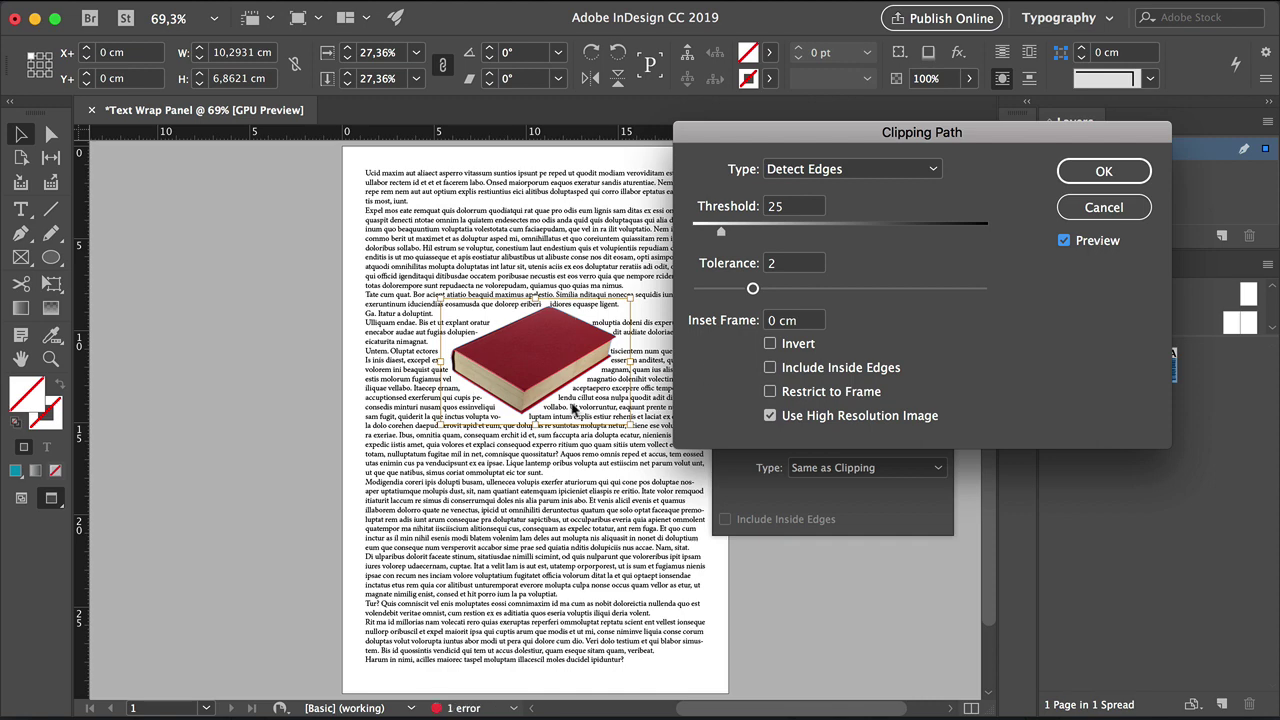
Accept the Detect Edges clipping path, reposition the book in the text, then Quick Look book-PY4W5Q7.jpg.
key("Return")
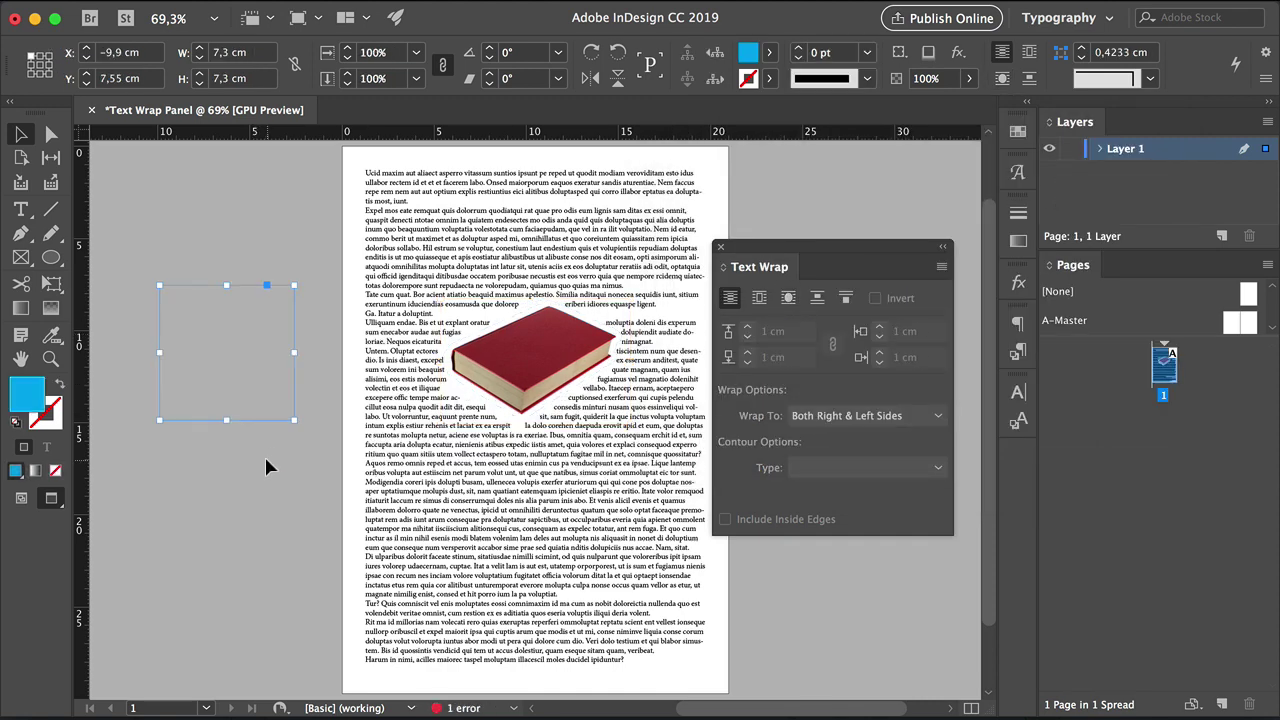
left_click_drag(590, 388, 590, 488)
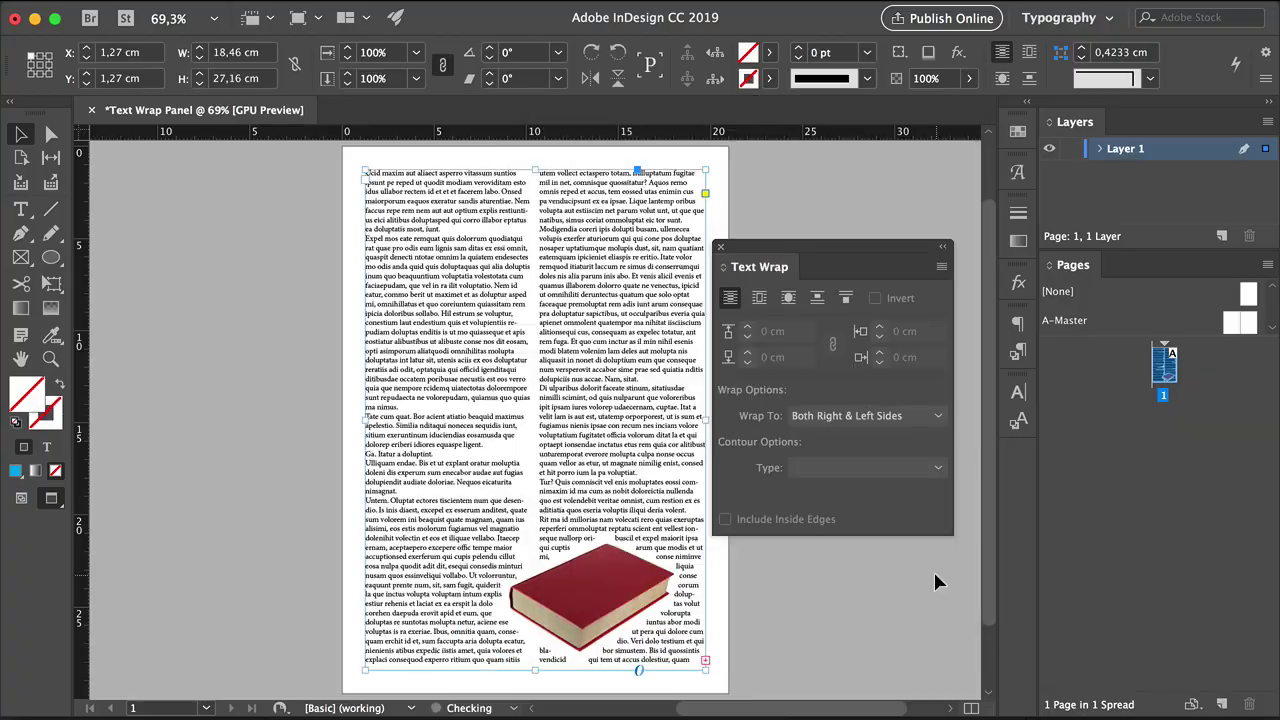
left_click_drag(628, 590, 578, 503)
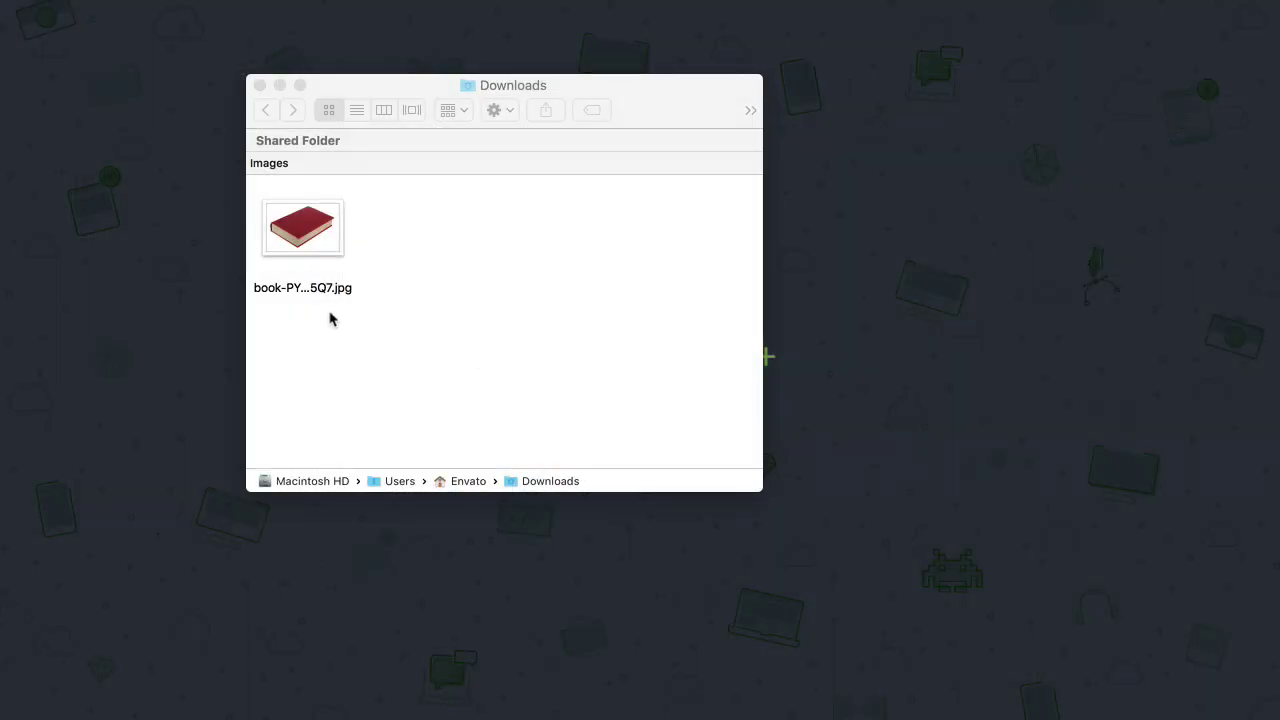
left_click(305, 285)
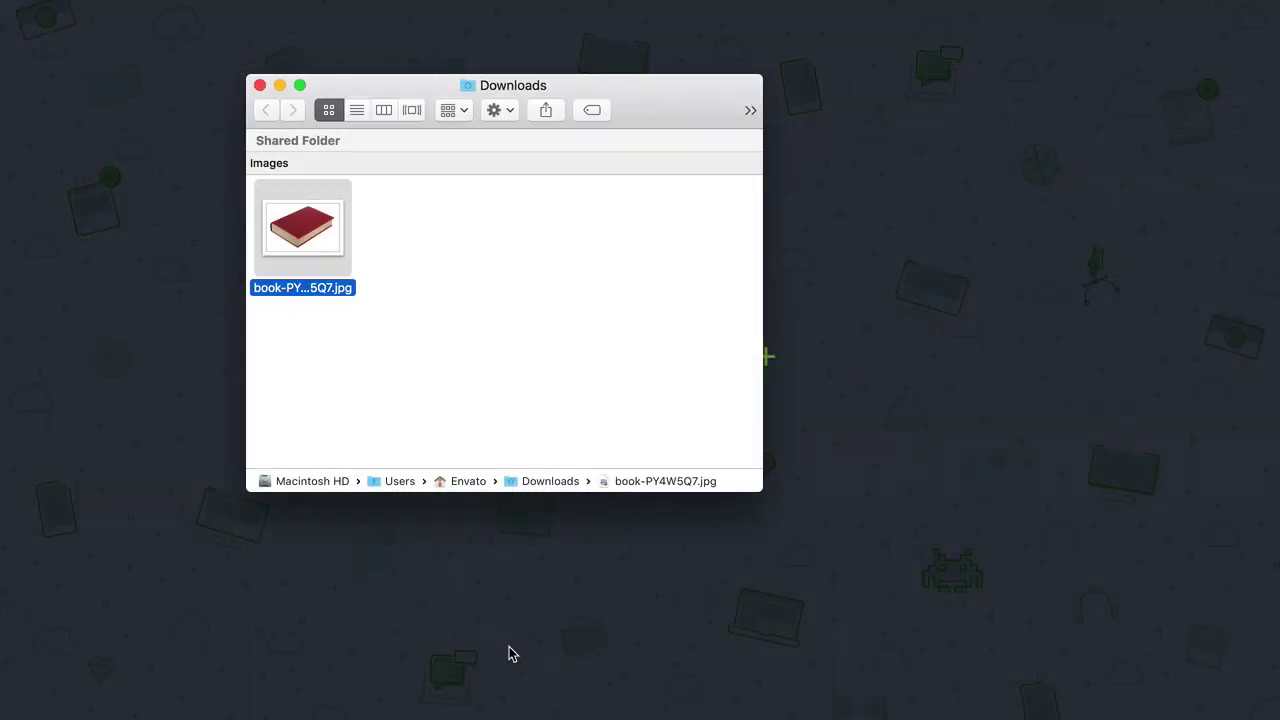
key("space")
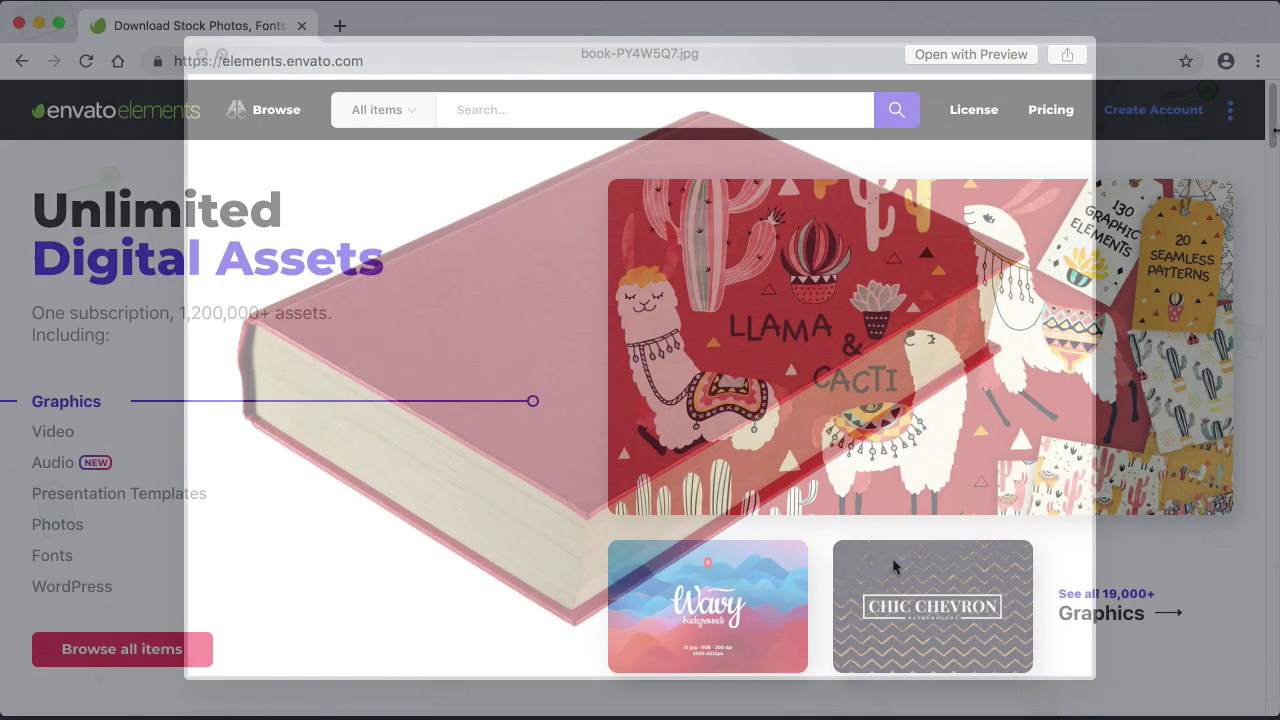
Search Envato Elements for 'isolated' photos with the Isolated background filter applied.
scroll(1258, 453, "down", 10)
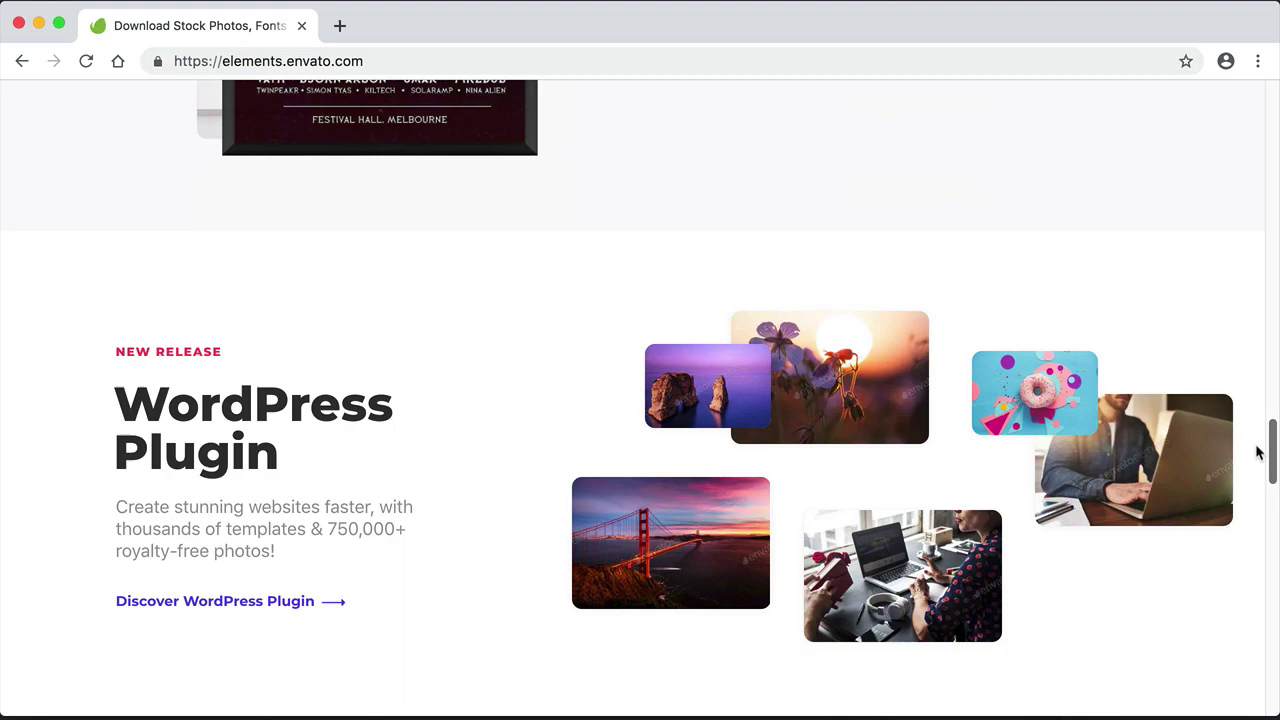
left_click_drag(1258, 453, 1260, 500)
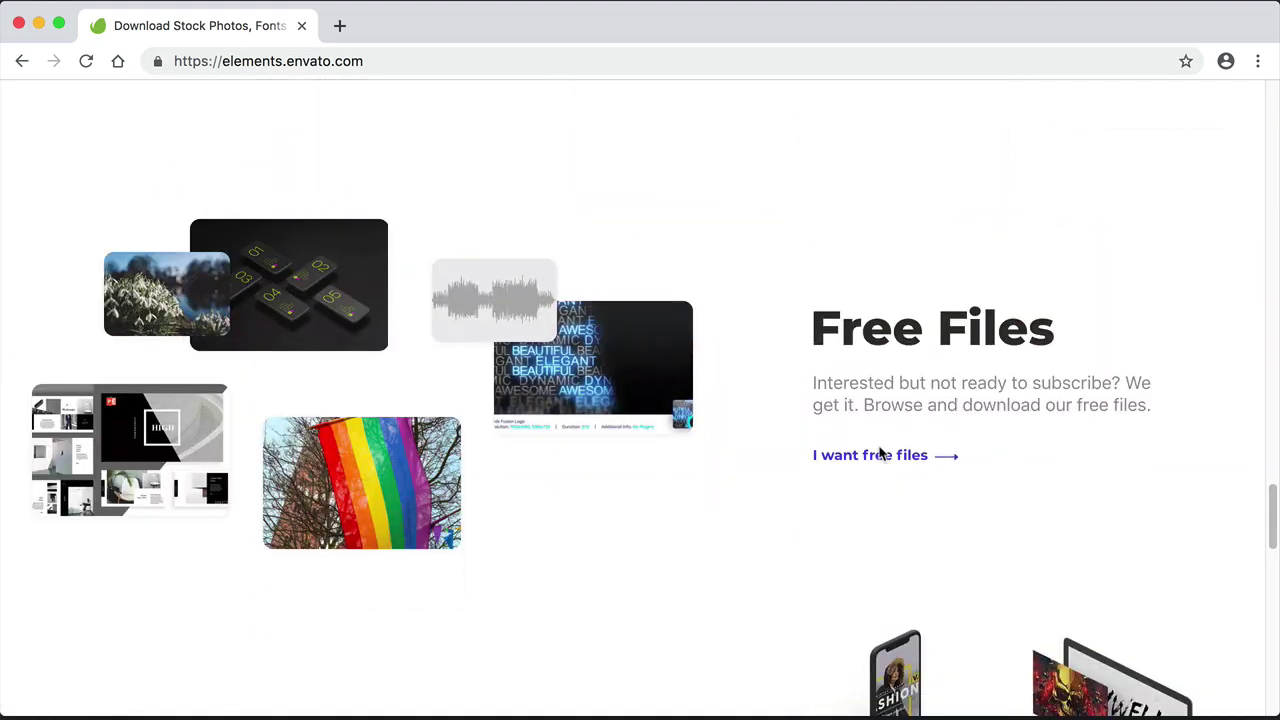
scroll(880, 453, "up", 15)
type("isolated")
left_click(383, 110)
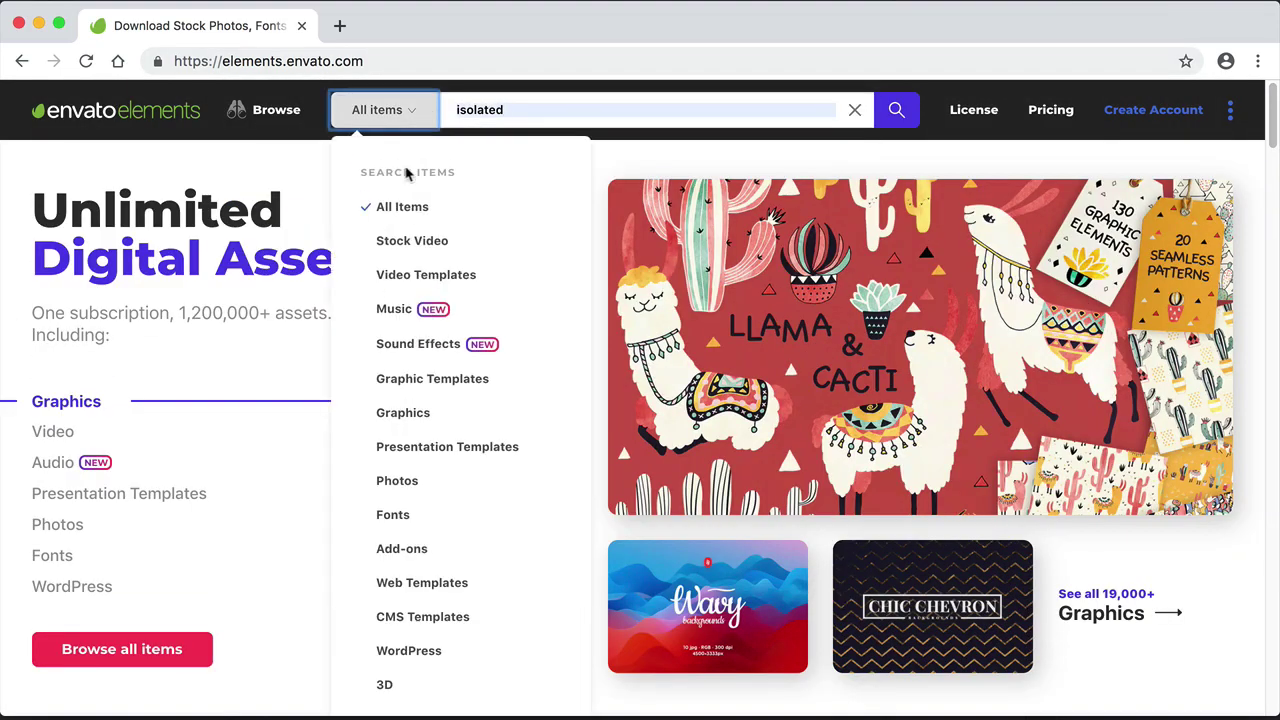
left_click(397, 480)
scroll(150, 450, "down", 2)
left_click(44, 489)
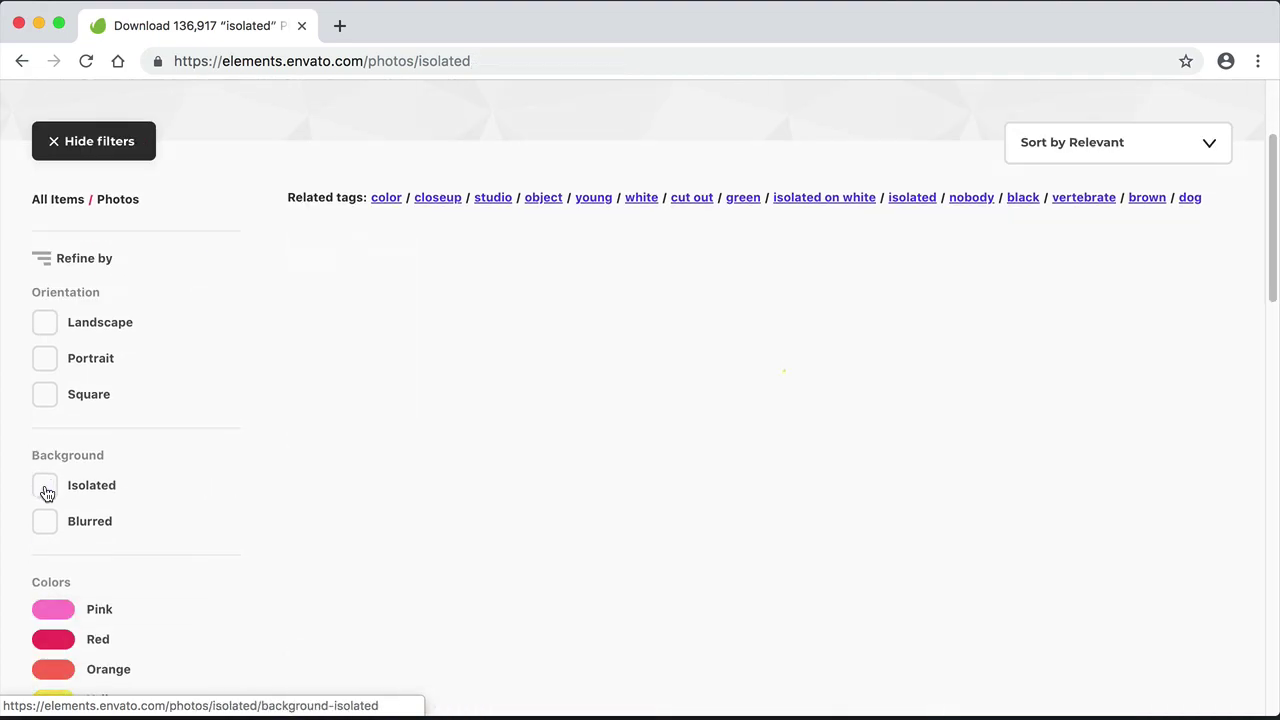
left_click_drag(1267, 191, 1270, 314)
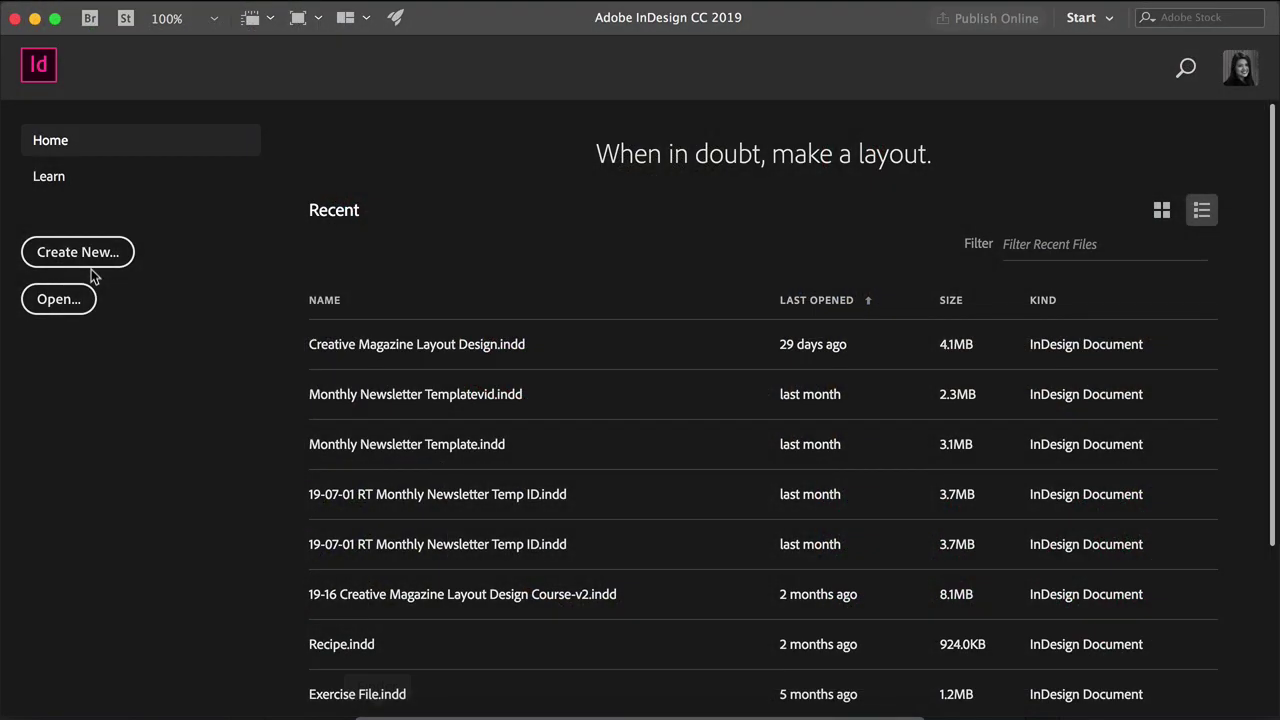
Start a new A4 print document with measurement units set to Centimeters.
left_click(90, 256)
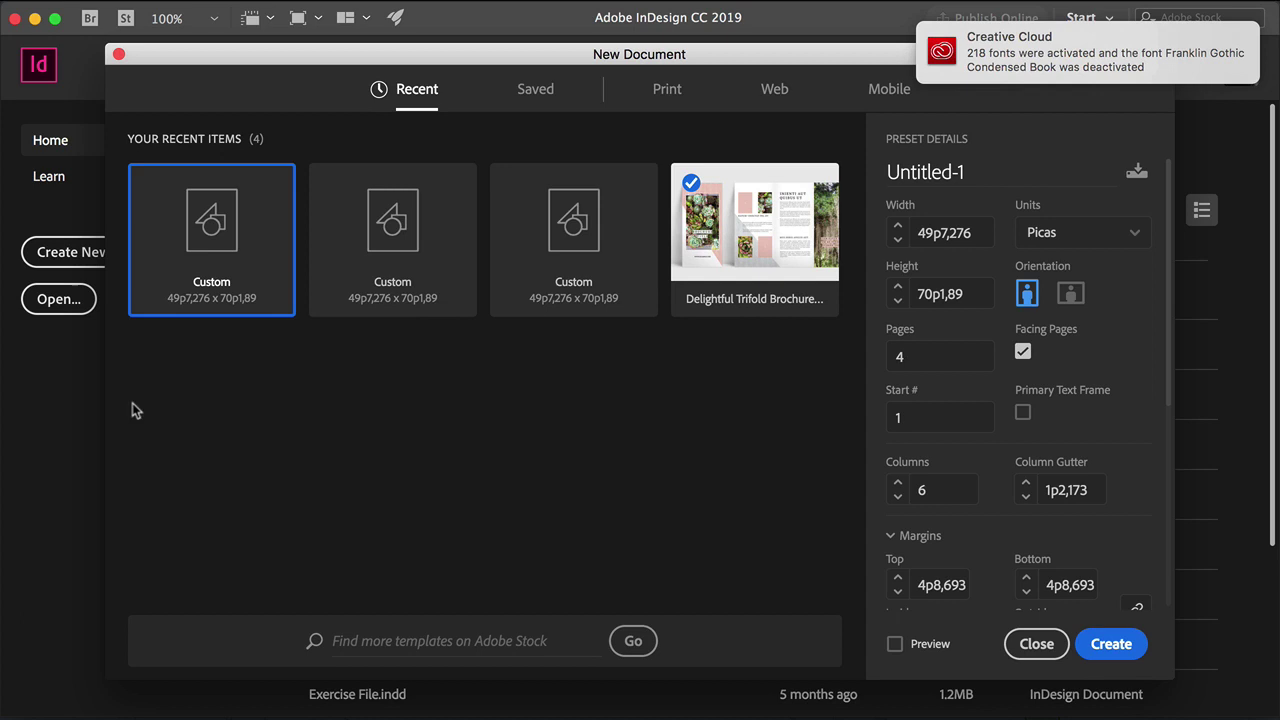
left_click(667, 90)
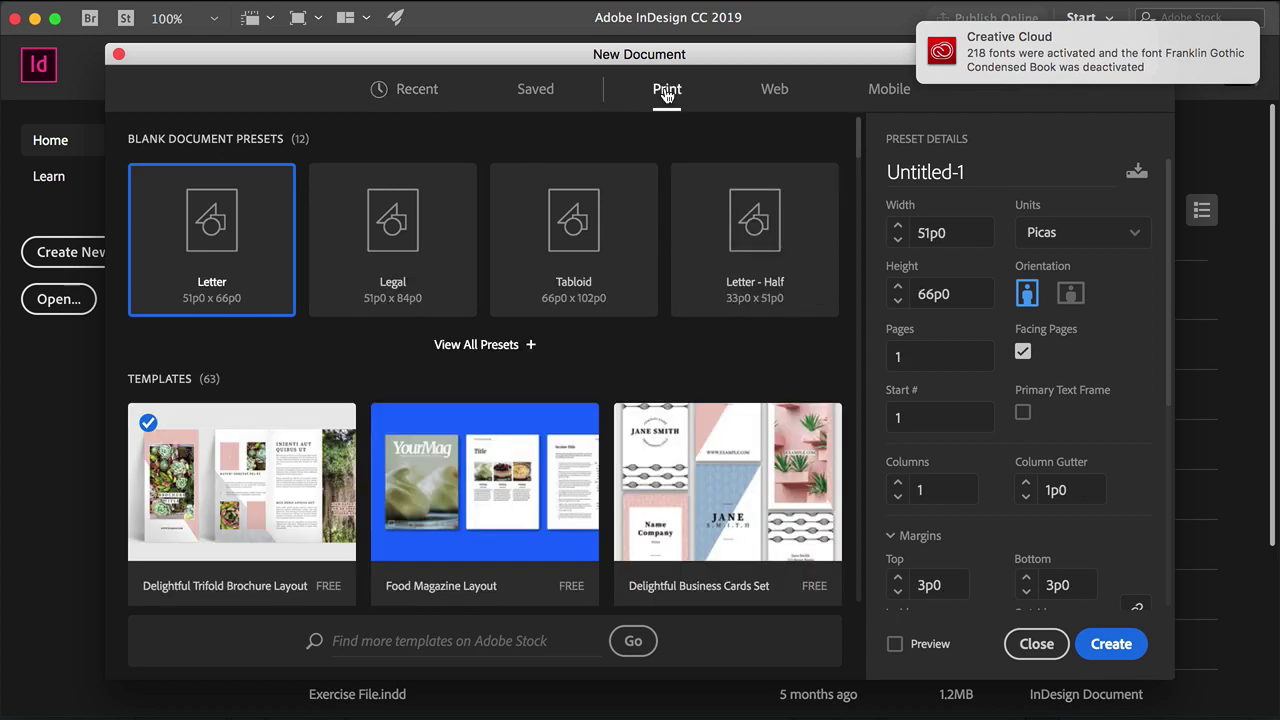
left_click(478, 346)
left_click(566, 430)
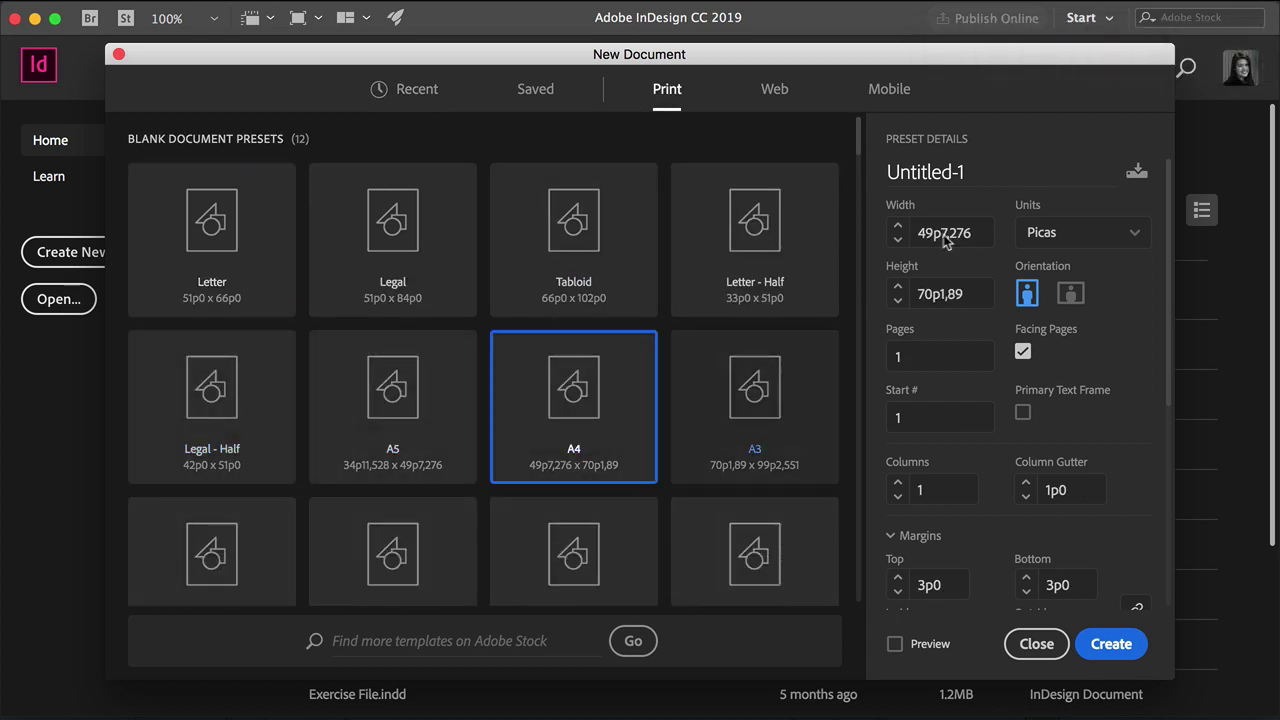
left_click(1072, 240)
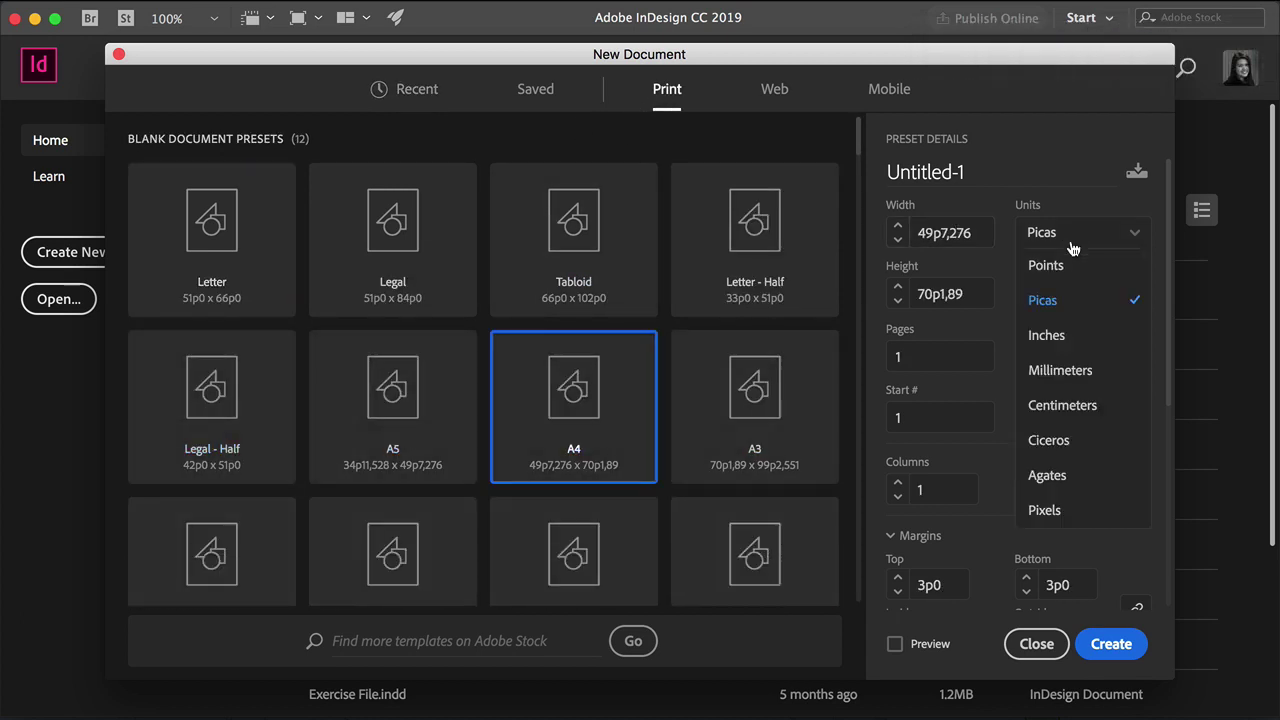
left_click(1036, 198)
left_click(1052, 243)
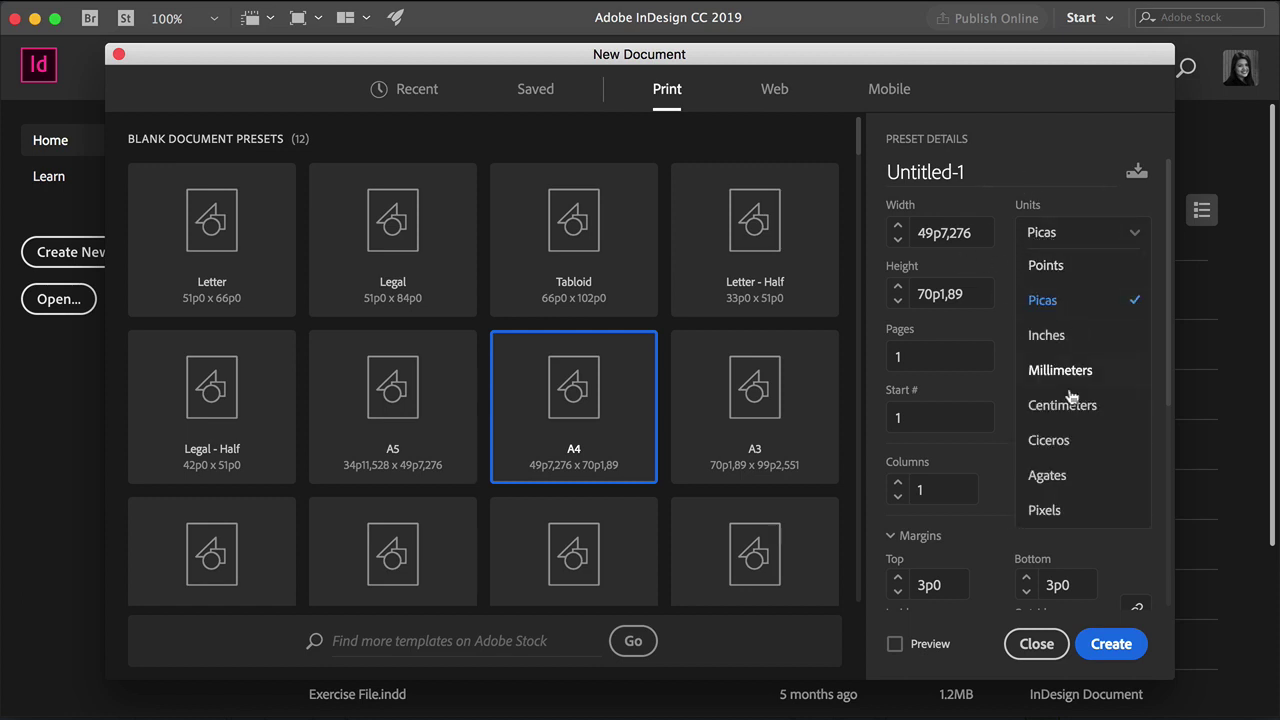
left_click(1068, 407)
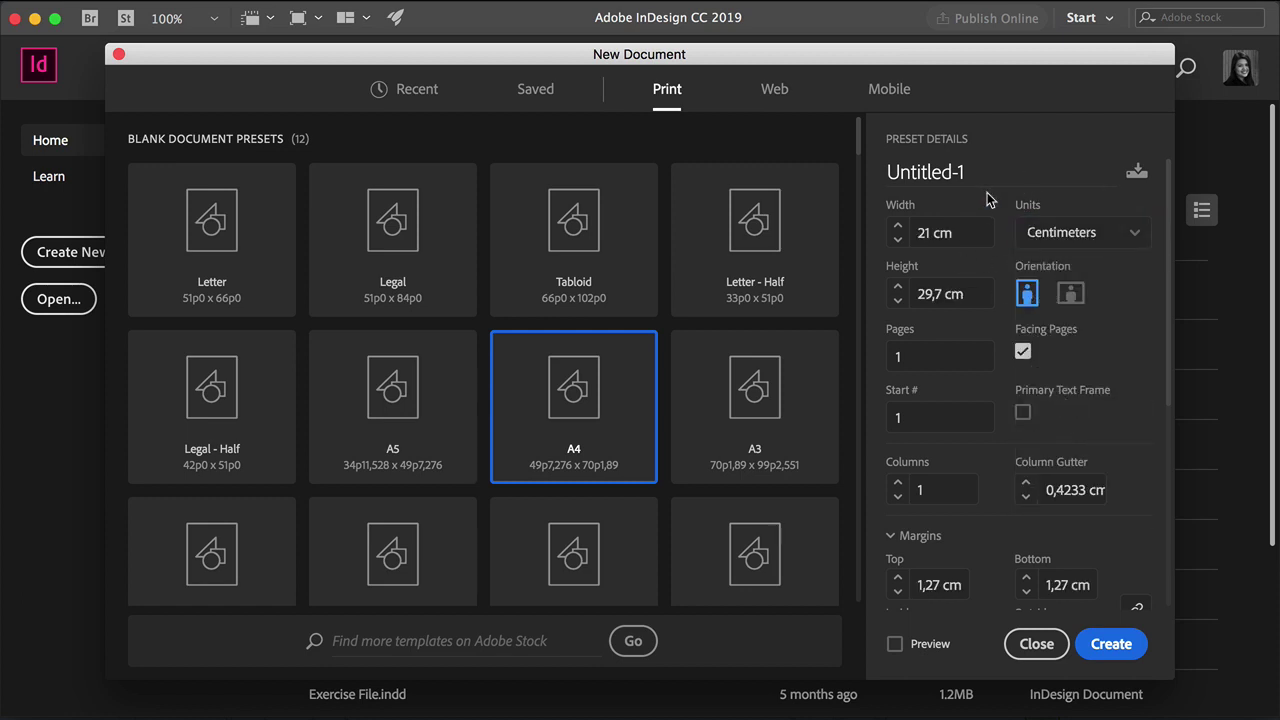
Name the document 'Text Wrap Panel' and create it.
left_click(925, 172)
type("Tex")
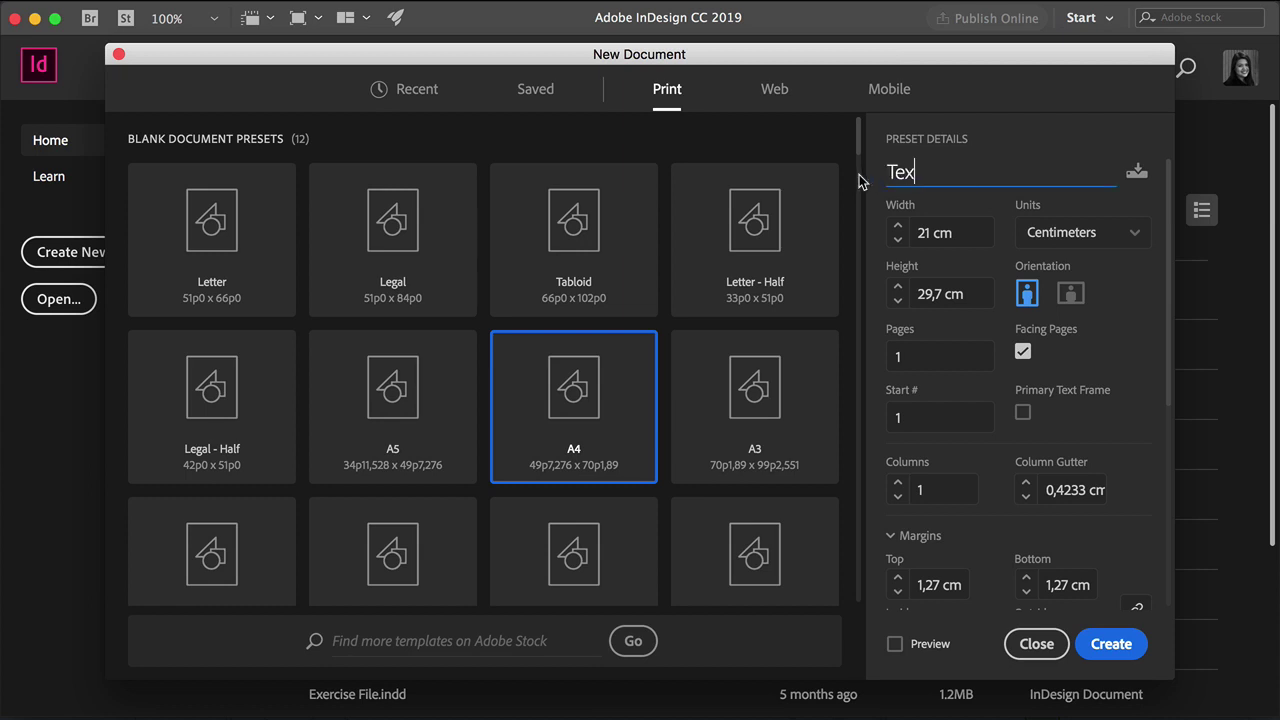
type("t Wrap PAne")
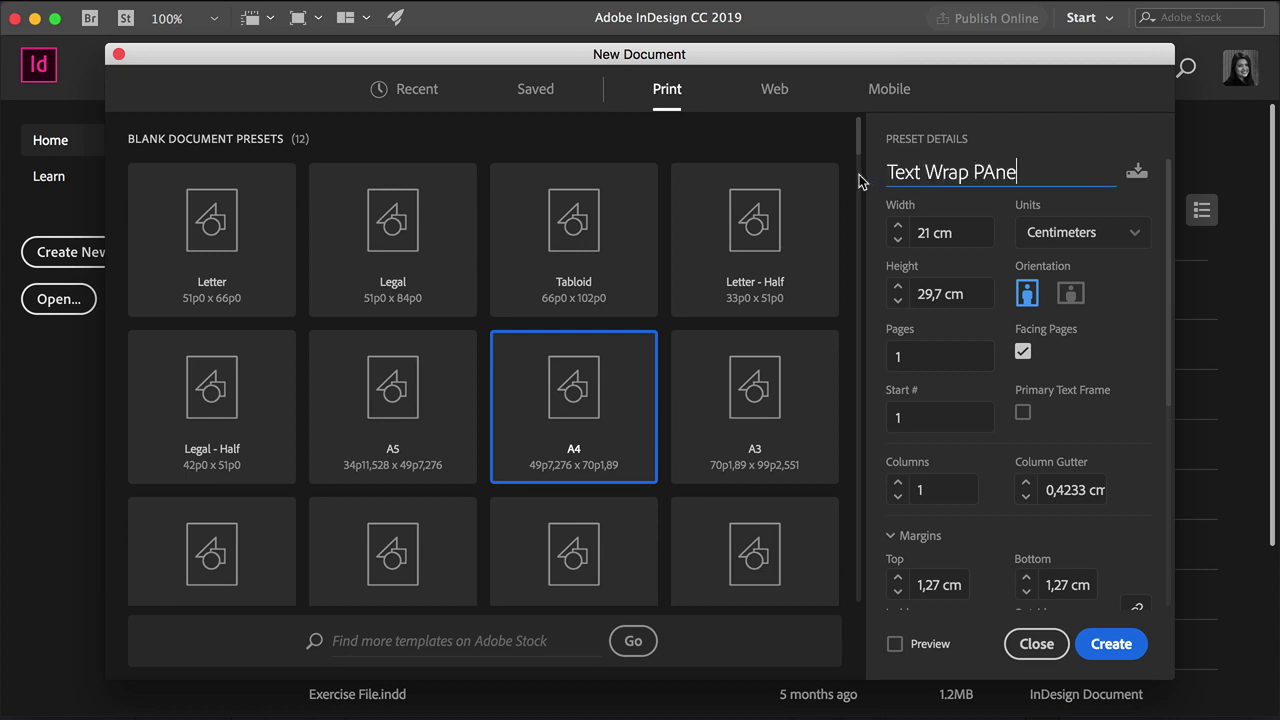
key("BackSpace")
key("BackSpace")
key("BackSpace")
type("anel")
left_click(1120, 645)
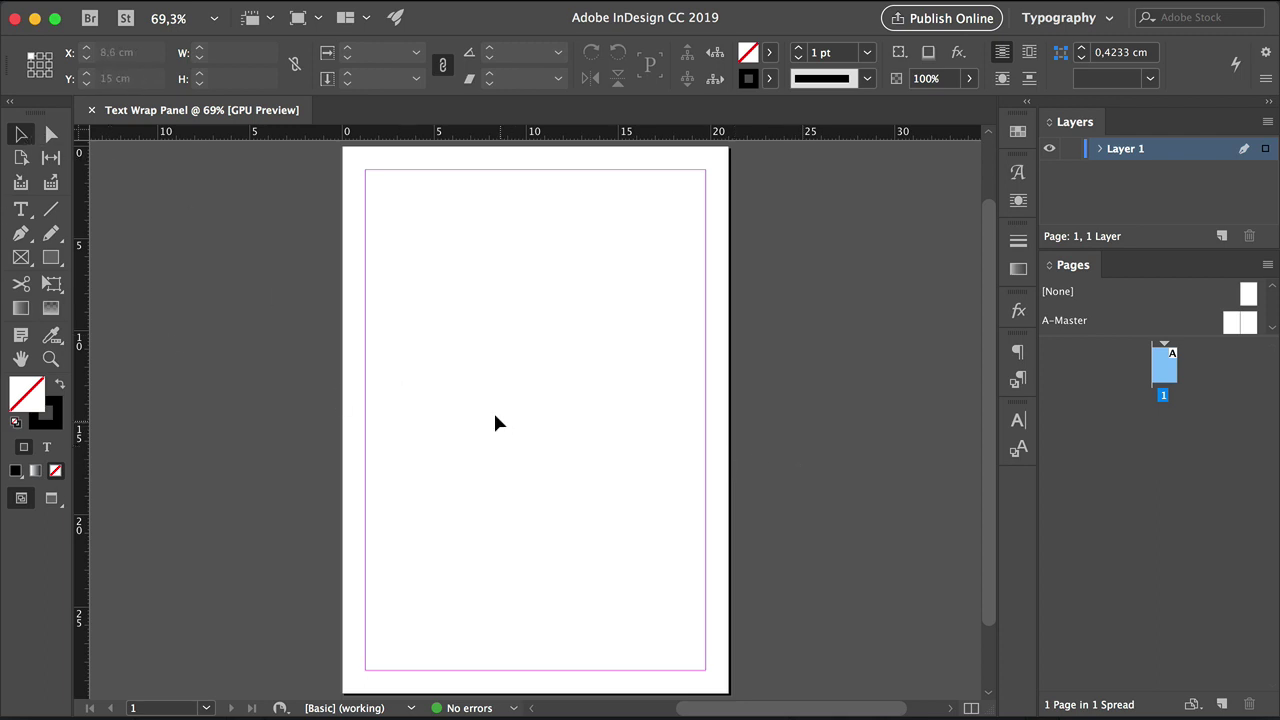
Draw a margin-to-margin text frame and fill it with placeholder text.
key("t")
left_click_drag(367, 172, 706, 676)
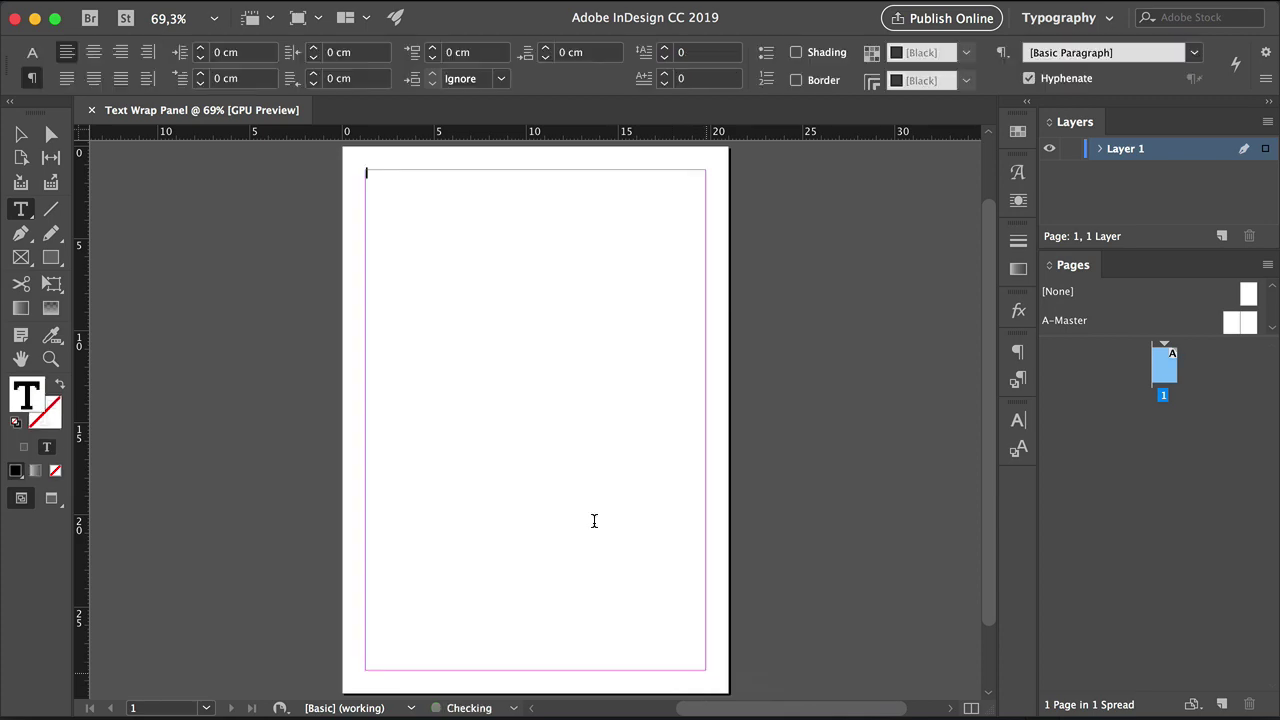
right_click(430, 211)
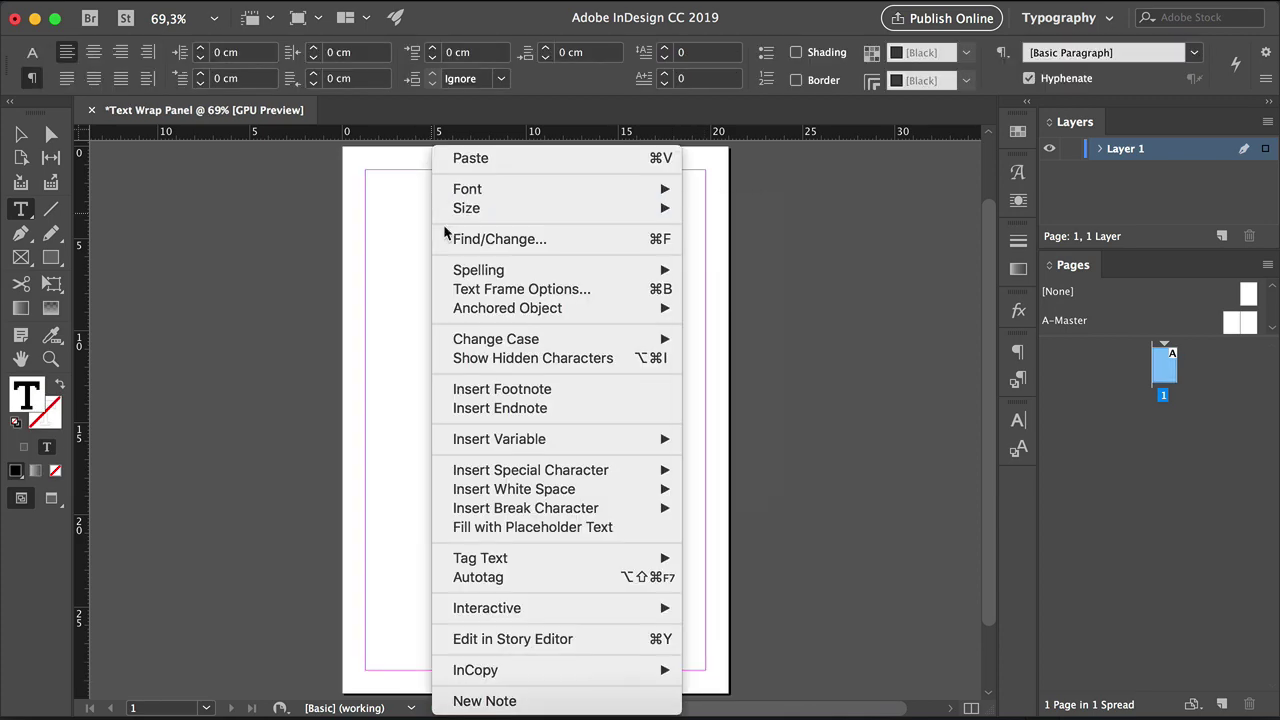
left_click(535, 528)
left_click(270, 500)
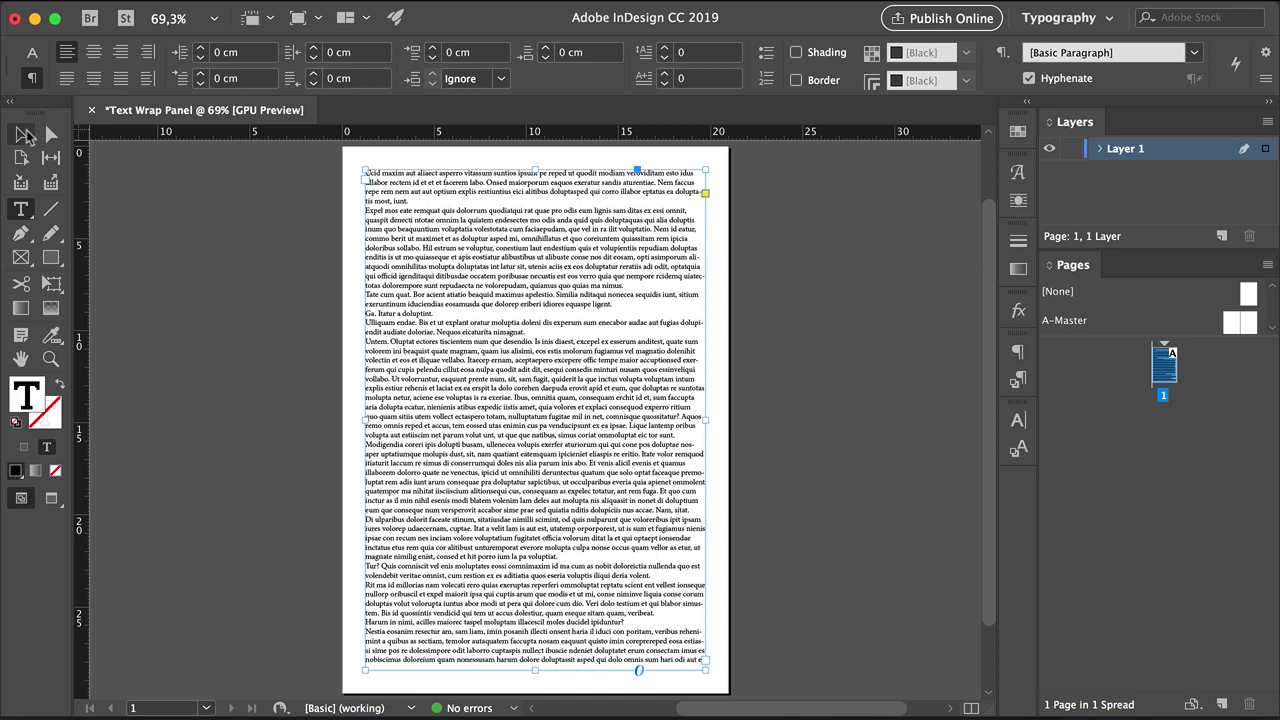
key("v")
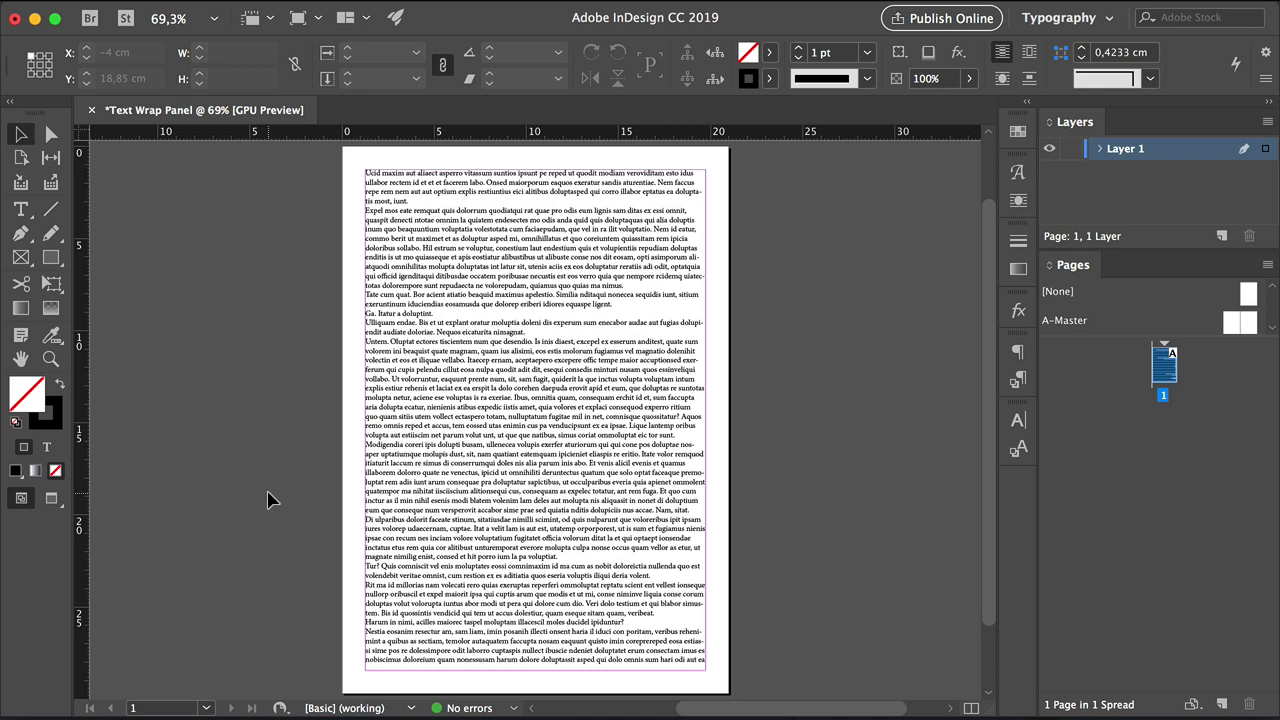
Draw a 7 cm circle over the body text with a solid fill.
left_click_drag(51, 258, 110, 298)
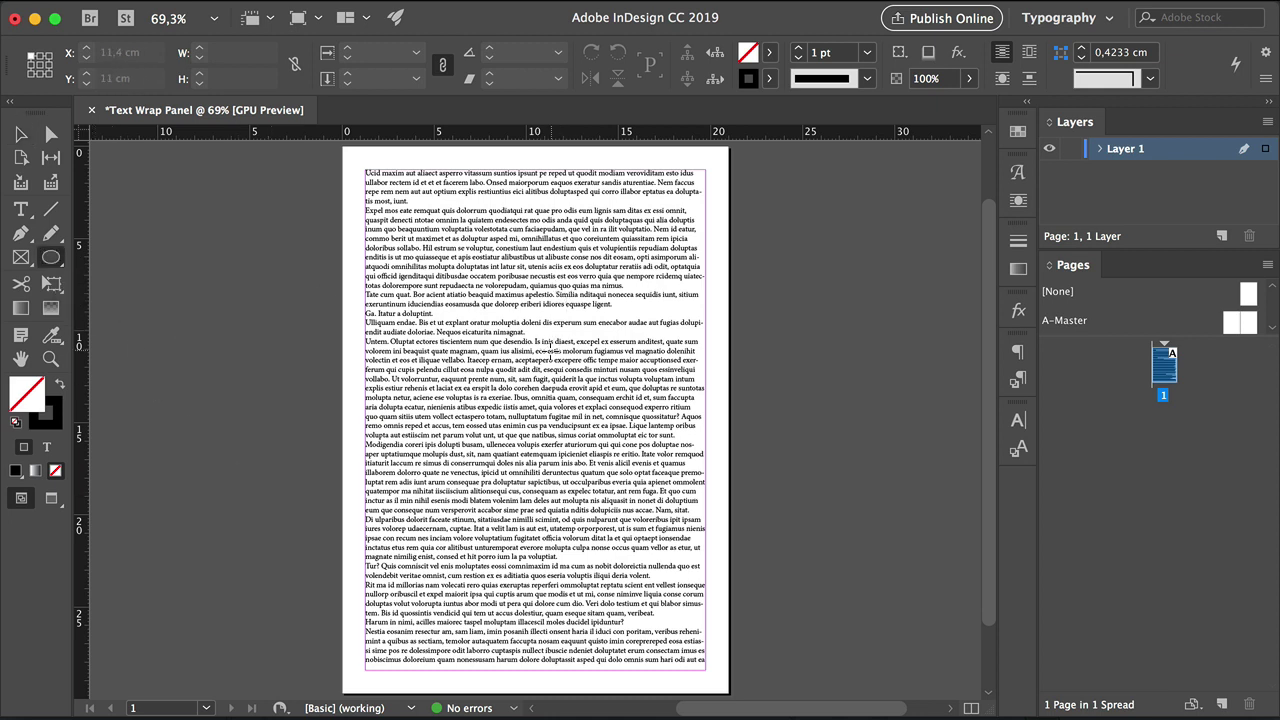
mouse_move(548, 352)
left_mouse_down()
mouse_move(515, 270)
mouse_move(482, 242)
left_mouse_up()
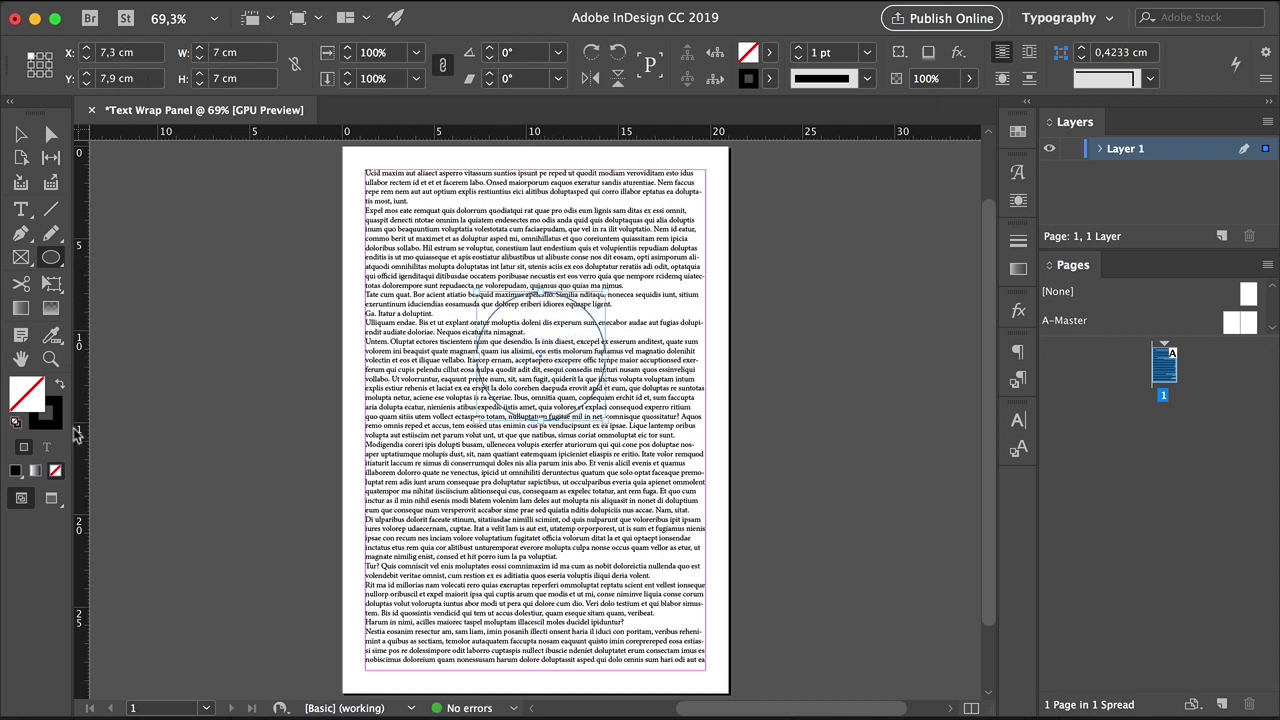
left_click(61, 384)
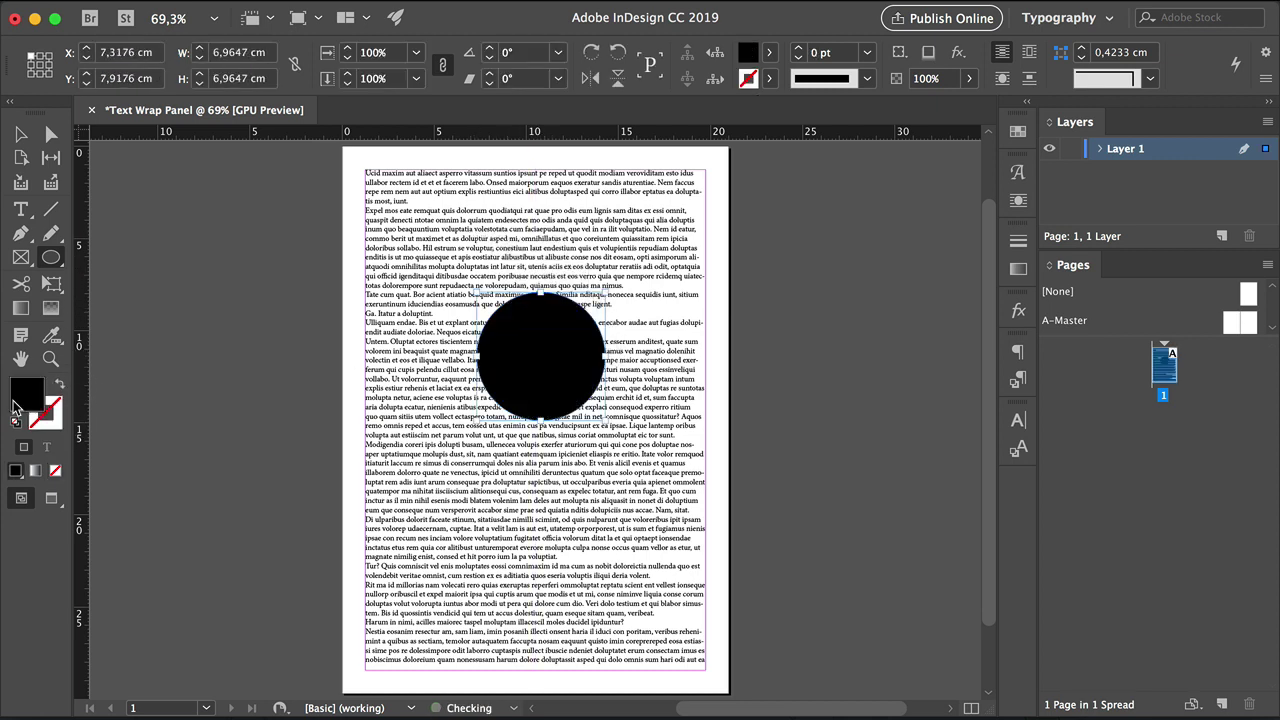
Make the circle's fill cyan (C=100 M=0 Y=0 K=0) and nudge it slightly up-left.
left_click(769, 52)
left_click(587, 202)
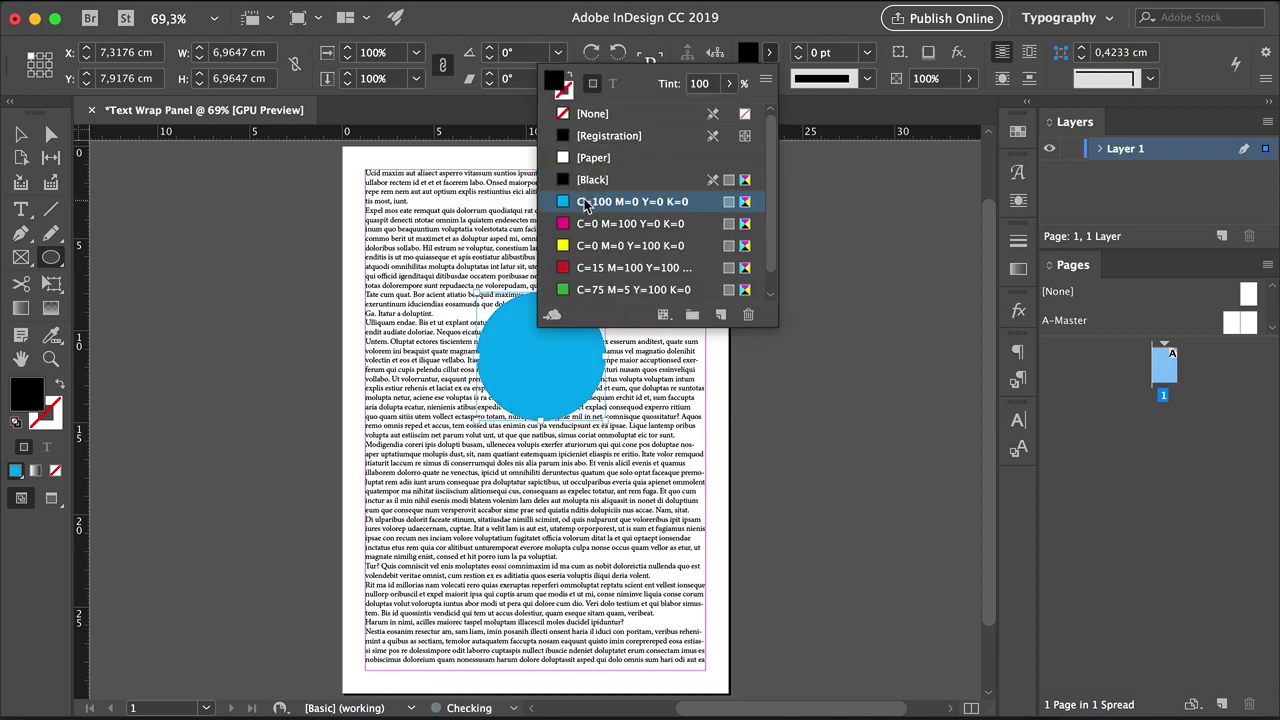
key("Escape")
key("v")
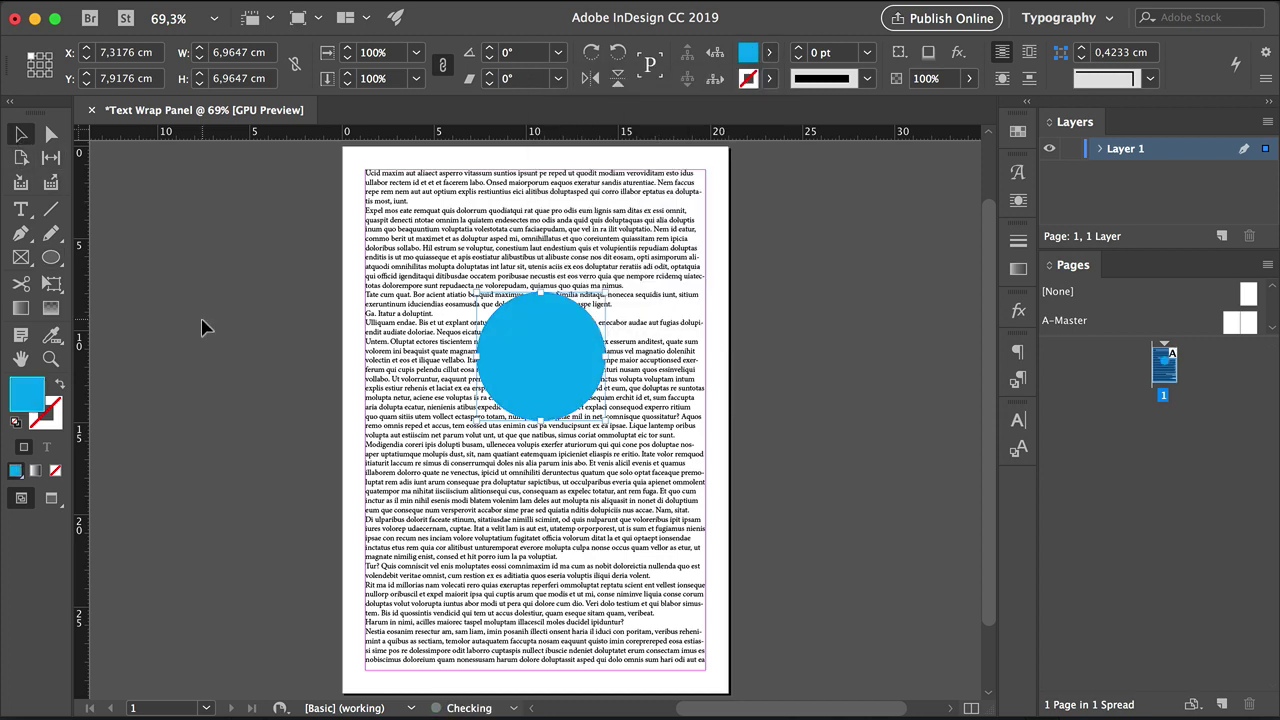
left_click(250, 324)
left_click_drag(520, 354, 510, 346)
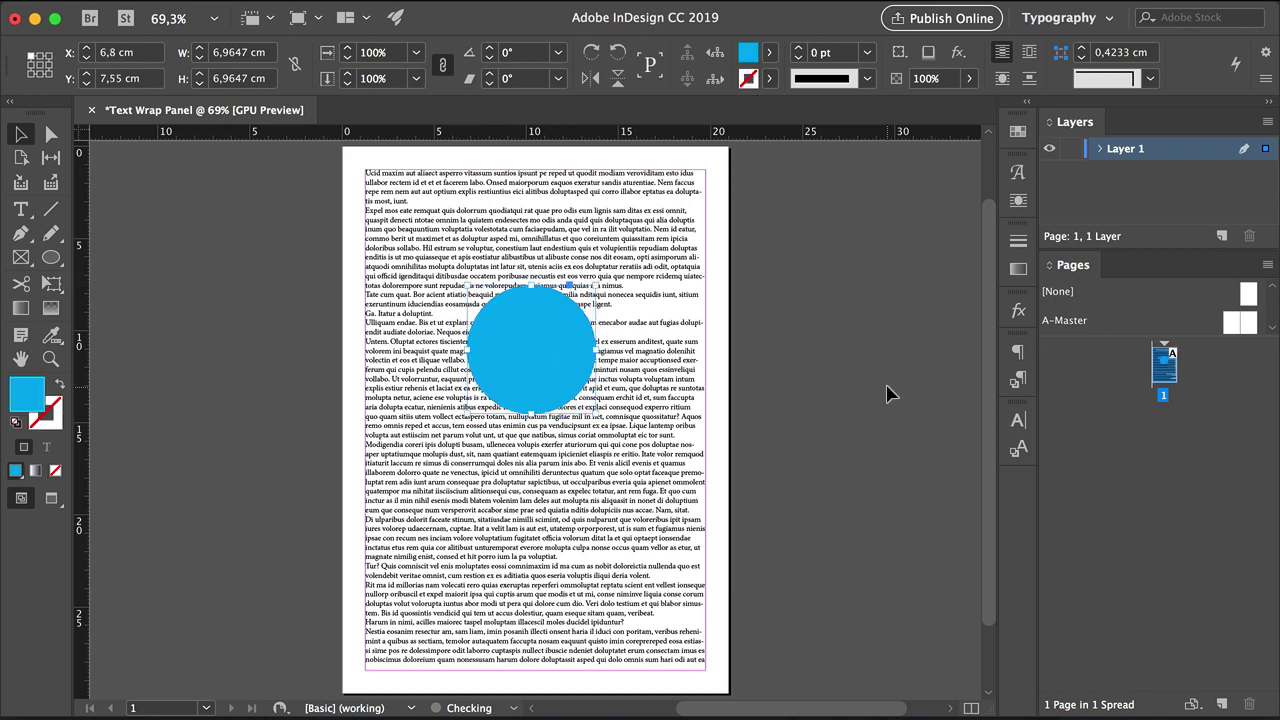
left_click(926, 570)
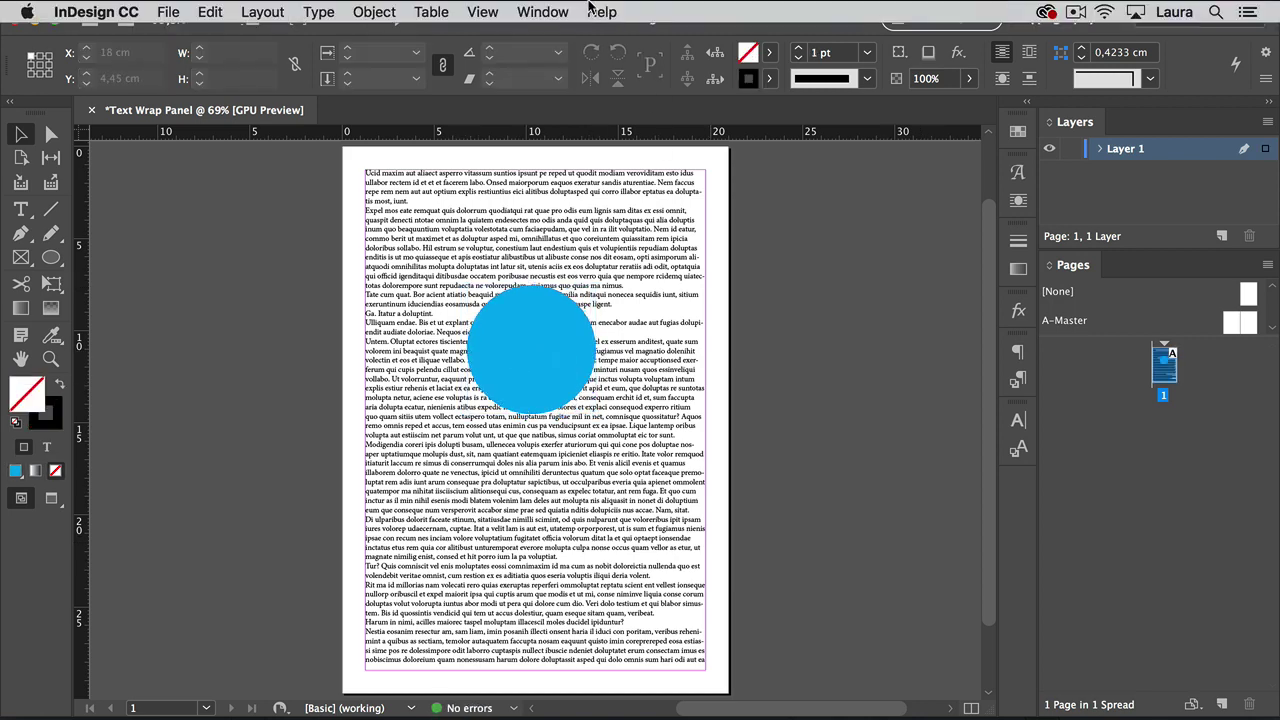
Show Window > Text Wrap as a floating panel, collapsing the Glyphs panel.
left_click(556, 12)
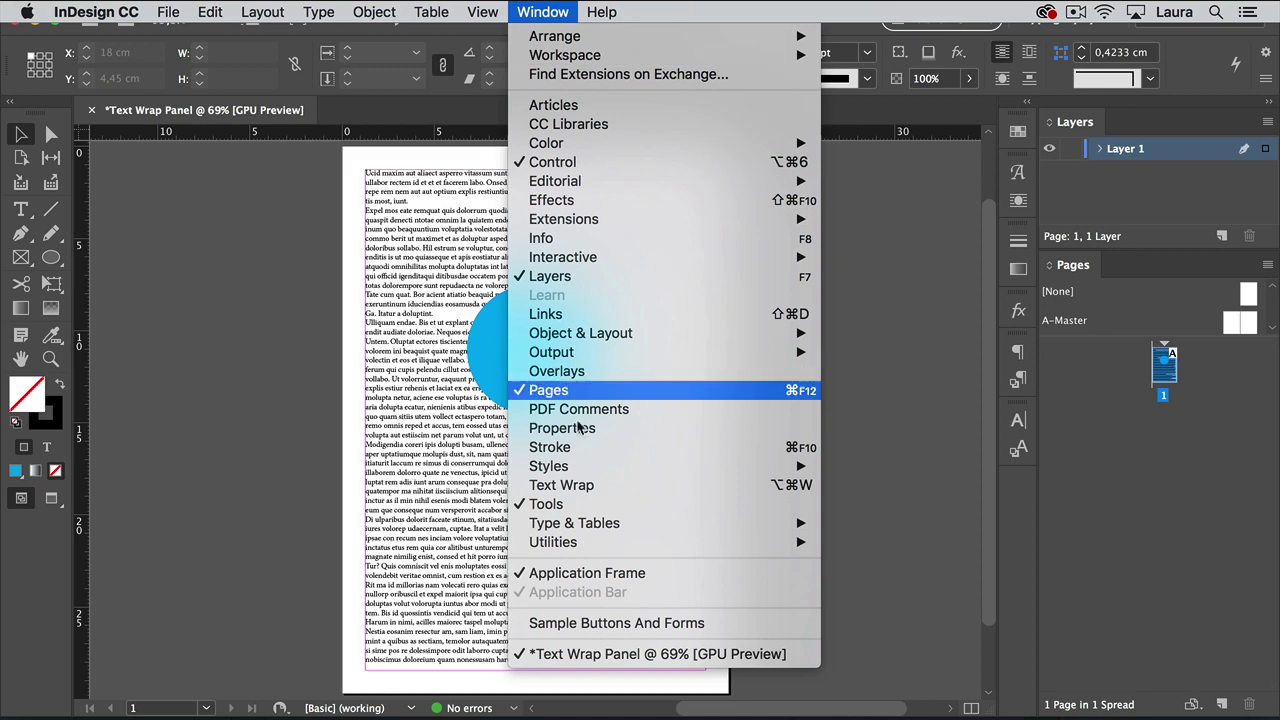
left_click(566, 485)
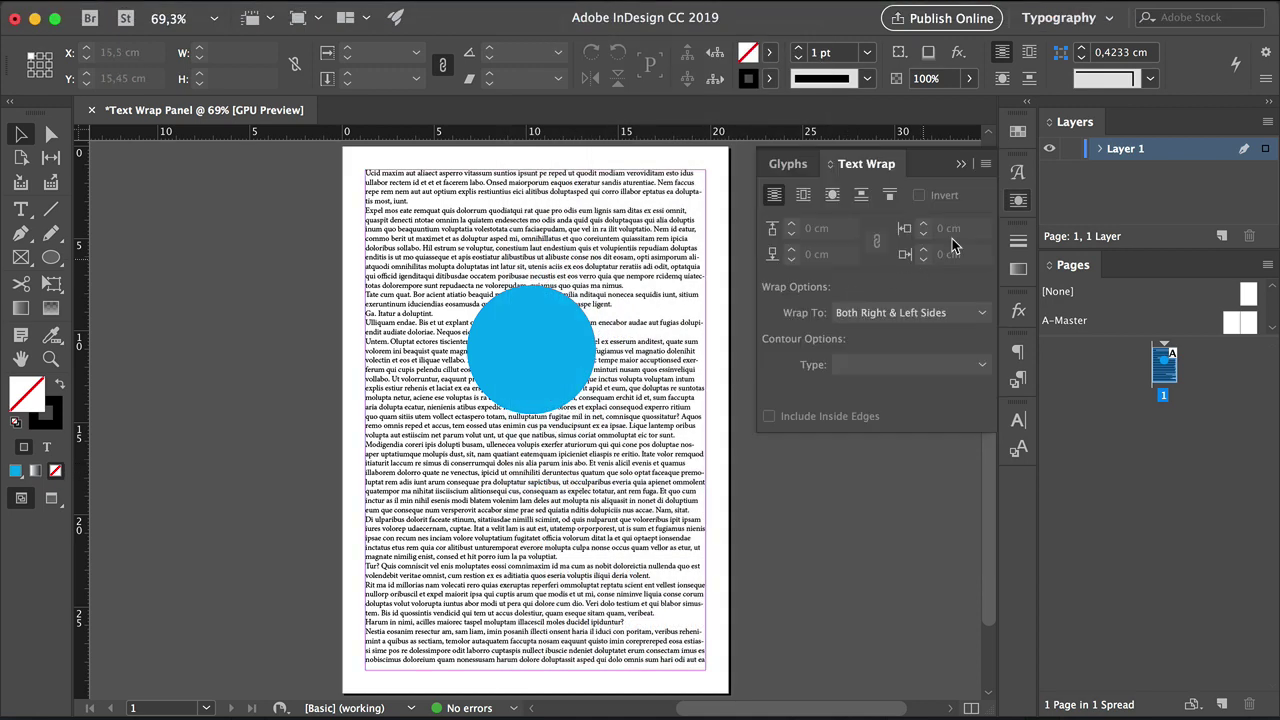
left_click_drag(870, 170, 920, 222)
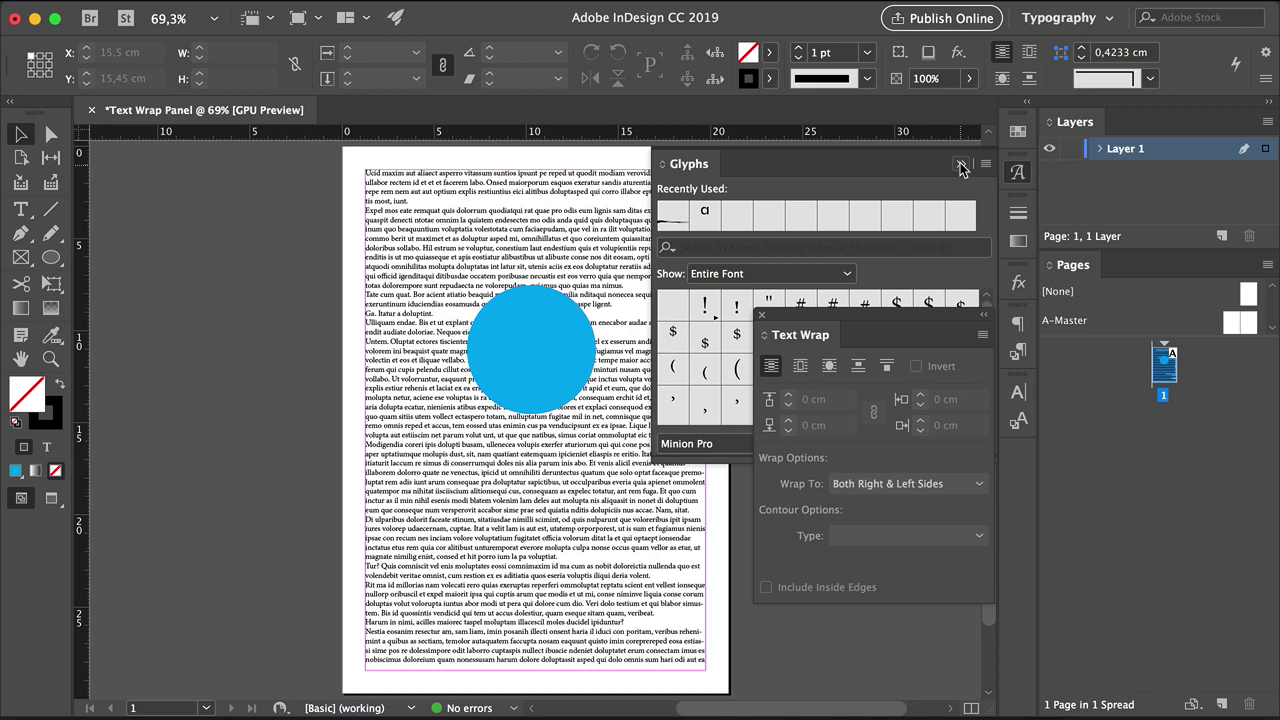
left_click(960, 164)
left_click_drag(855, 316, 818, 247)
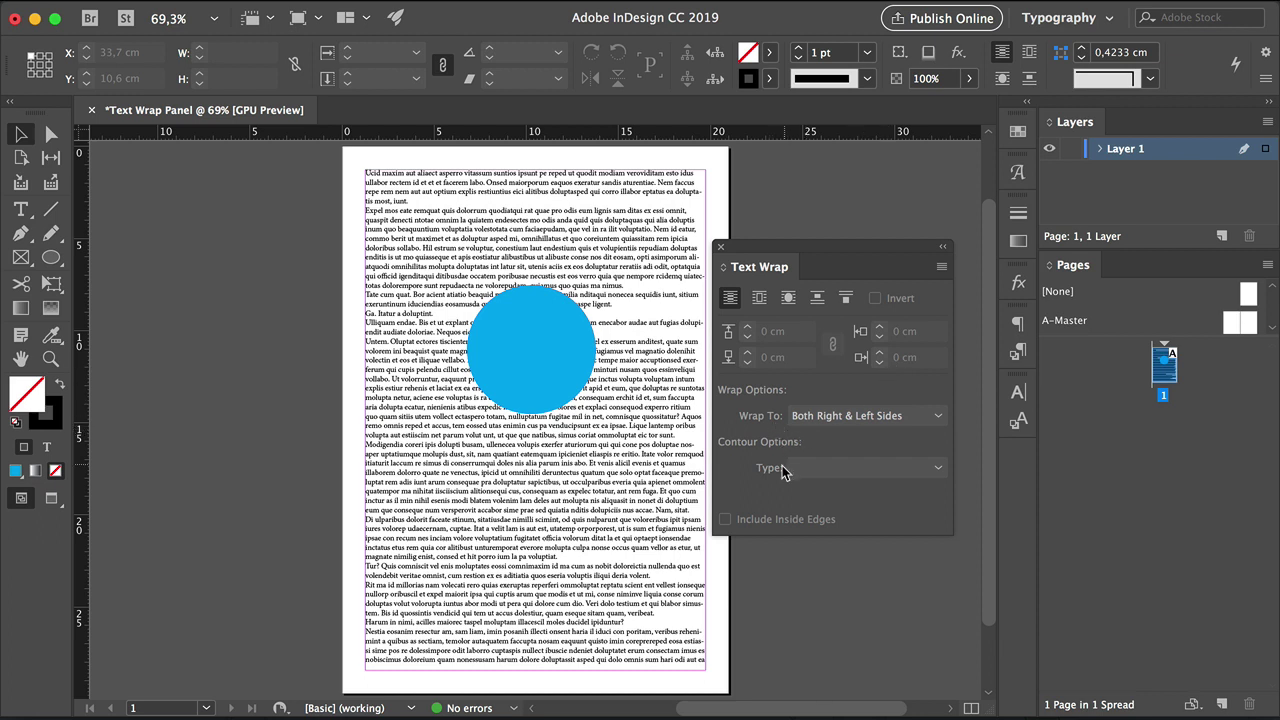
Apply Wrap Around Bounding Box to the cyan circle and check it in Preview mode.
left_click(560, 366)
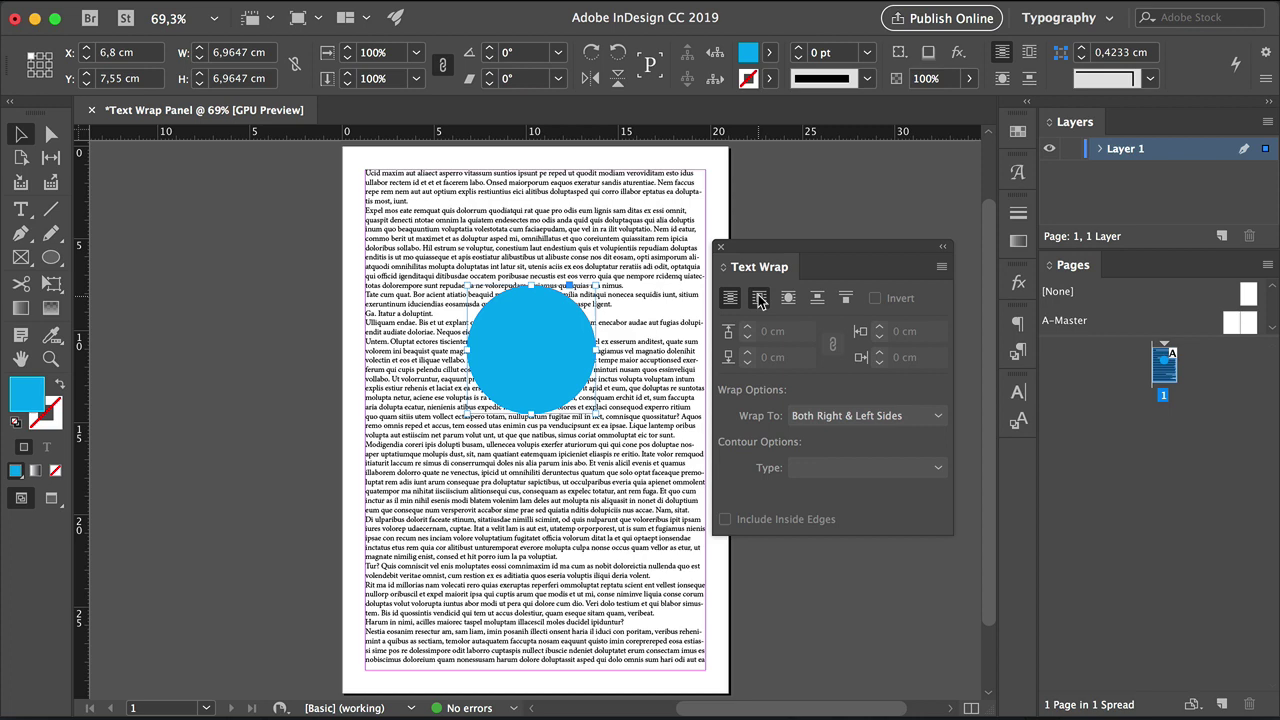
left_click(759, 299)
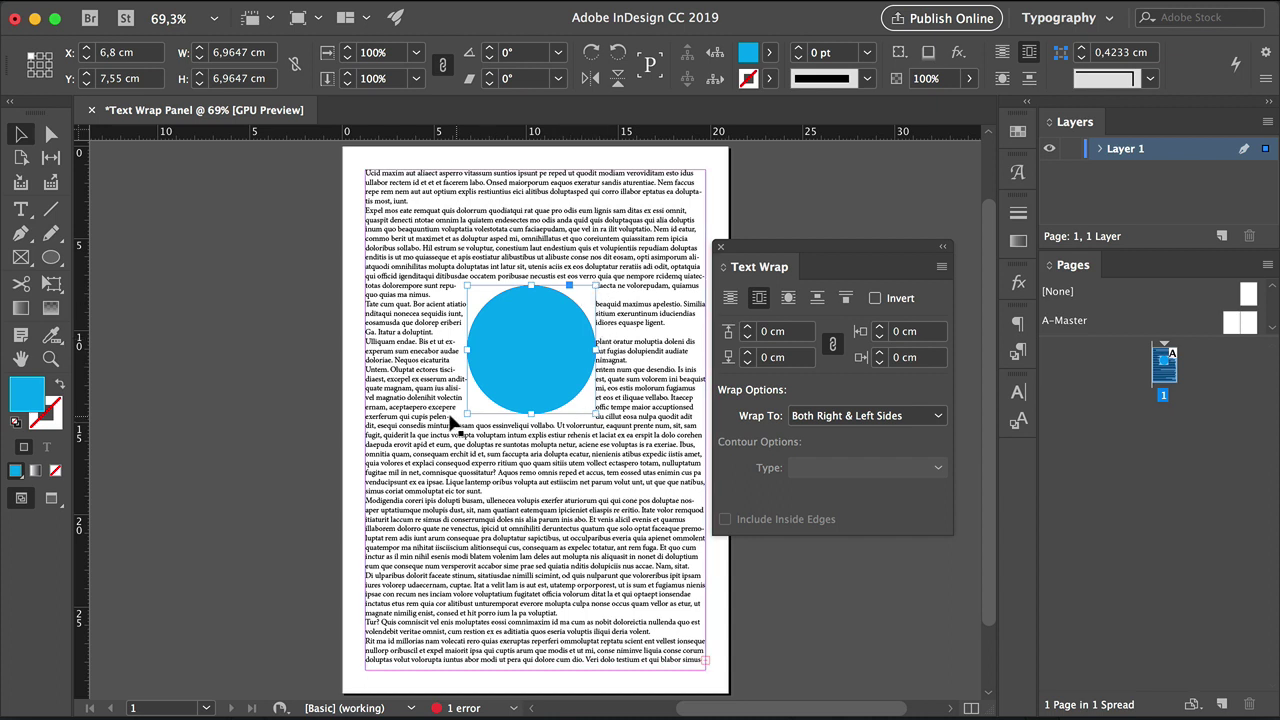
left_click(240, 376)
key("w")
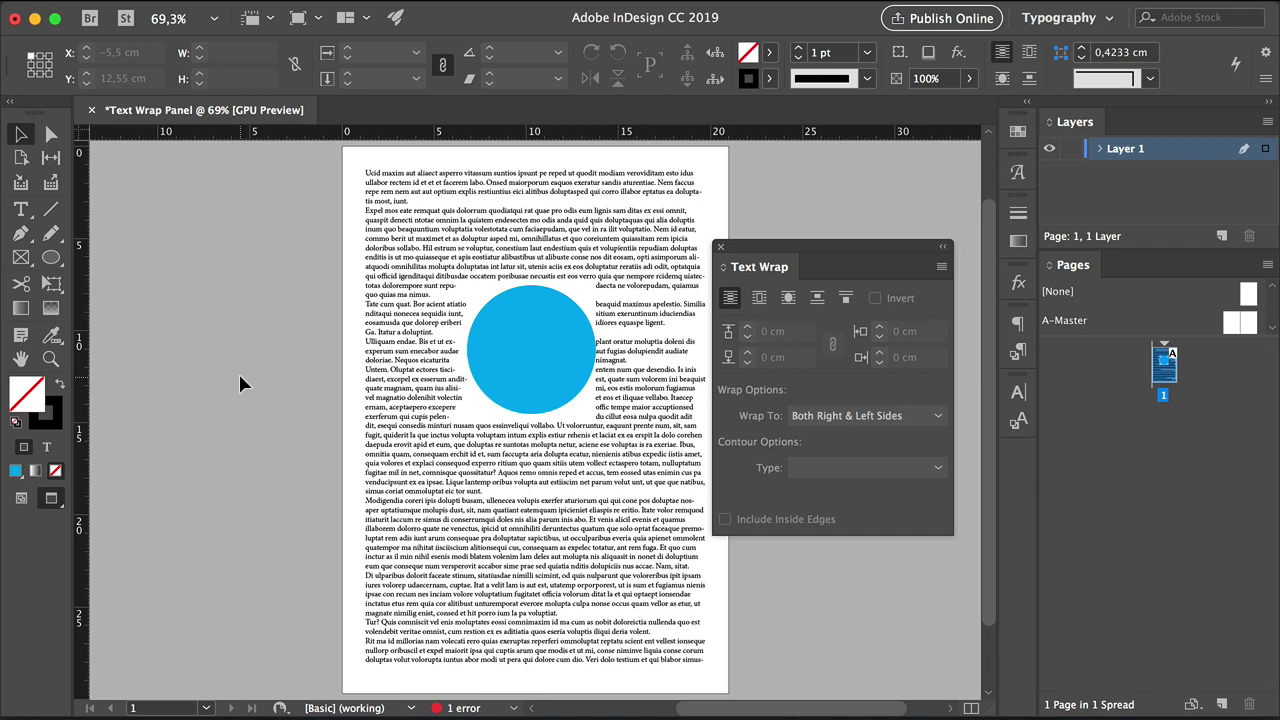
key("w")
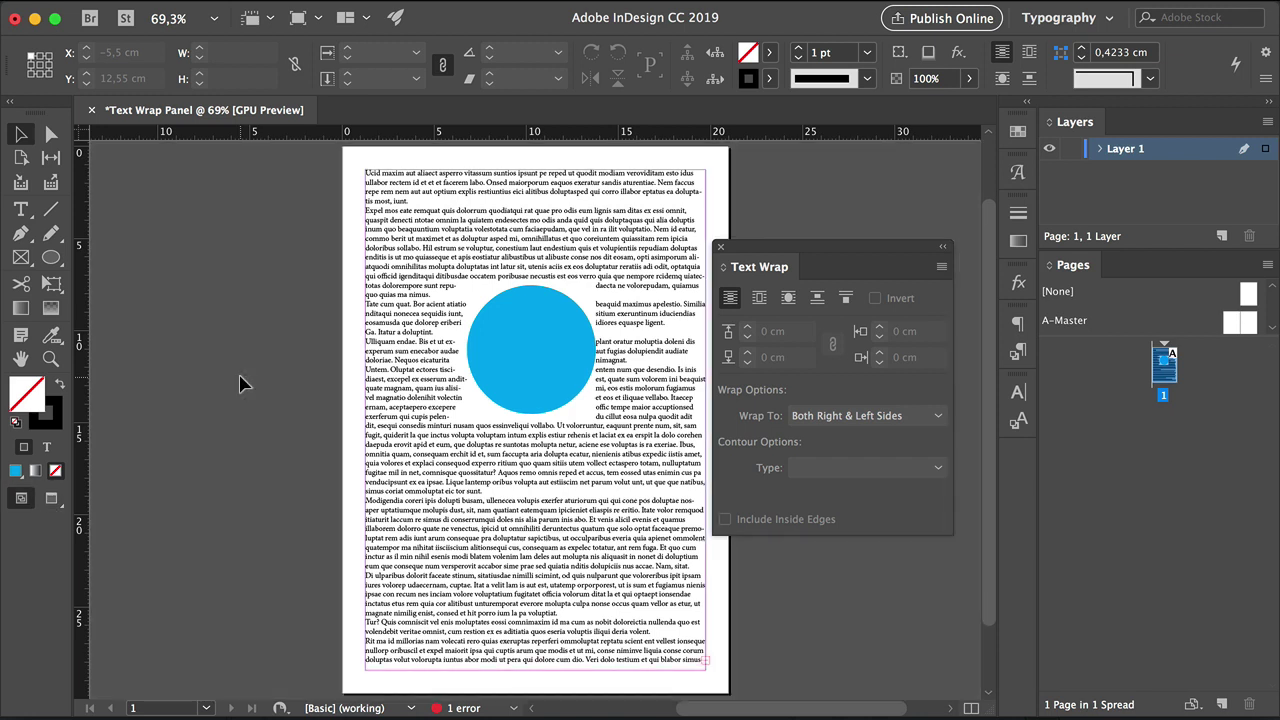
left_click(522, 375)
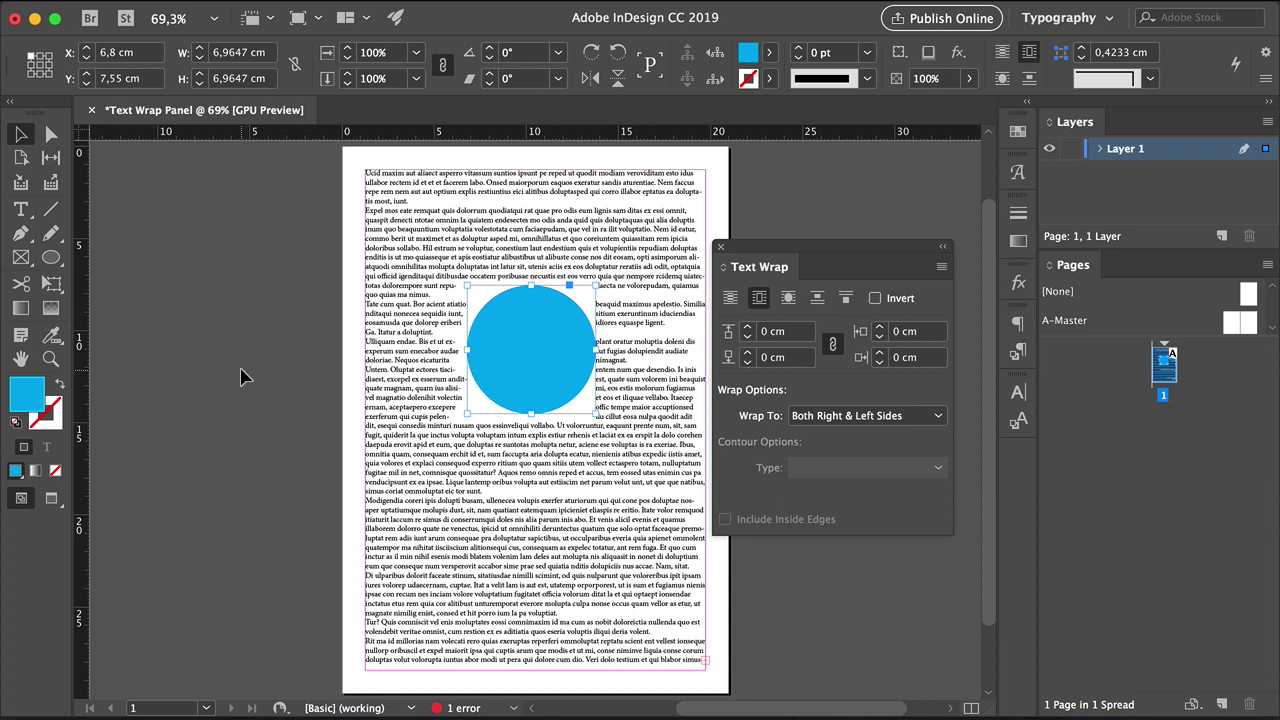
Switch the circle's wrap to Wrap Around Object Shape and inspect the rounded text flow.
left_click(240, 376)
left_click(574, 360)
left_click(790, 300)
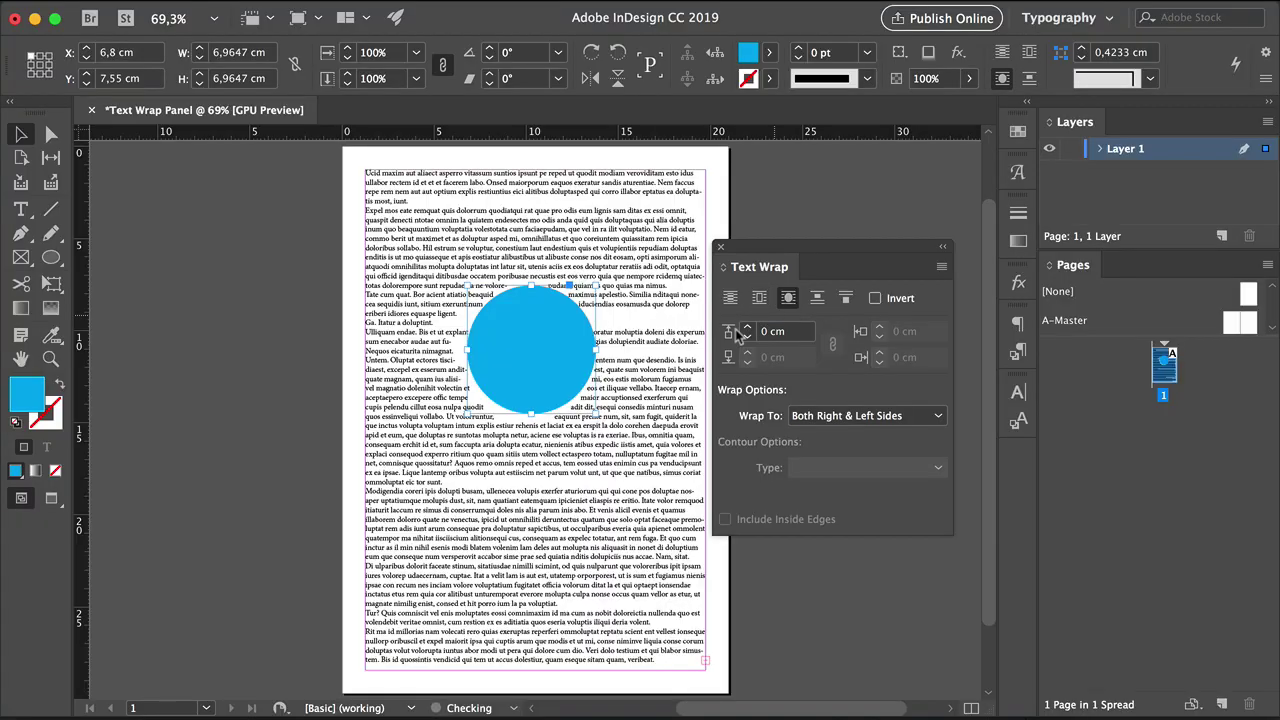
left_click(313, 385)
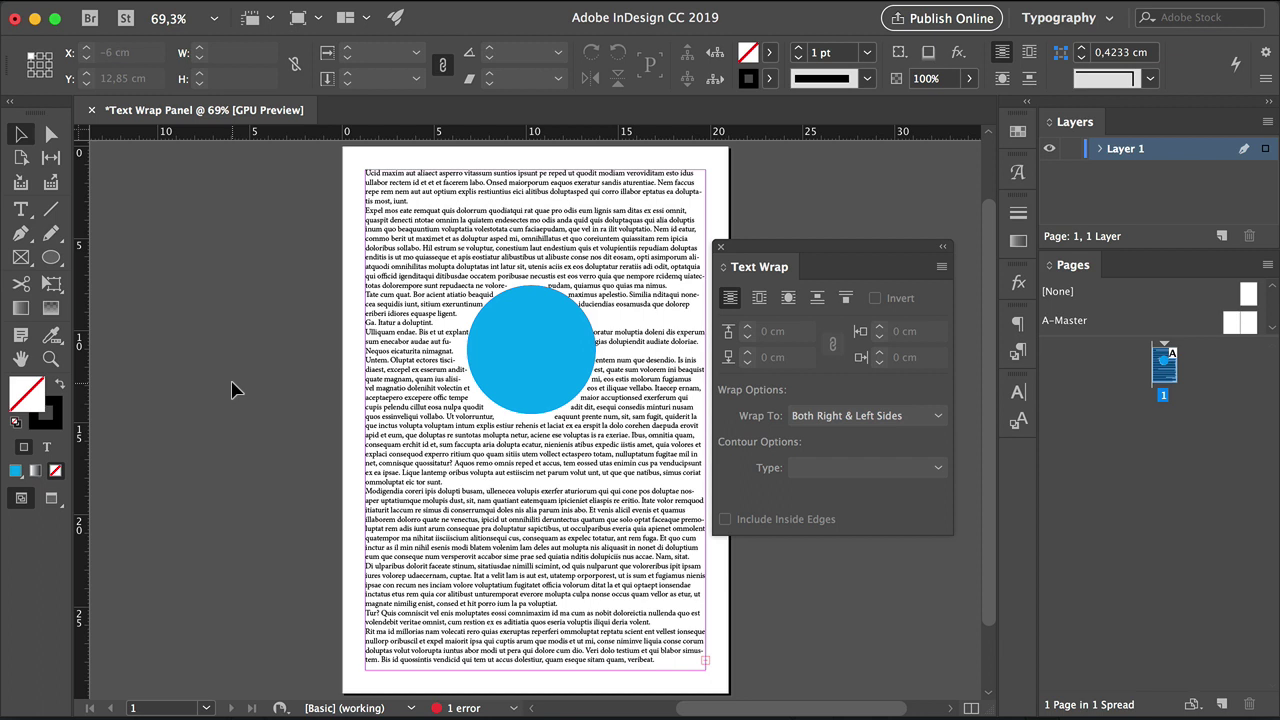
Apply the Jump Object wrap to the cyan circle and review the result.
left_click(545, 338)
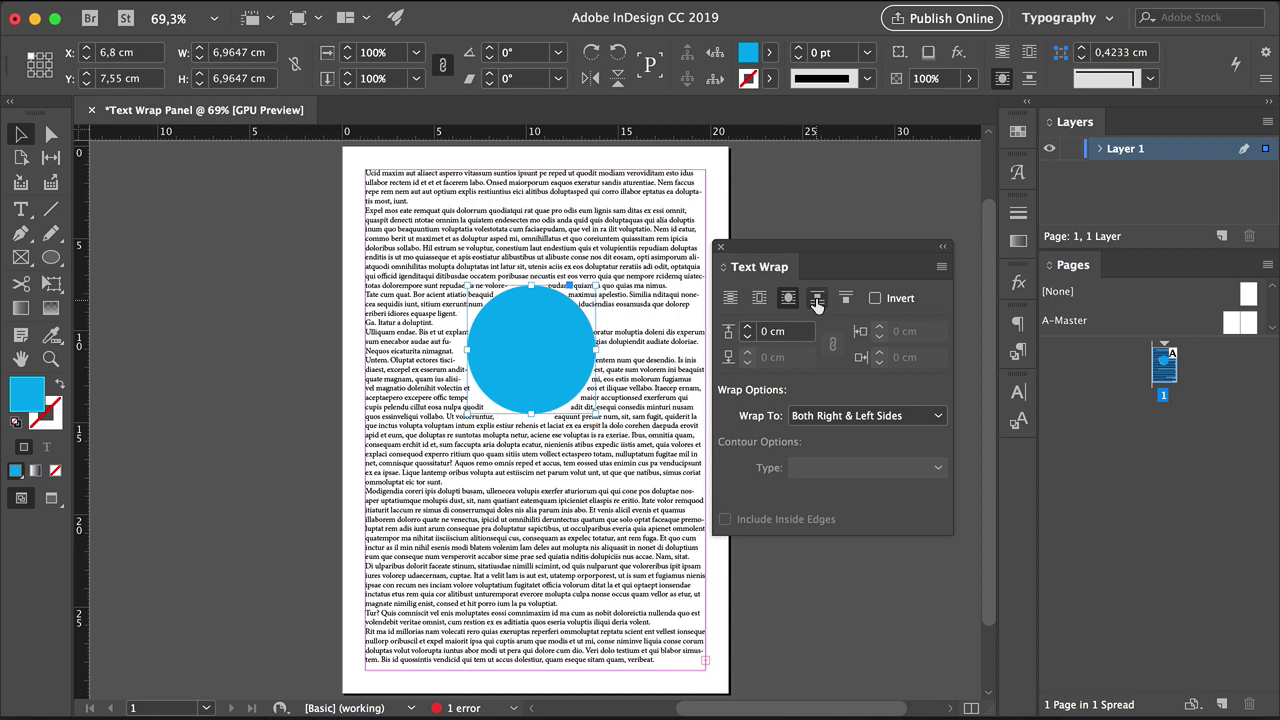
left_click(816, 300)
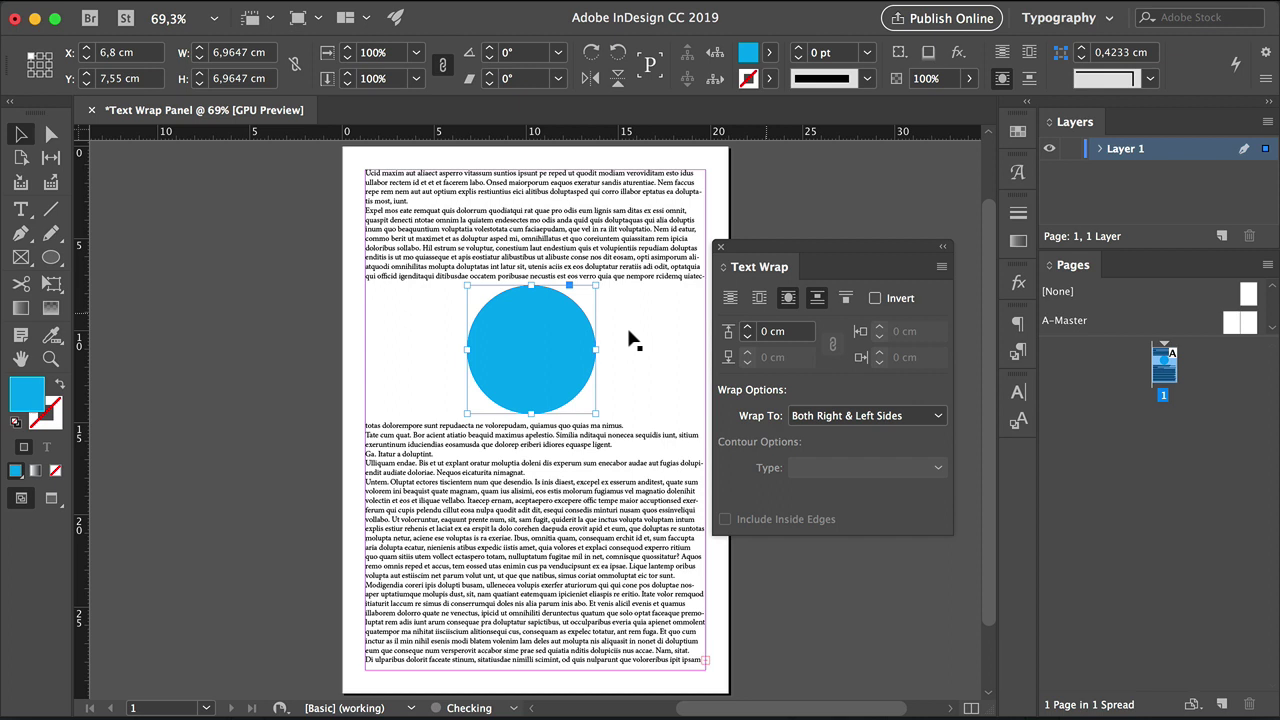
left_click(274, 340)
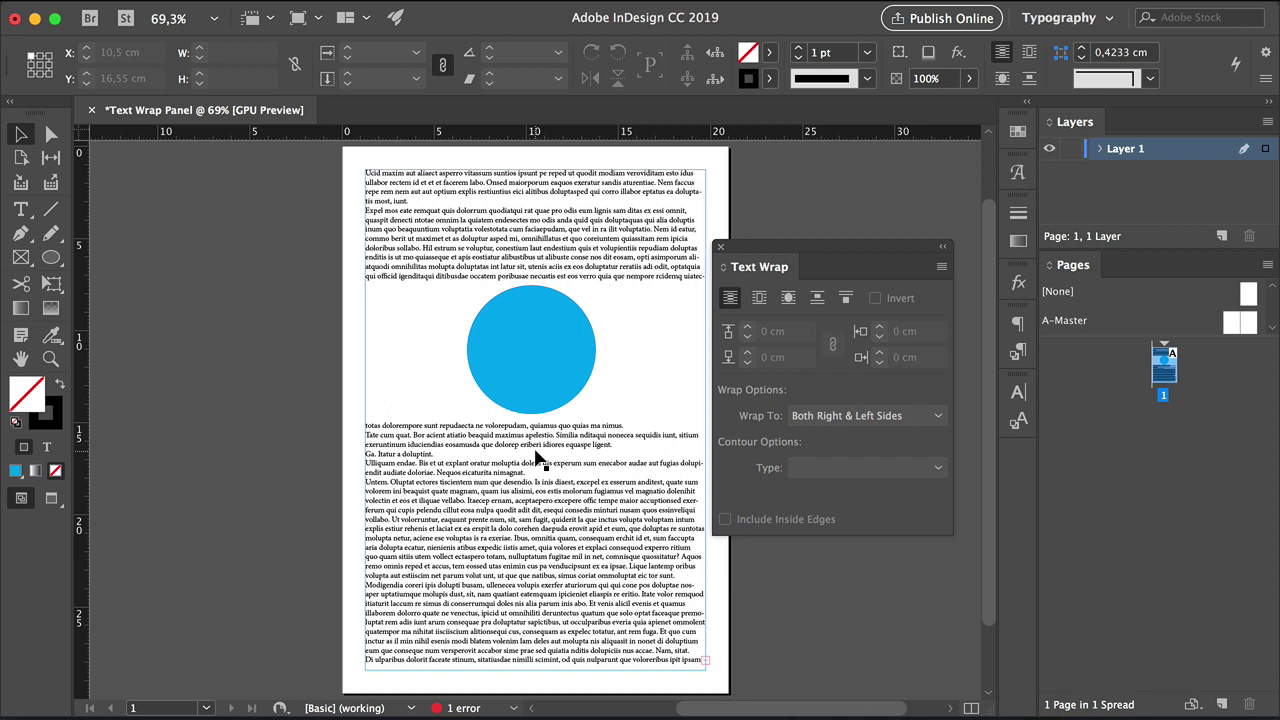
left_click(538, 366)
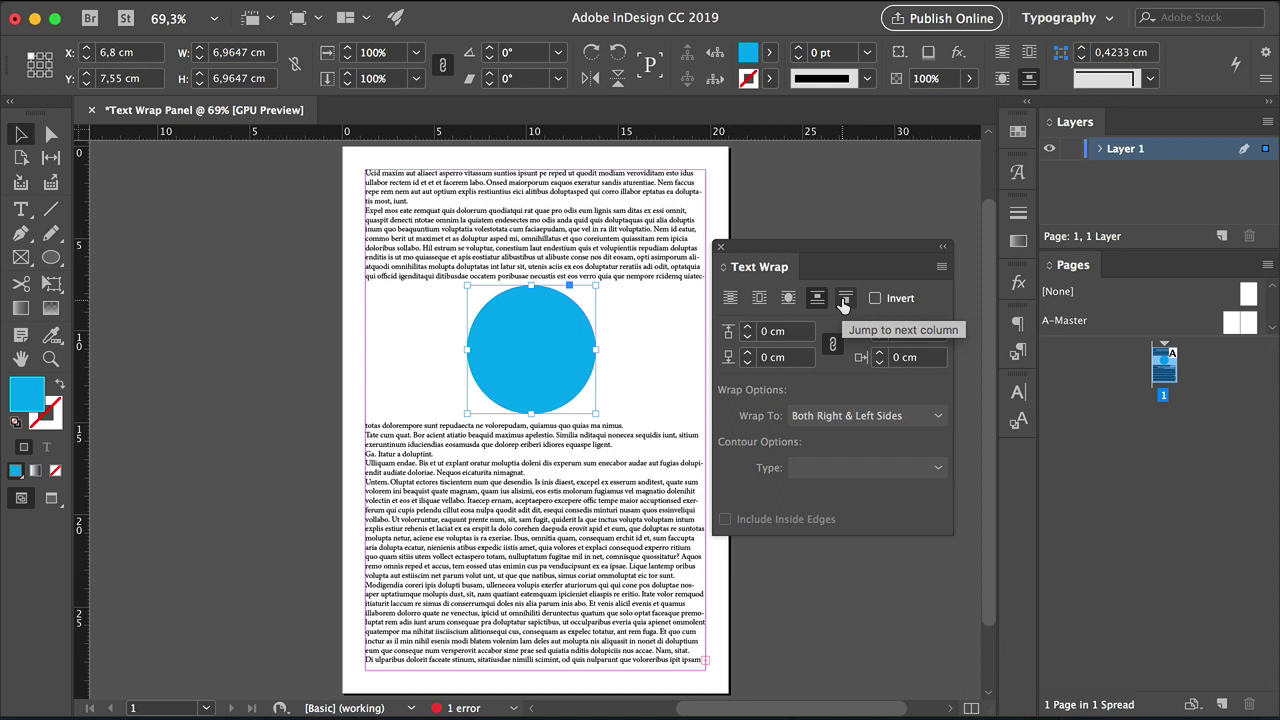
Set the circle to Jump to Next Column and give the text frame 2 columns.
left_click(845, 298)
left_click(437, 283)
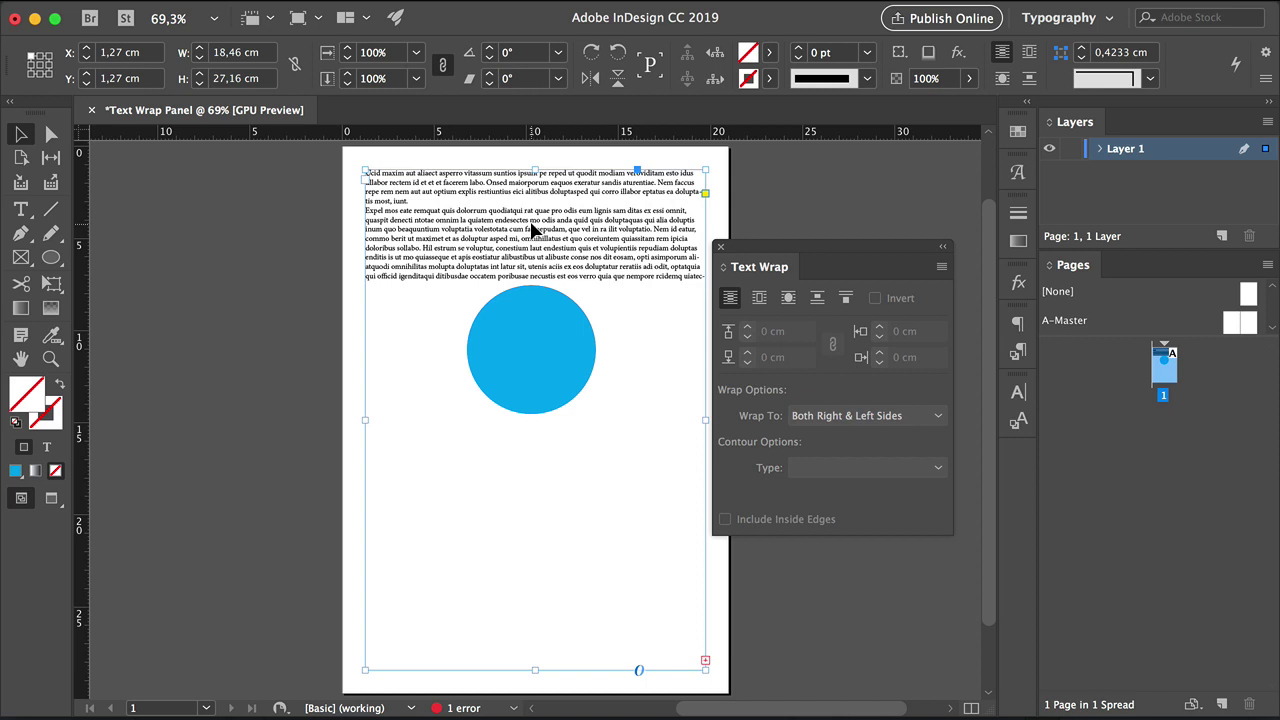
key("super+b")
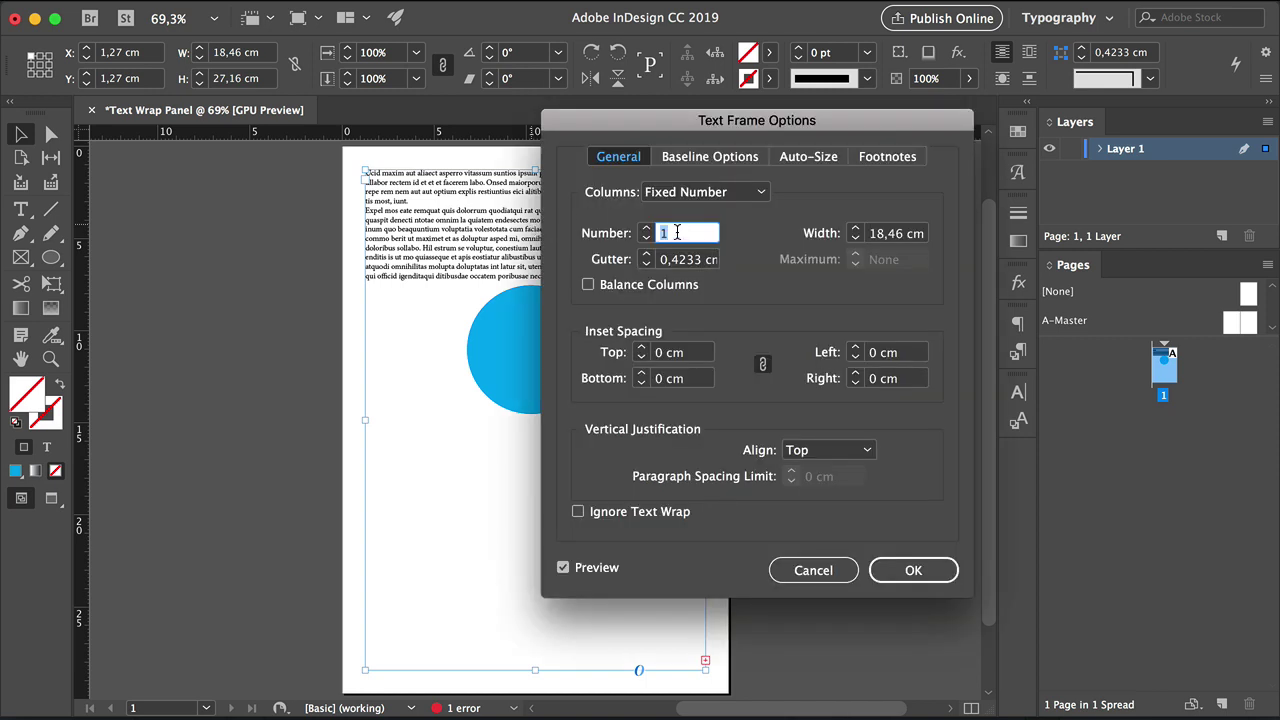
type("2")
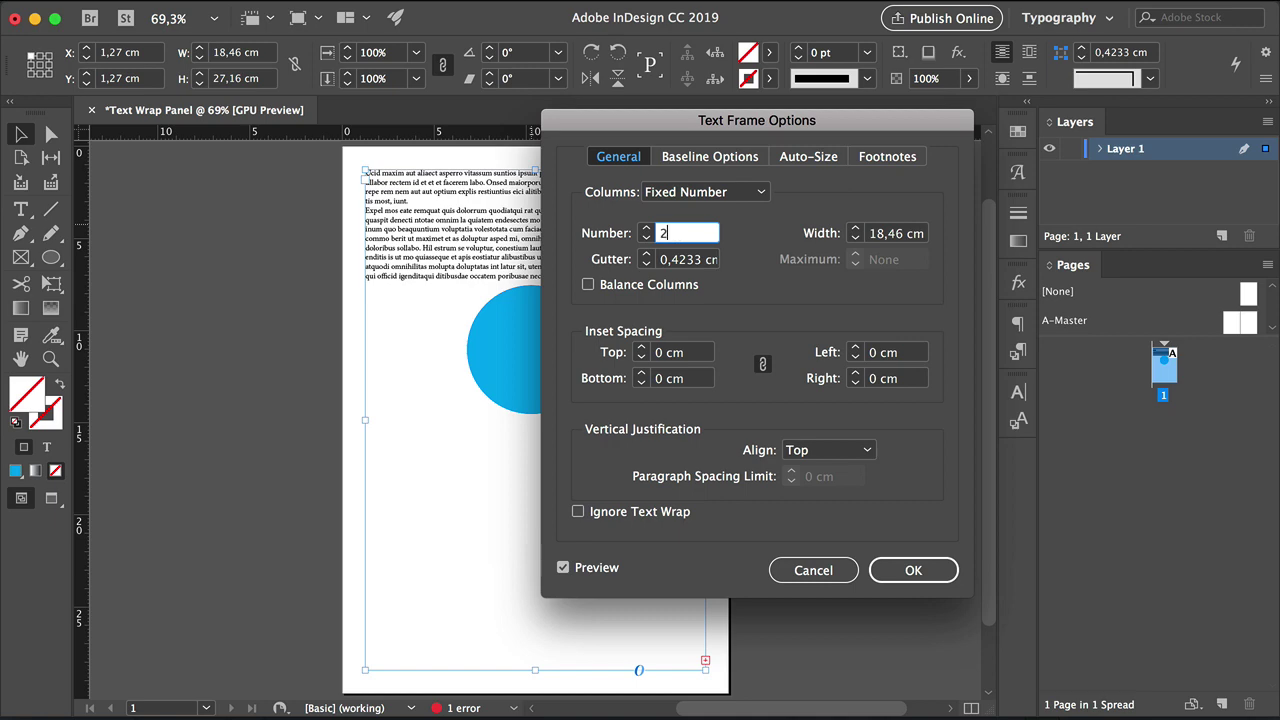
left_click(911, 570)
Move the circle into the lower part of the left column and check the reflow.
left_click(260, 437)
left_click_drag(563, 334, 399, 339)
left_click(210, 289)
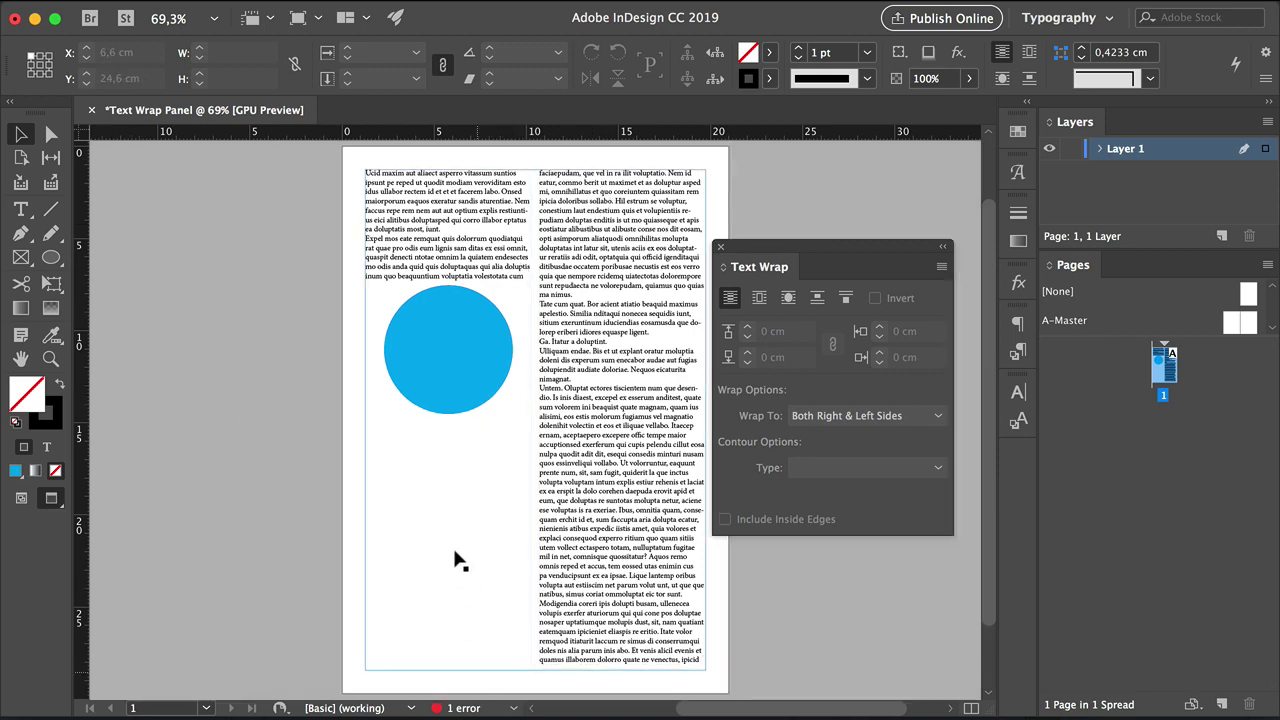
left_click(443, 354)
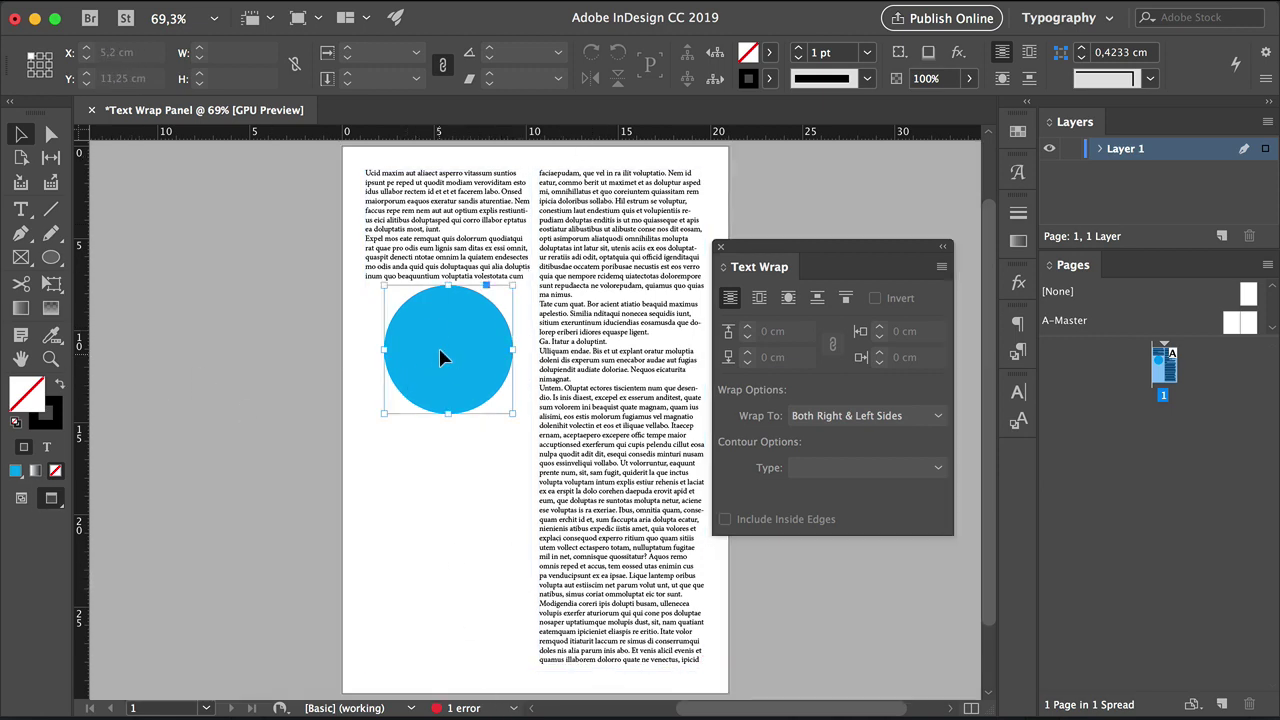
left_click_drag(474, 334, 628, 504)
left_click(213, 438)
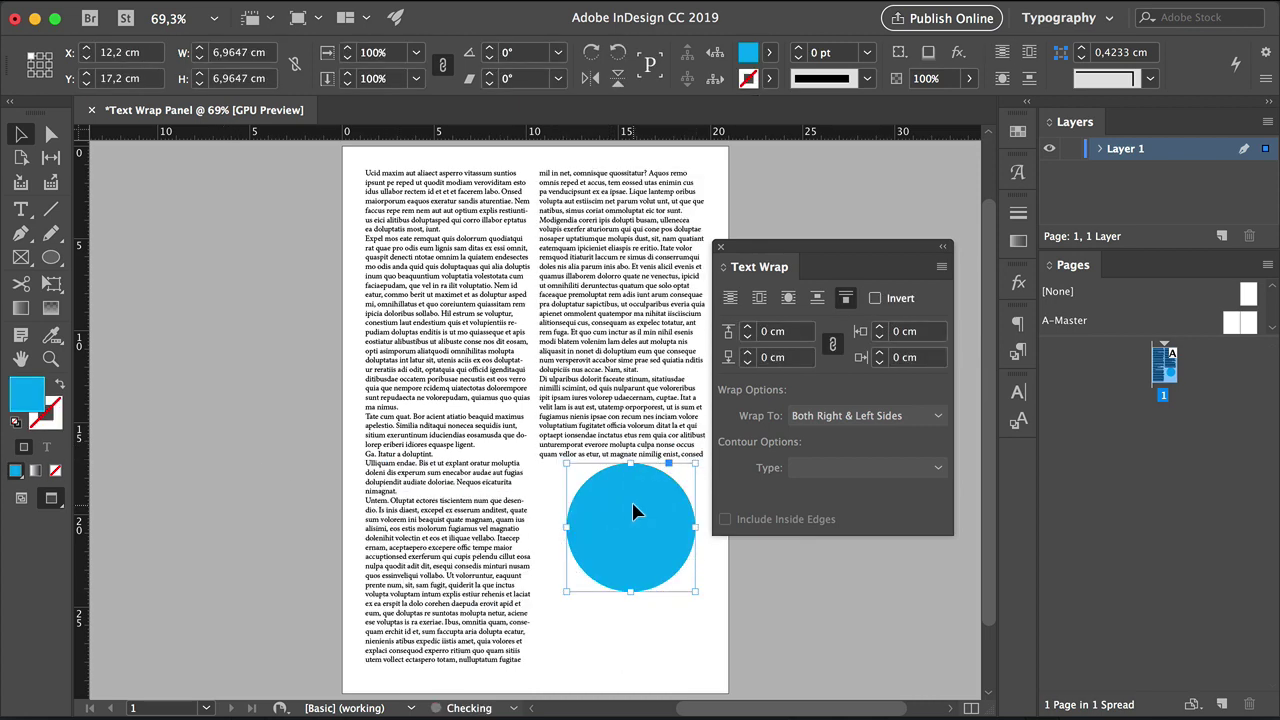
Set the main text frame to 3 columns in Text Frame Options.
left_click_drag(465, 510, 455, 505)
left_click(599, 399)
key("super+b")
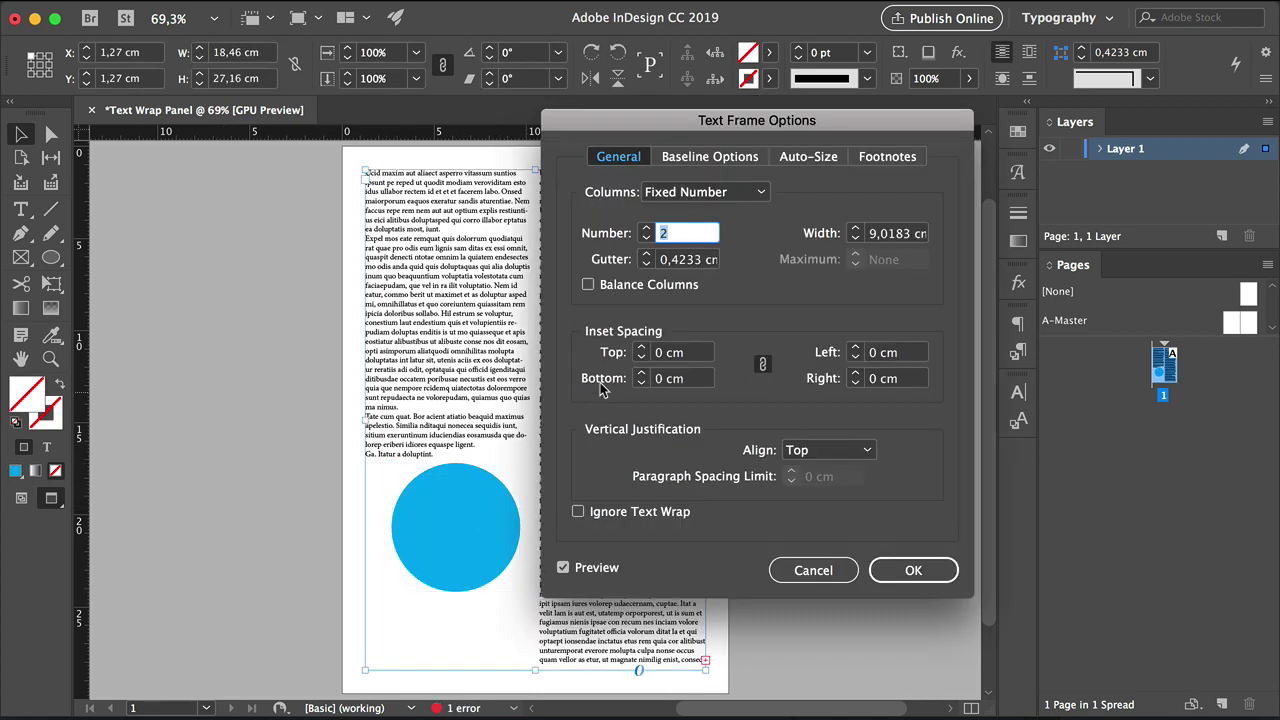
type("3")
left_click(910, 570)
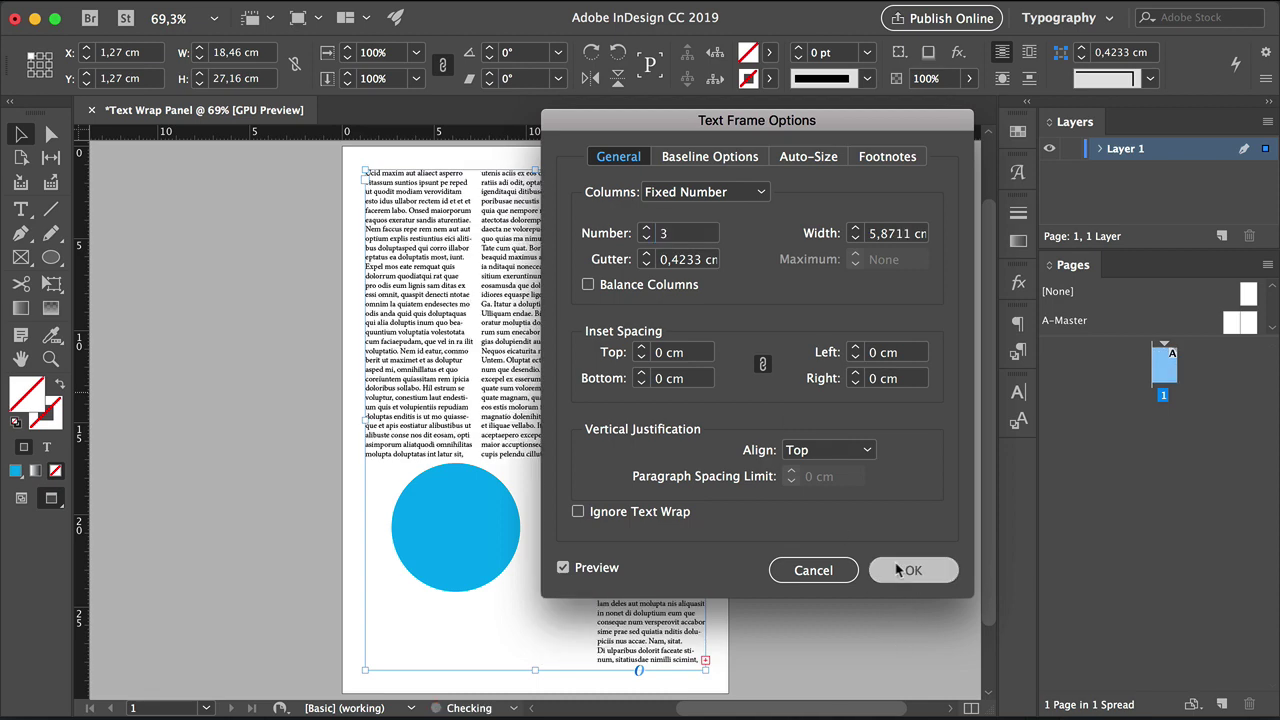
Shrink the cyan circle to 3.1 cm across so it sits in the middle column.
left_click(474, 514)
left_click_drag(520, 527, 550, 509)
left_click(286, 517)
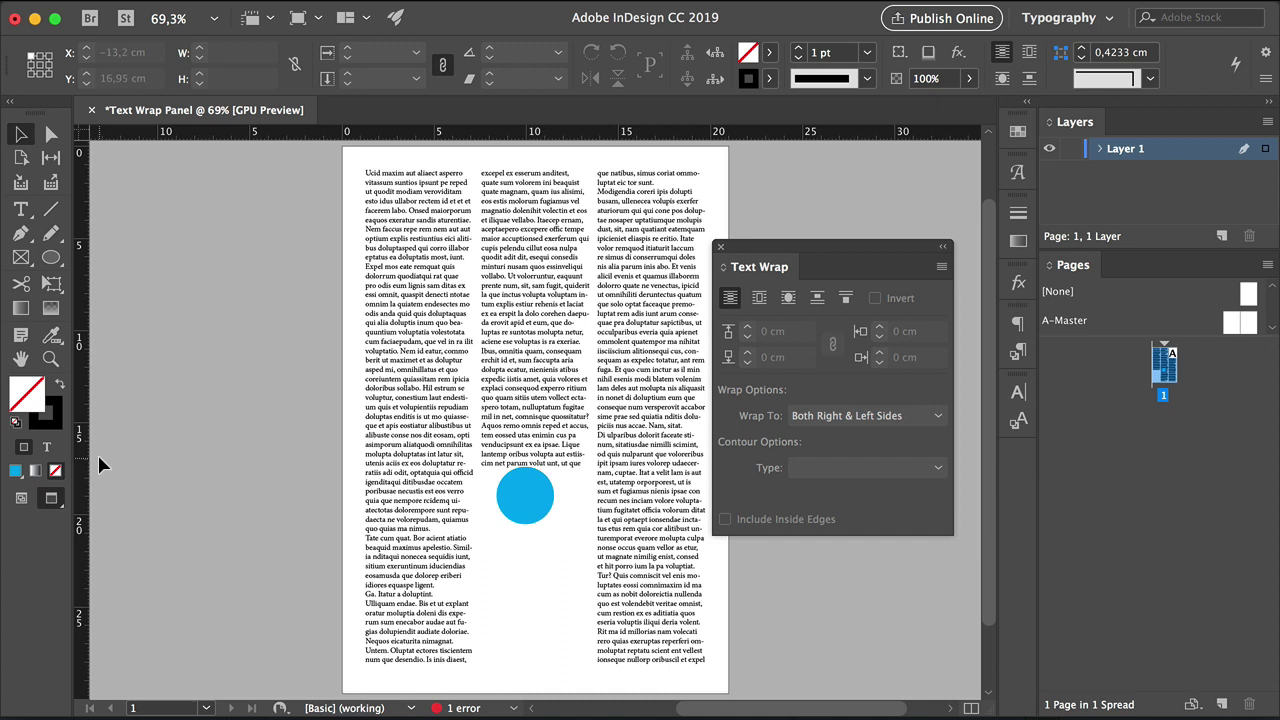
Change the text frame to two columns and enlarge the circle, moving it left.
left_click(380, 400)
key("ctrl+b")
key("Down")
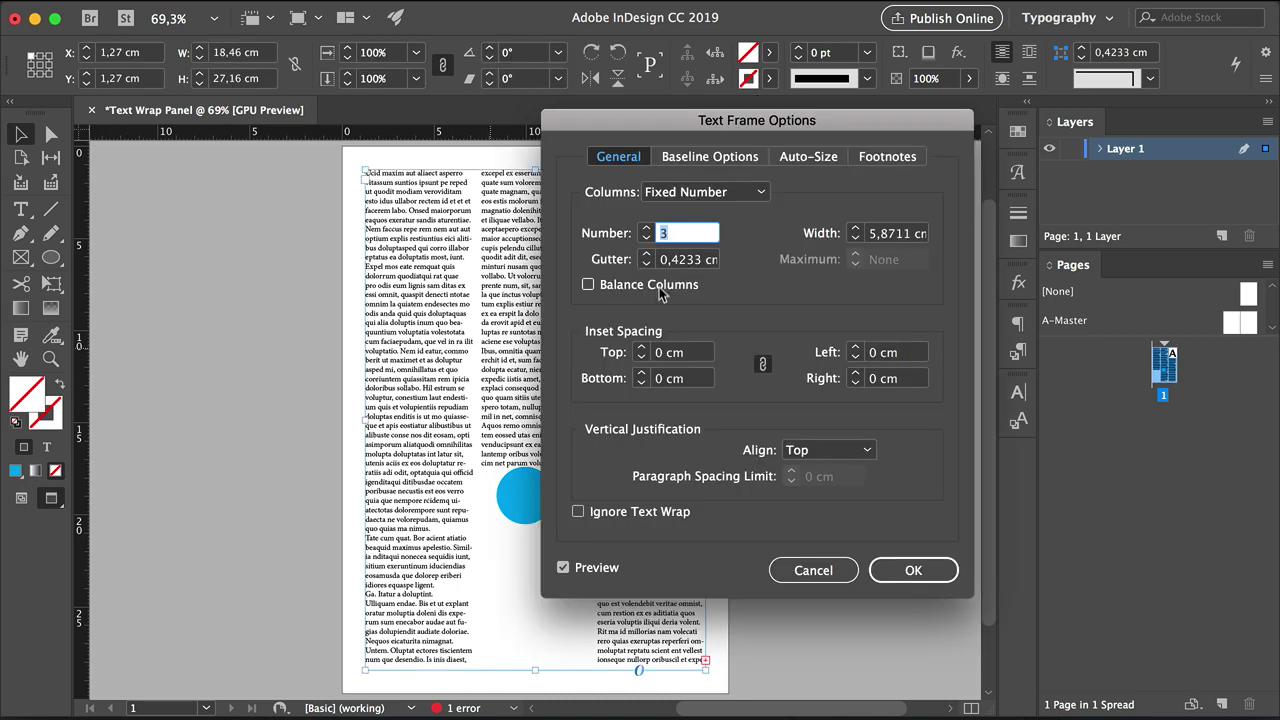
left_click(910, 570)
left_click(525, 495)
left_click_drag(497, 495, 508, 336)
Set the main text frame back to a single column.
left_click(620, 430)
key("ctrl+b")
type("1")
left_click(913, 570)
Wrap the text around the circle's bounding box and view the reflow.
left_click(448, 440)
left_click(760, 298)
left_click(214, 379)
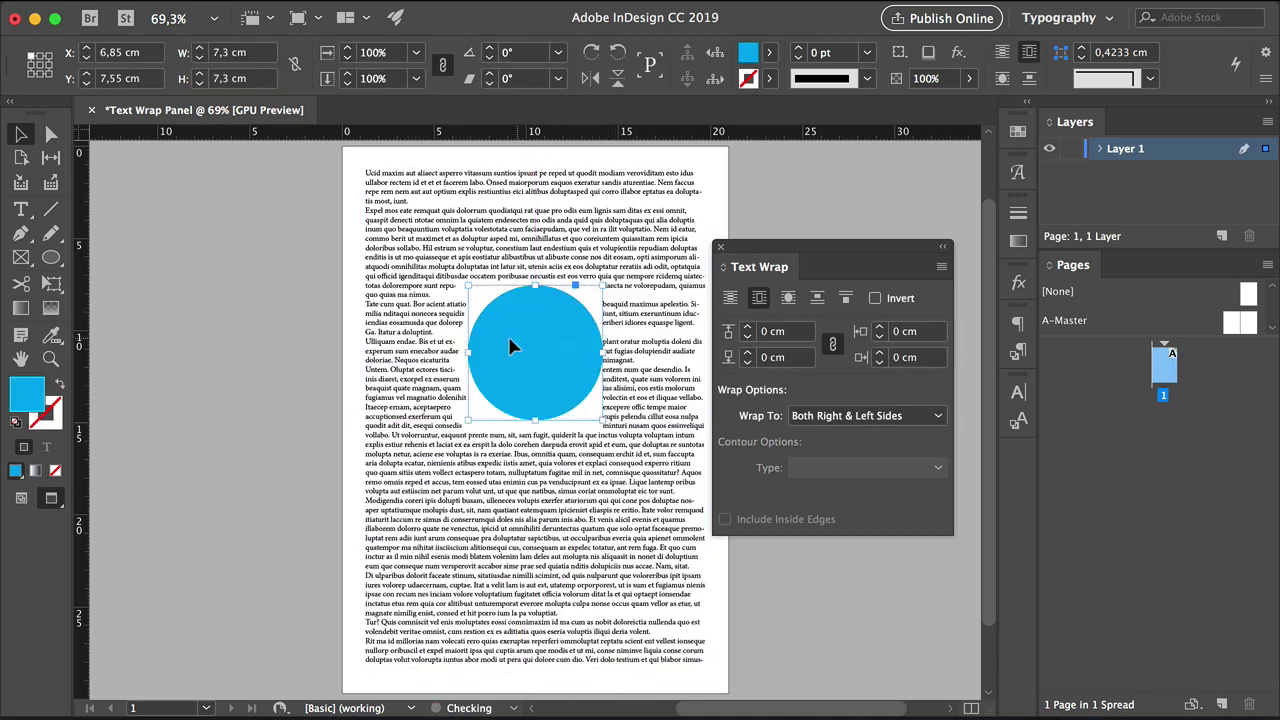
left_click(234, 359)
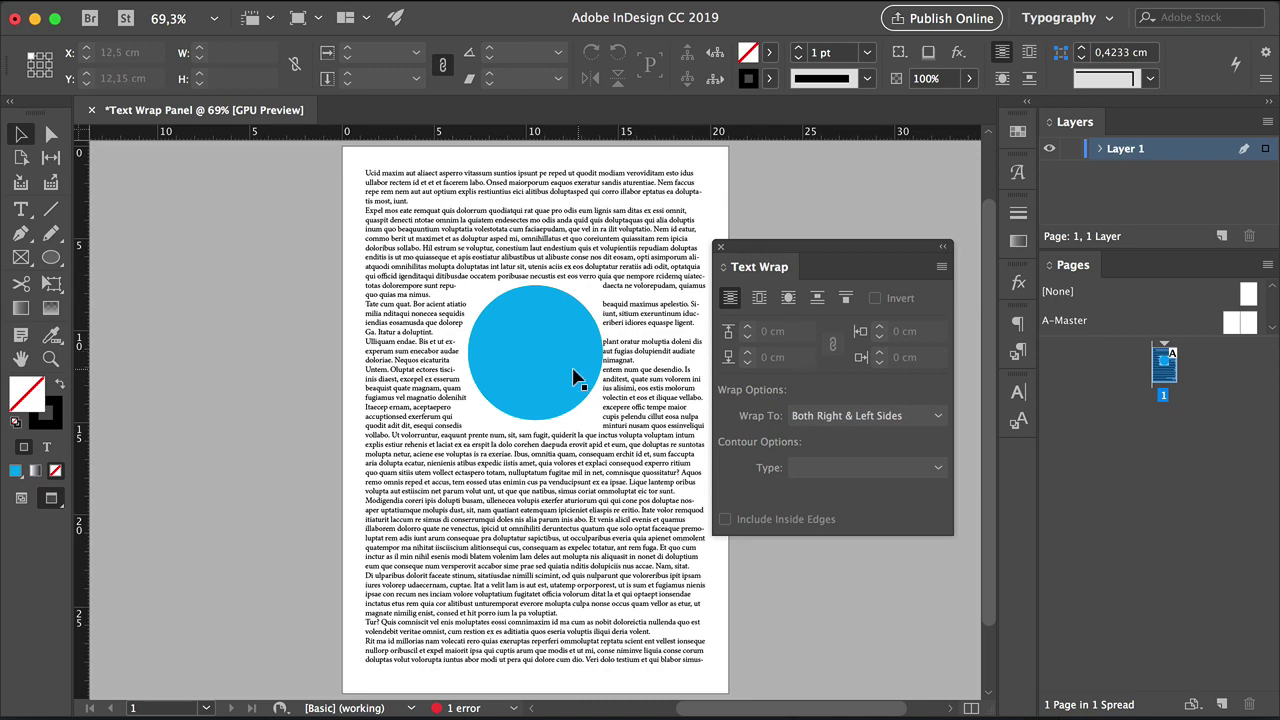
Set the circle's wrap offset to 1 cm.
left_click(572, 372)
triple_click(777, 332)
type("1")
key("Return")
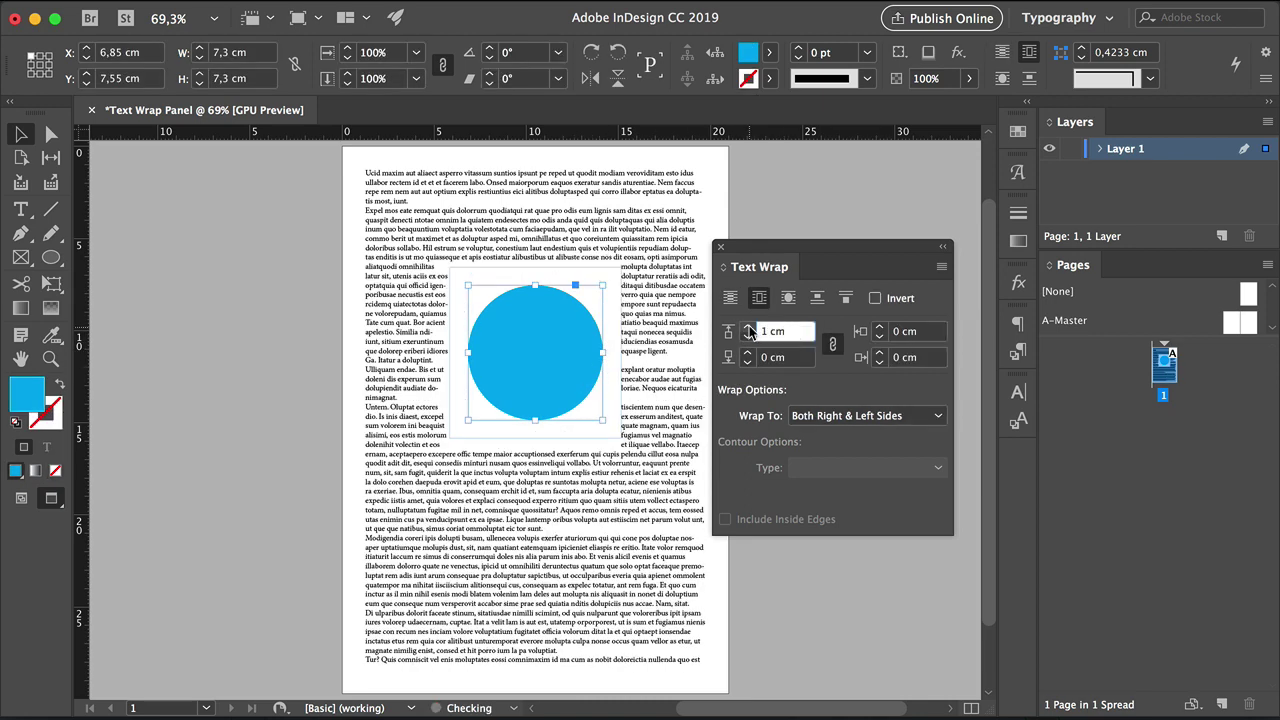
left_click(252, 385)
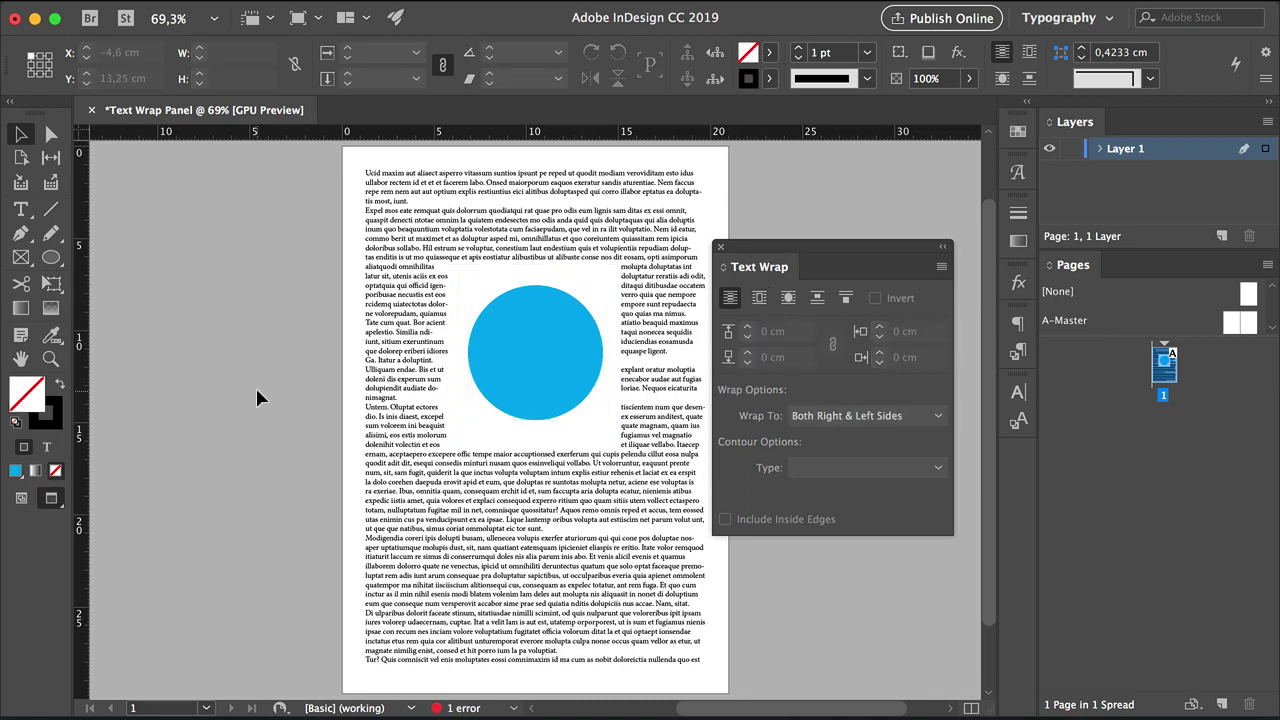
Switch the circle's wrap to Wrap Around Object Shape.
left_click(527, 357)
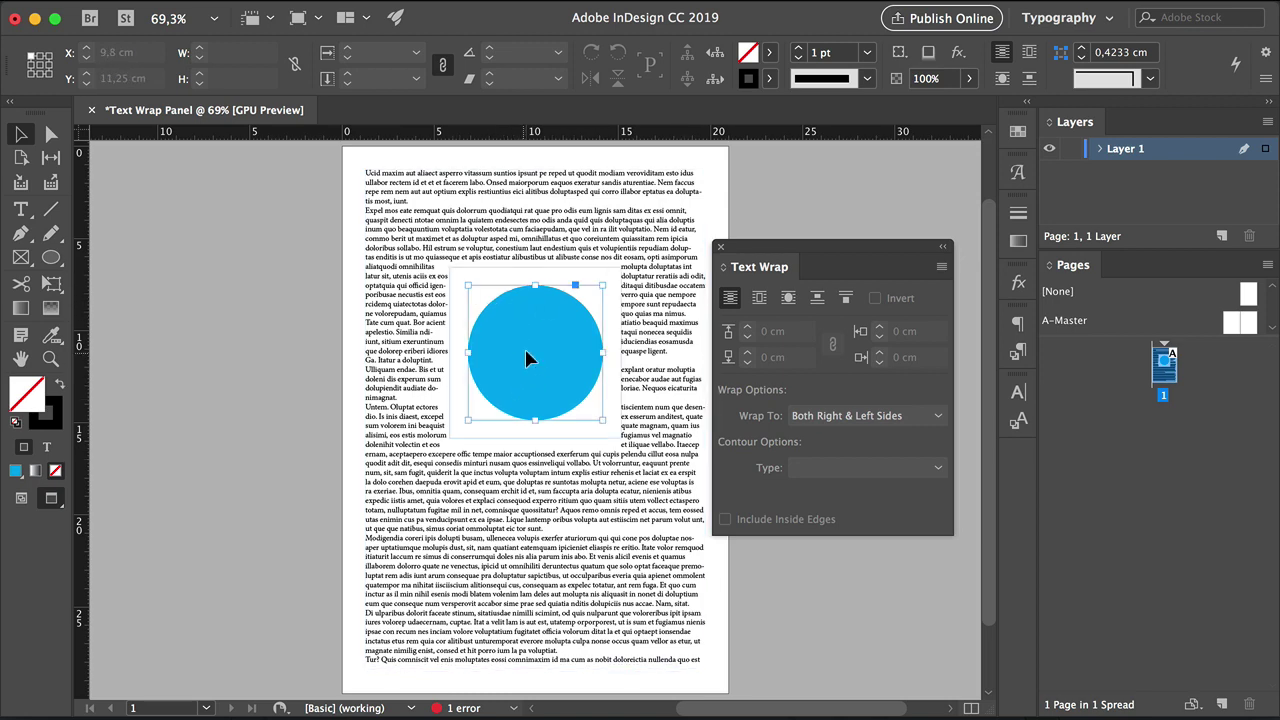
left_click(788, 298)
left_click(228, 438)
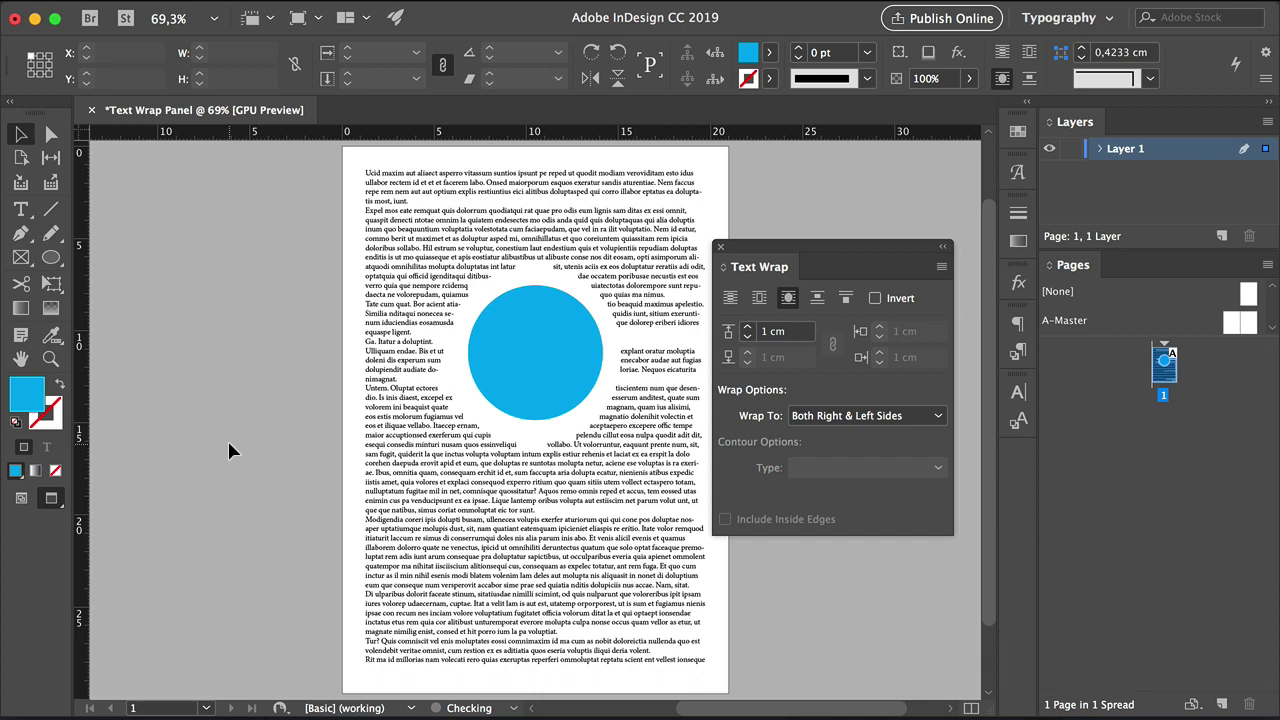
Apply Jump Object, then Jump to Next Column to the circle's wrap.
left_click(536, 376)
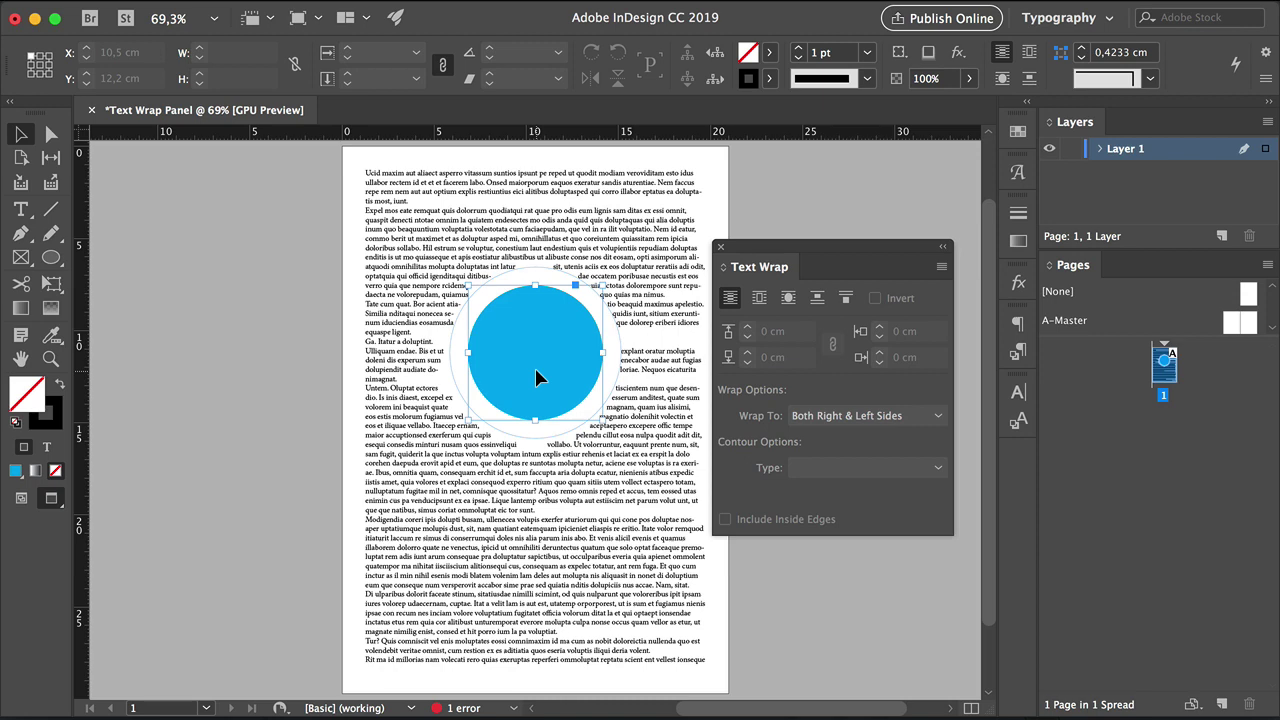
left_click(816, 298)
left_click(845, 298)
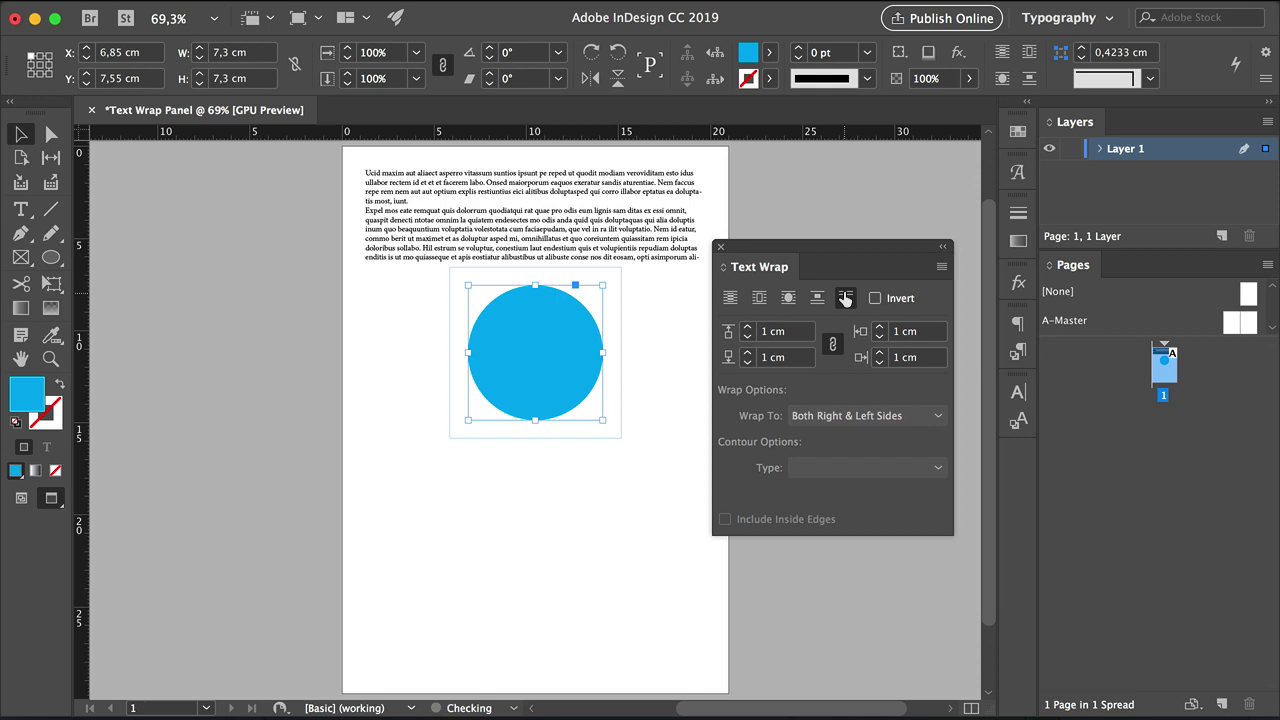
Try Wrap Around Object Shape, Wrap Around Bounding Box, and Invert on the circle.
left_click(788, 298)
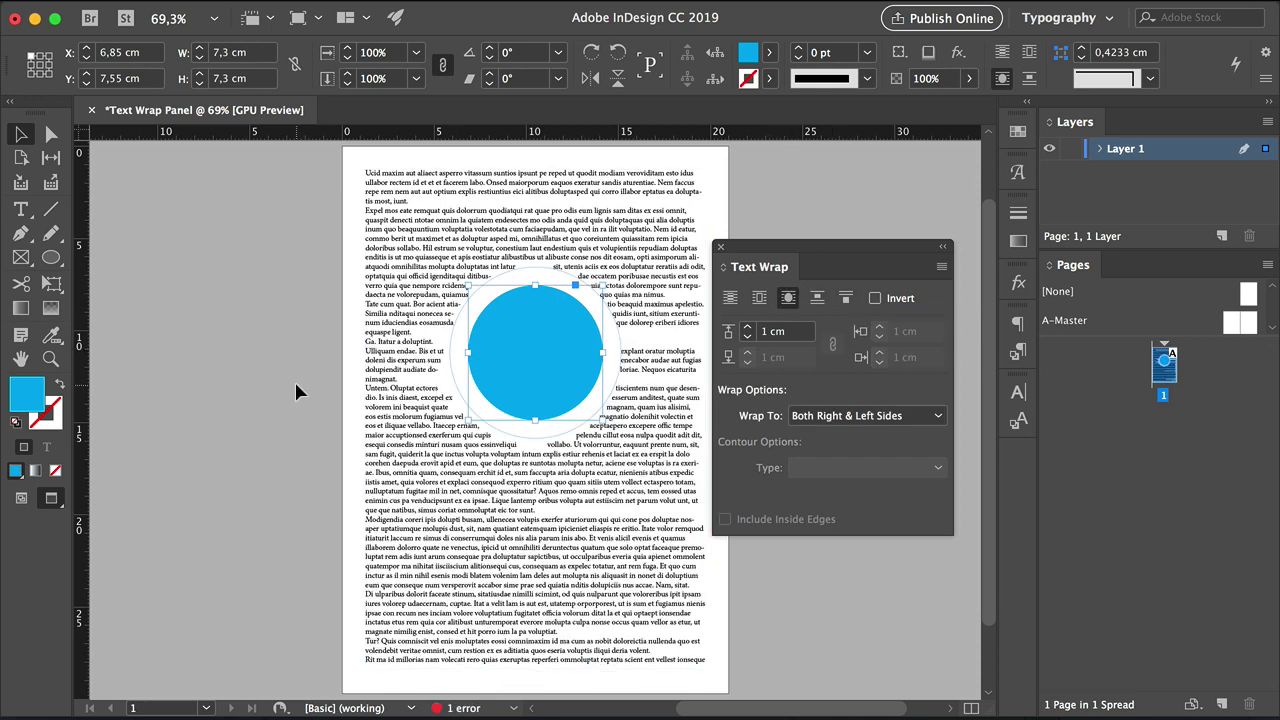
left_click(757, 298)
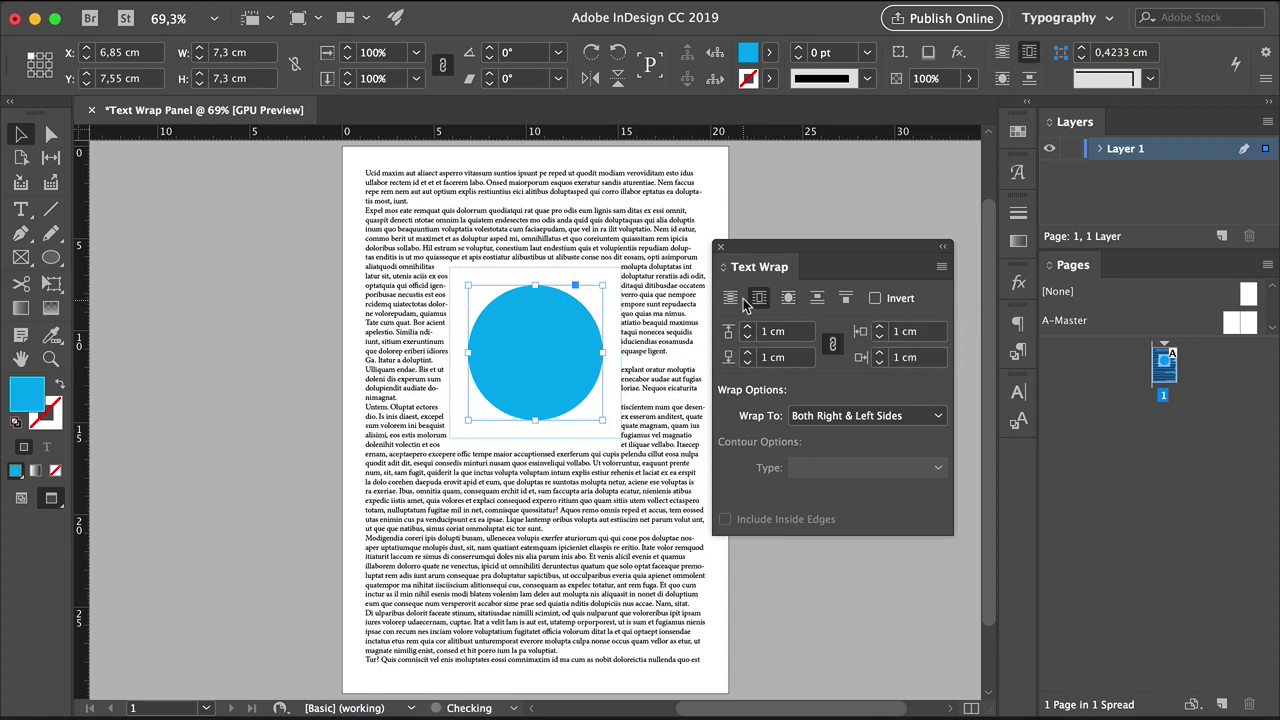
left_click(876, 298)
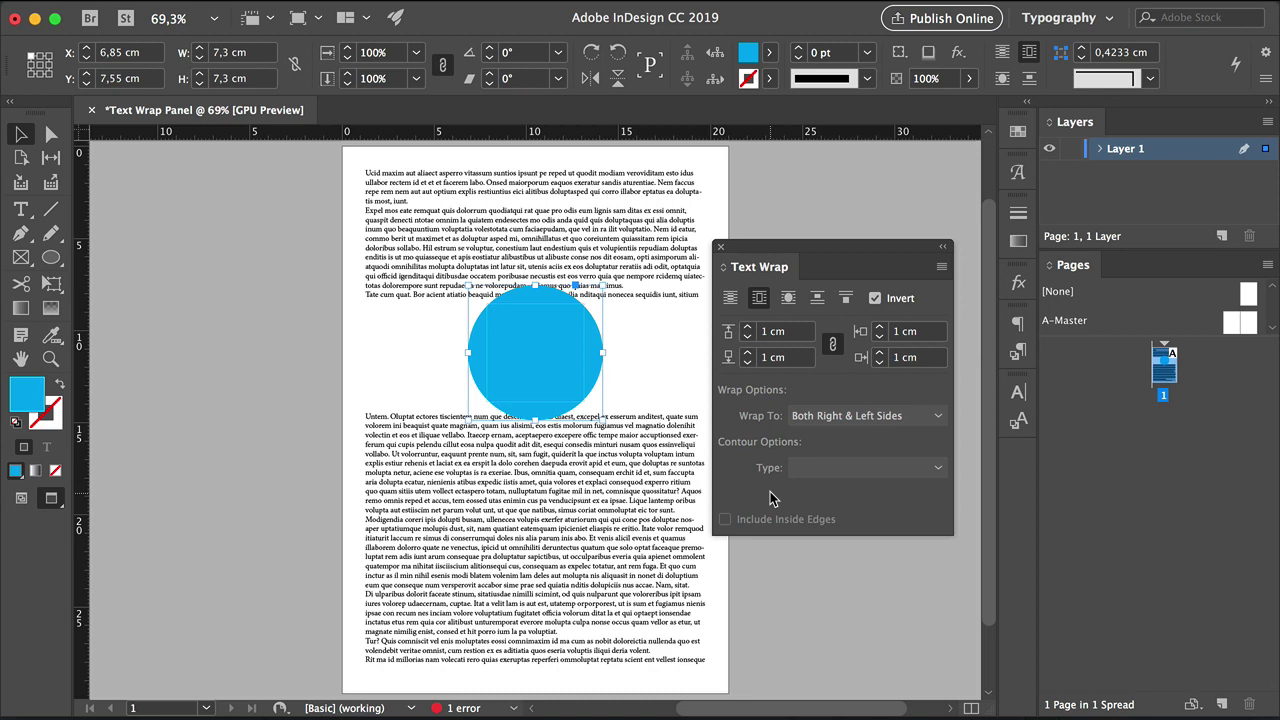
Test a 0 cm top wrap offset, then undo back to the 1 cm offset.
left_click(797, 334)
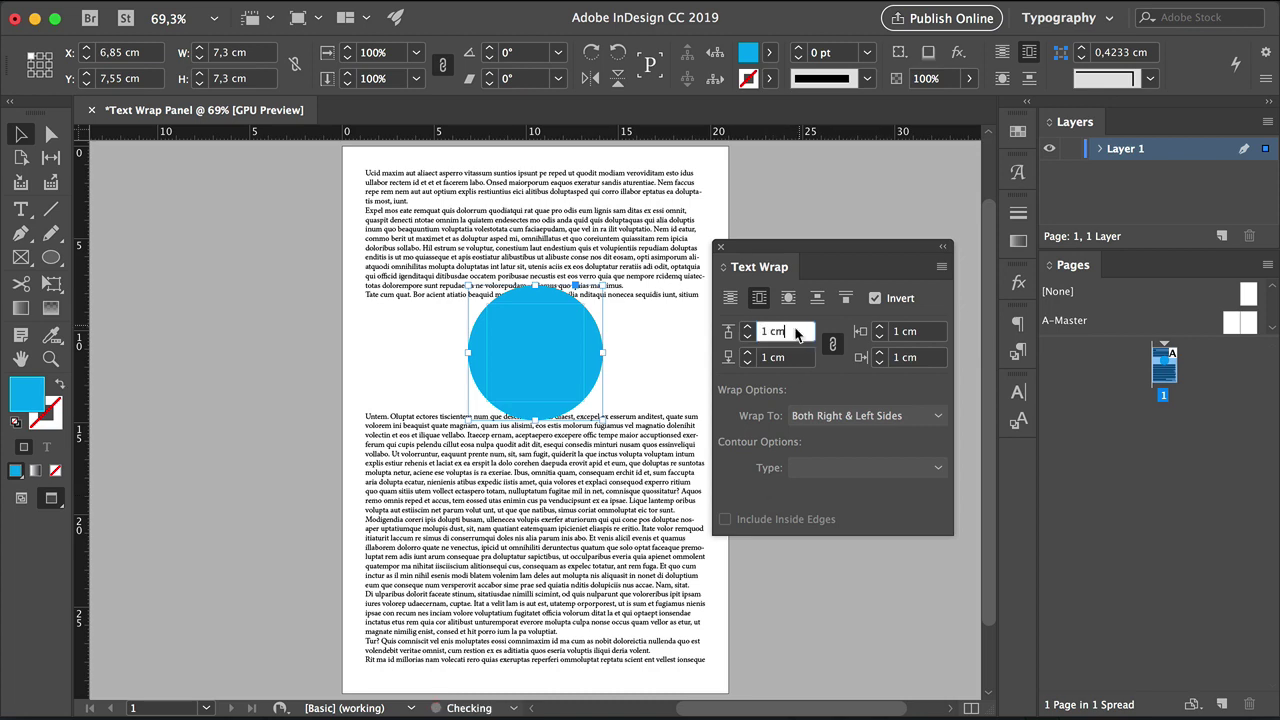
type("0")
key("Return")
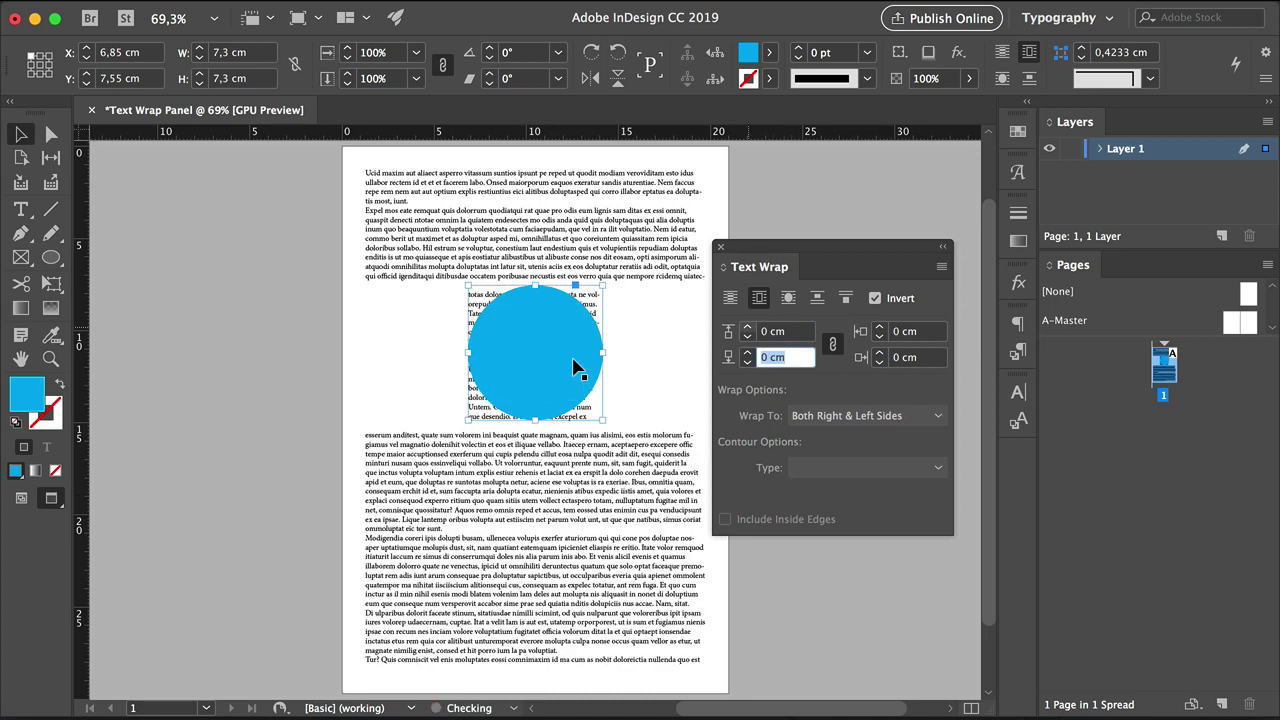
left_click(281, 413)
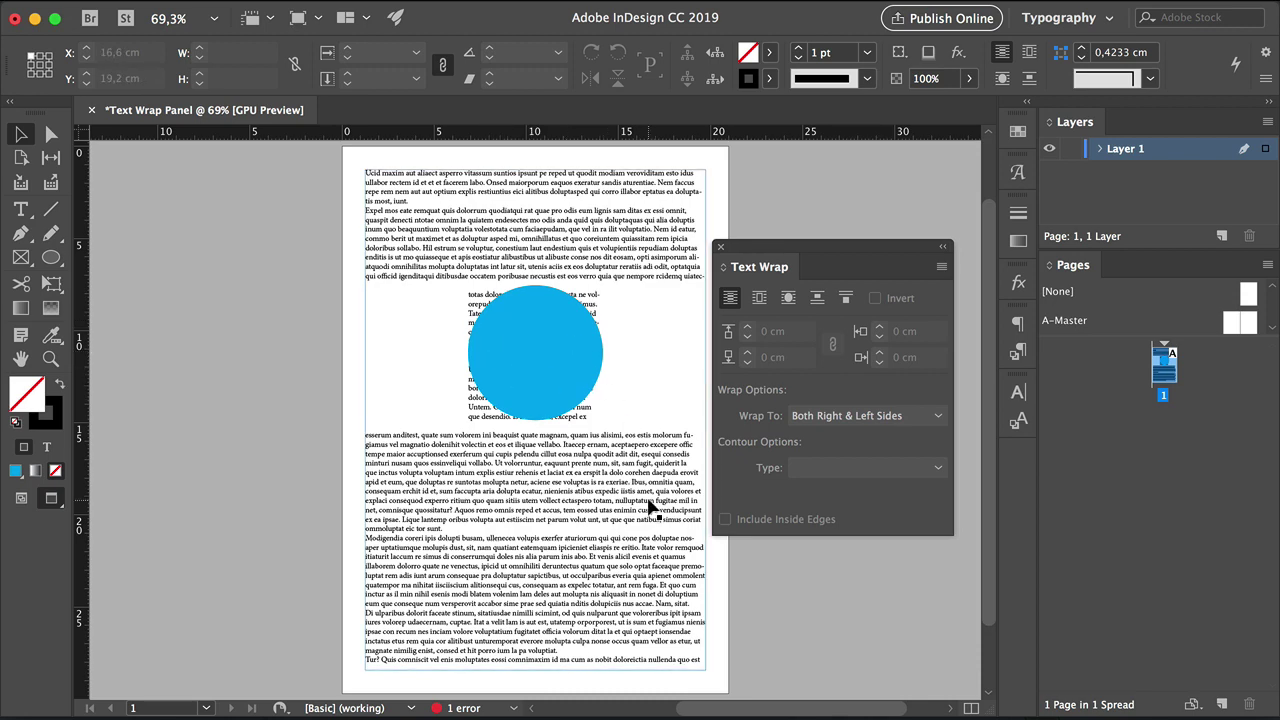
key("super+z")
key("super+z")
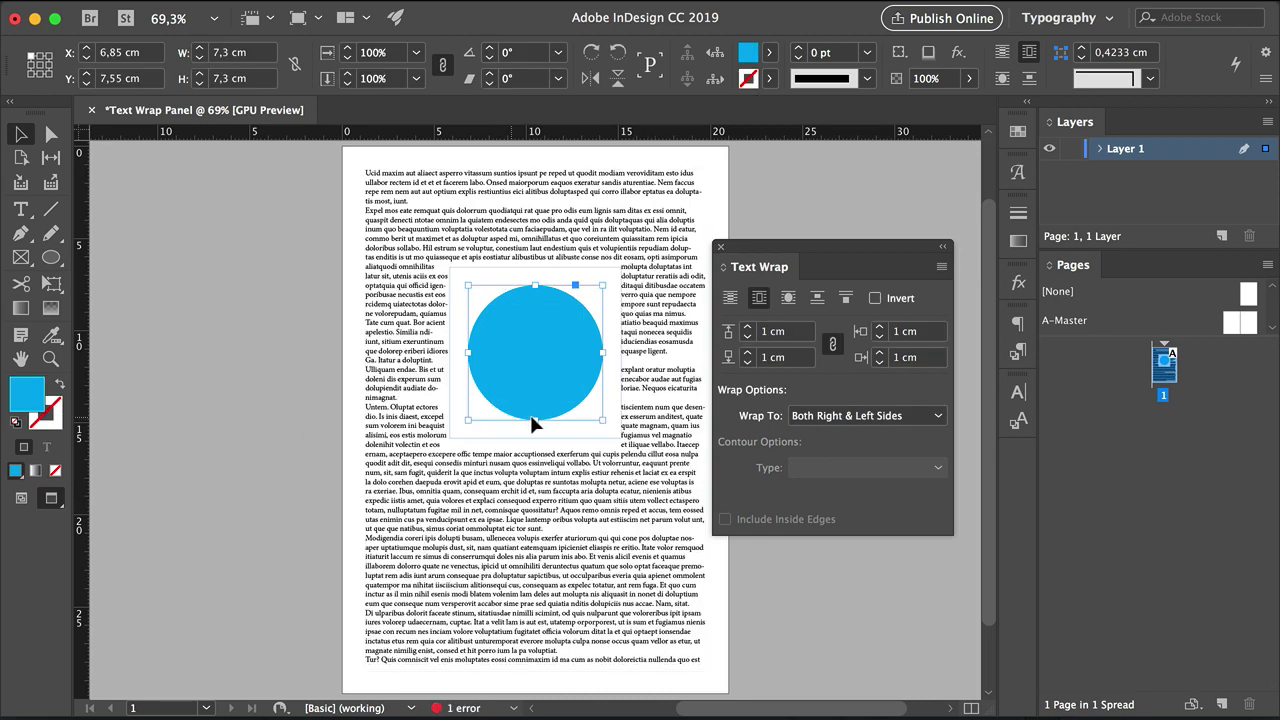
Set No Text Wrap on the circle and delete it.
left_click(730, 298)
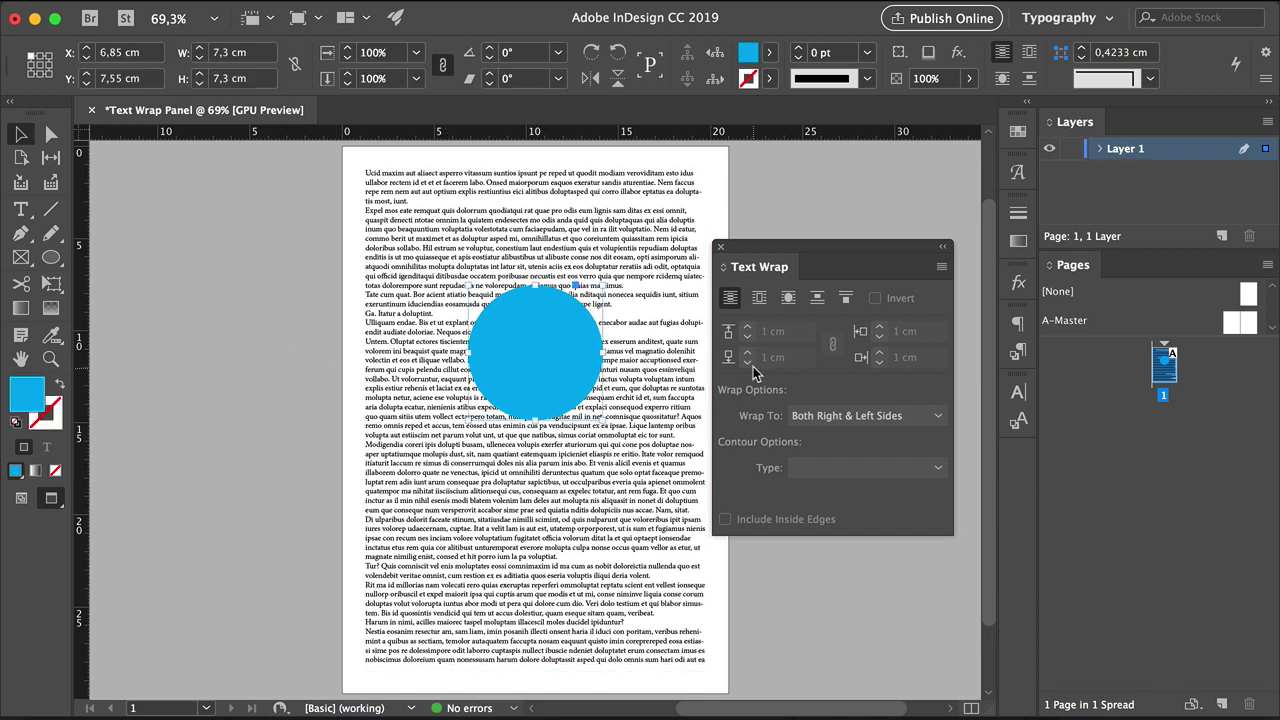
left_click_drag(586, 349, 286, 323)
key("Delete")
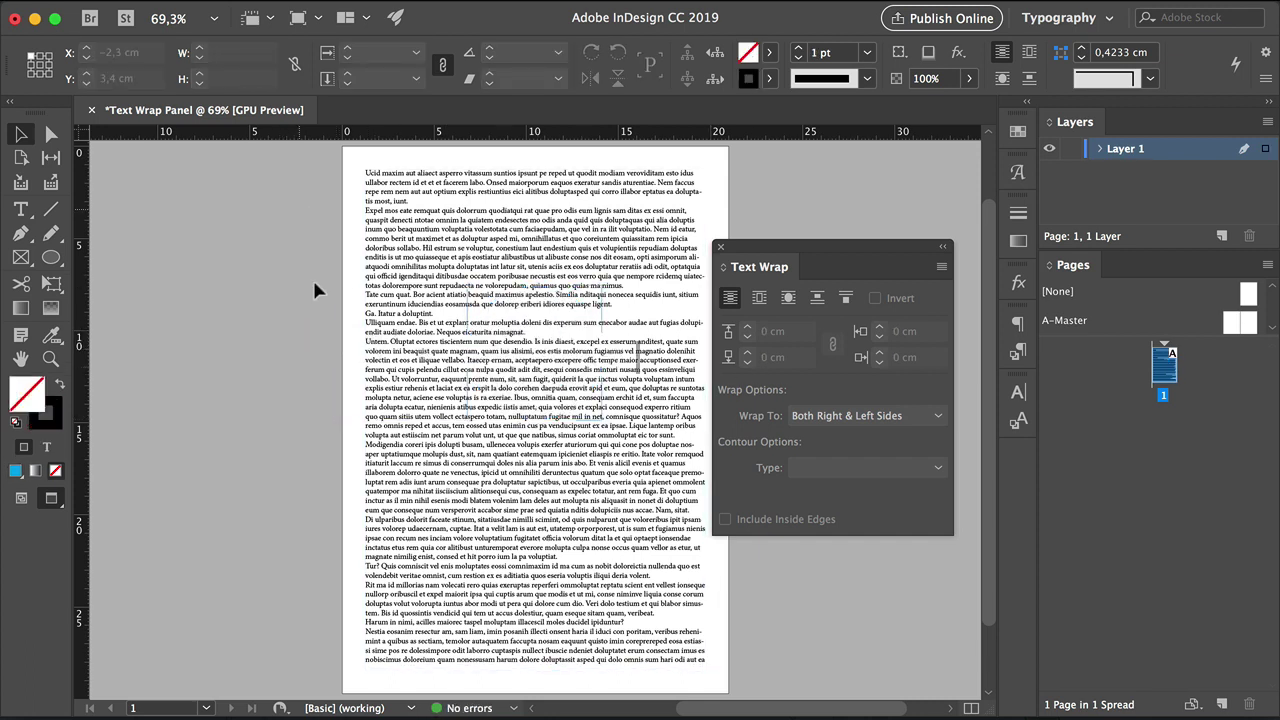
Place book-PY4W5Q7.jpg from Downloads over the upper middle of the text.
left_click(372, 695)
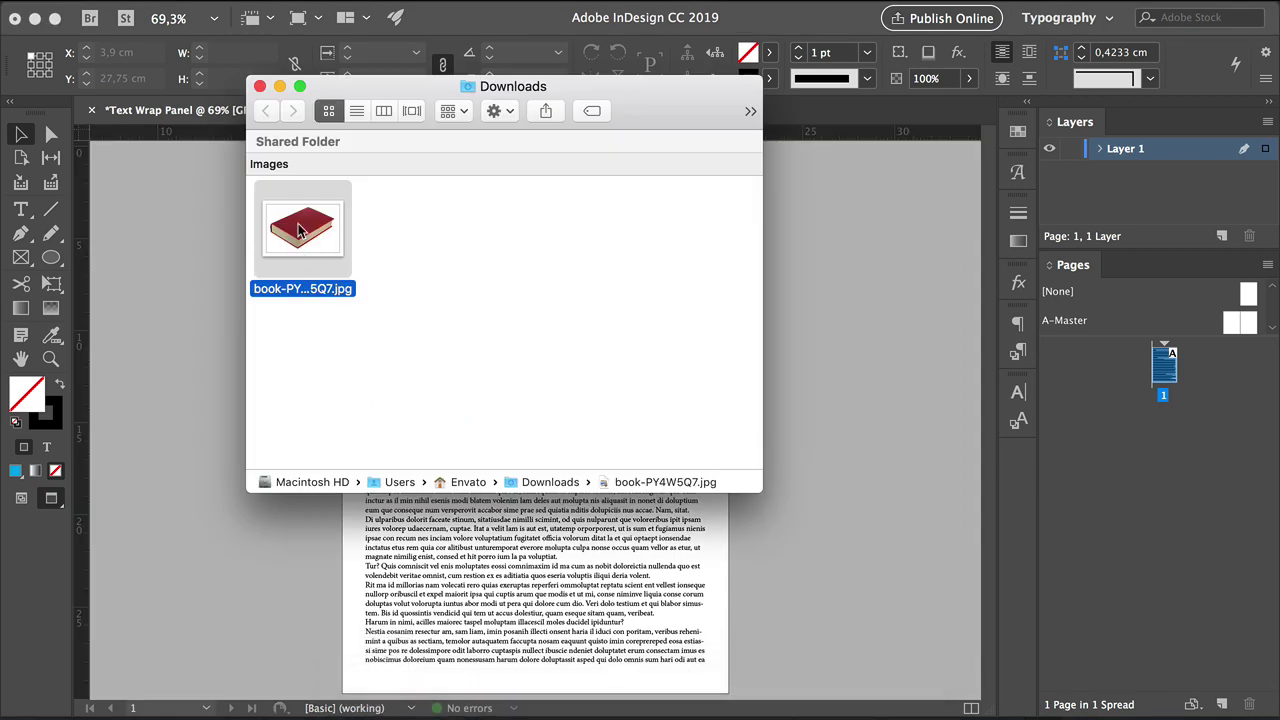
left_click_drag(298, 229, 340, 538)
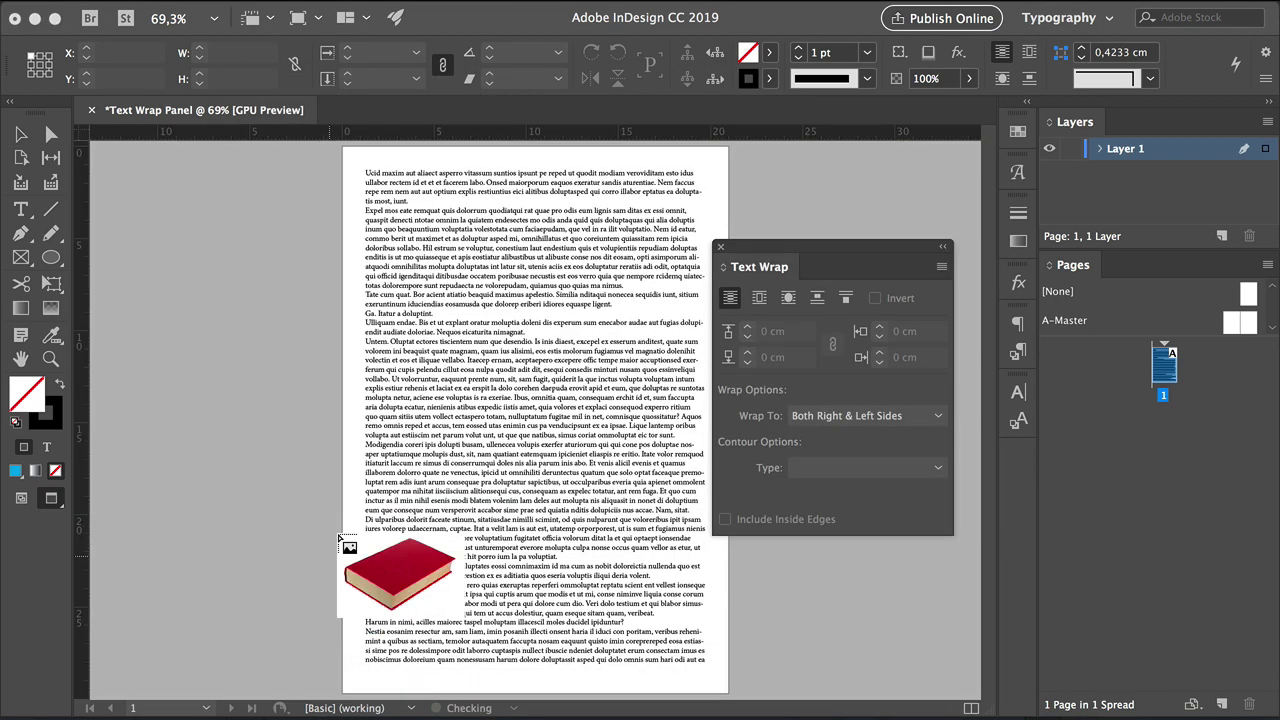
key("cmd+z")
left_click_drag(338, 238, 603, 420)
left_click_drag(524, 362, 522, 362)
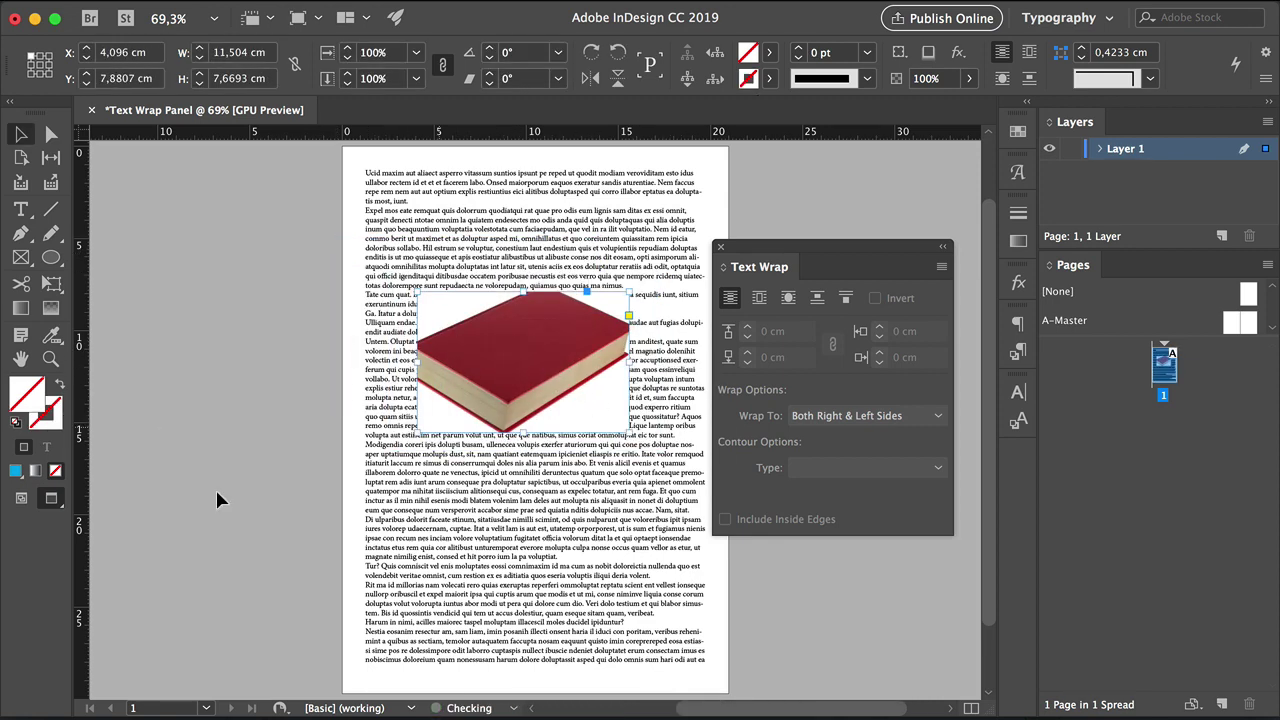
Scale the book image down and nudge it into position.
left_click_drag(628, 362, 563, 388)
left_click(340, 548)
left_click(251, 528)
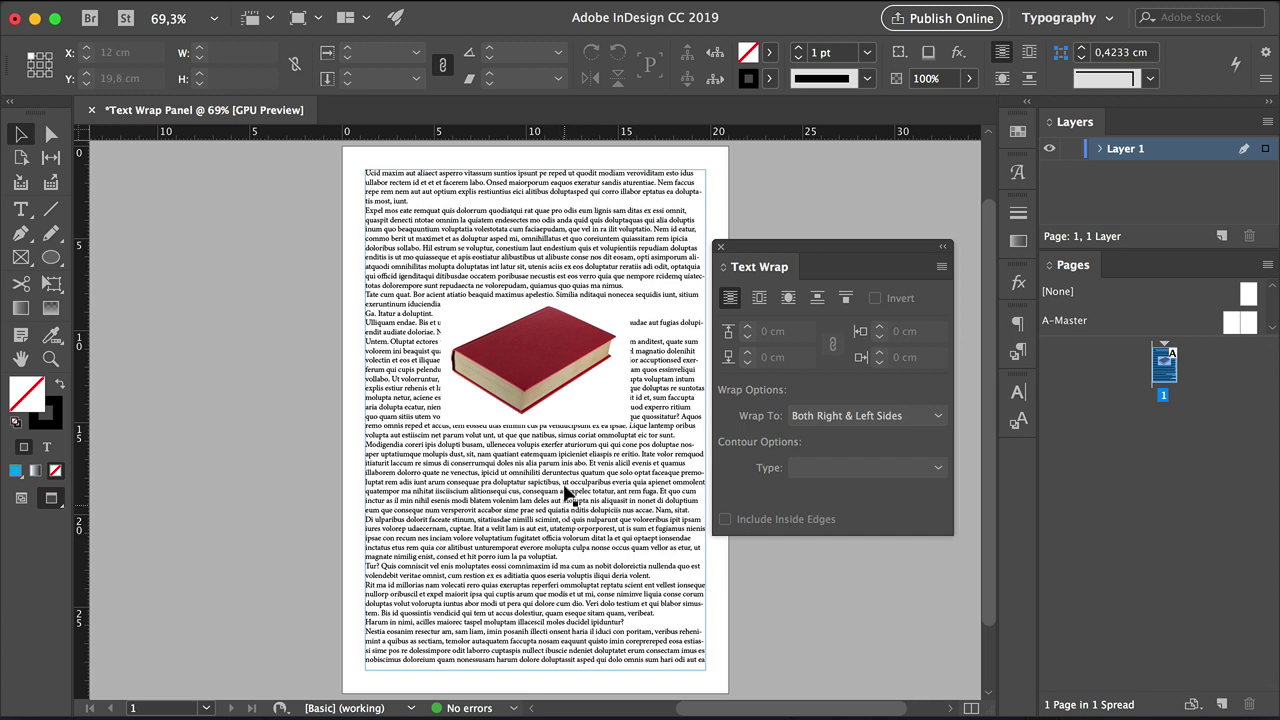
Wrap text around the book's frame, leaving contour type as Same as Clipping.
left_click(570, 393)
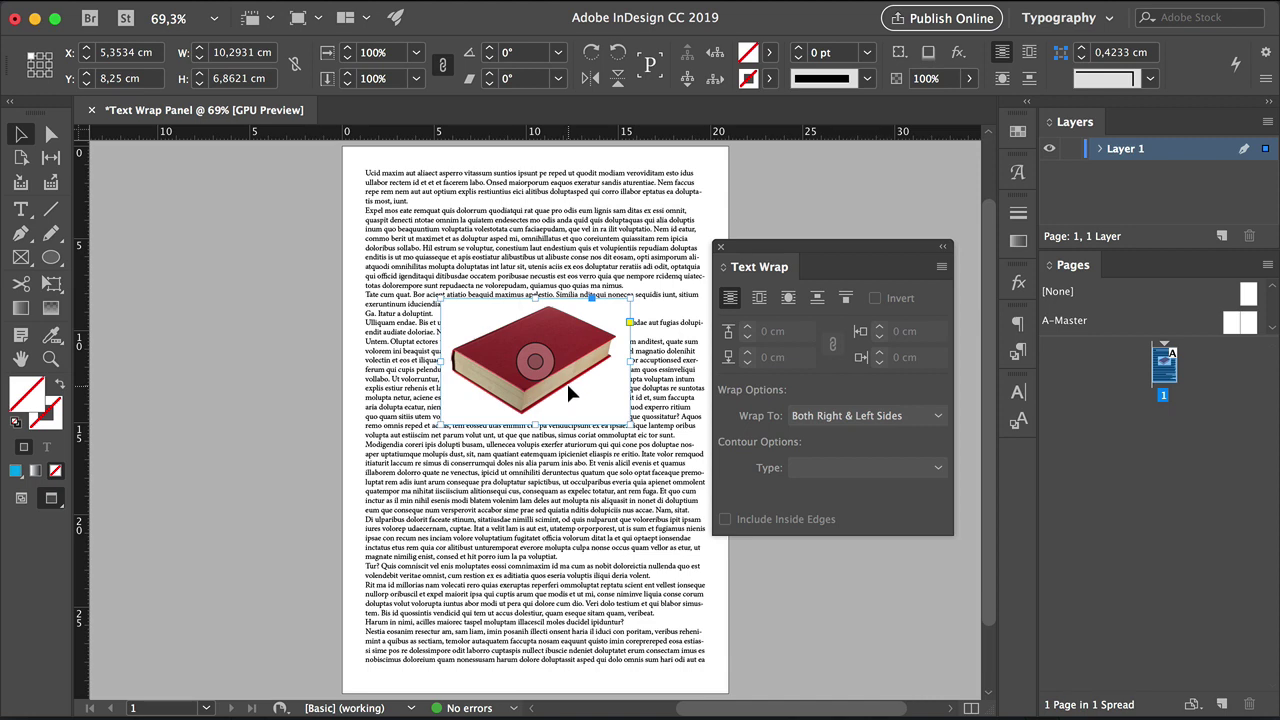
left_click(789, 297)
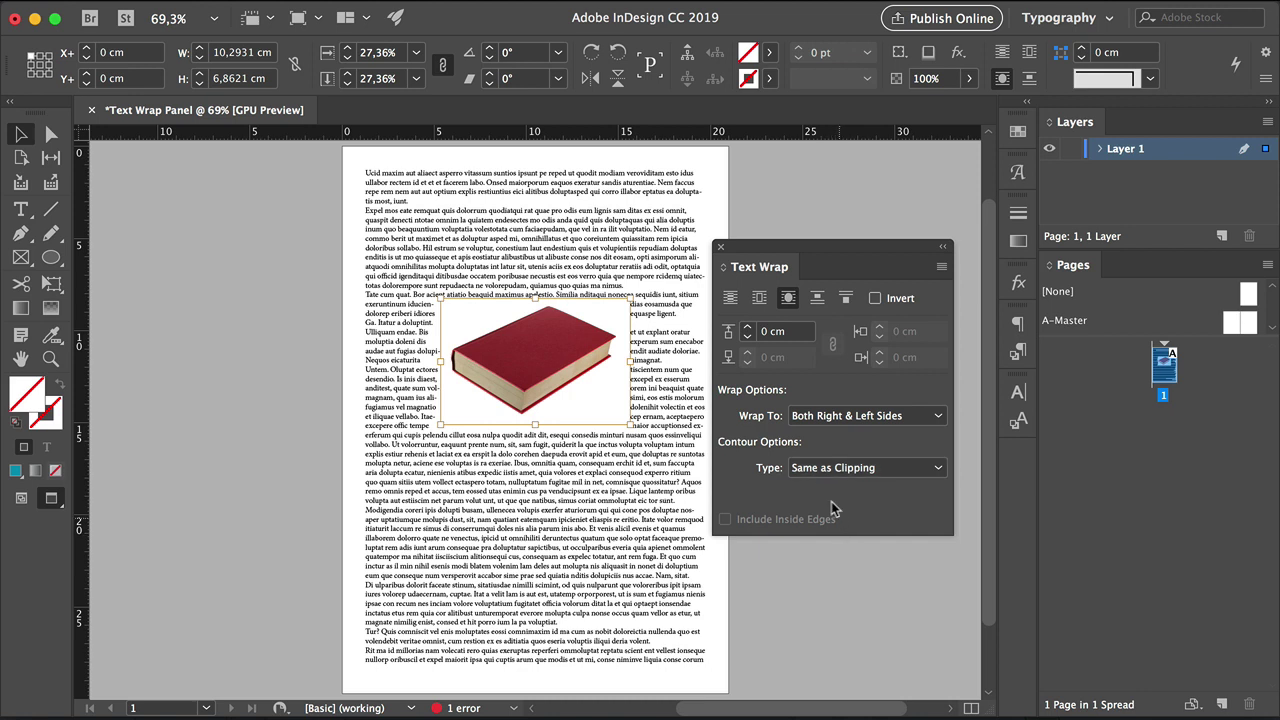
left_click(838, 467)
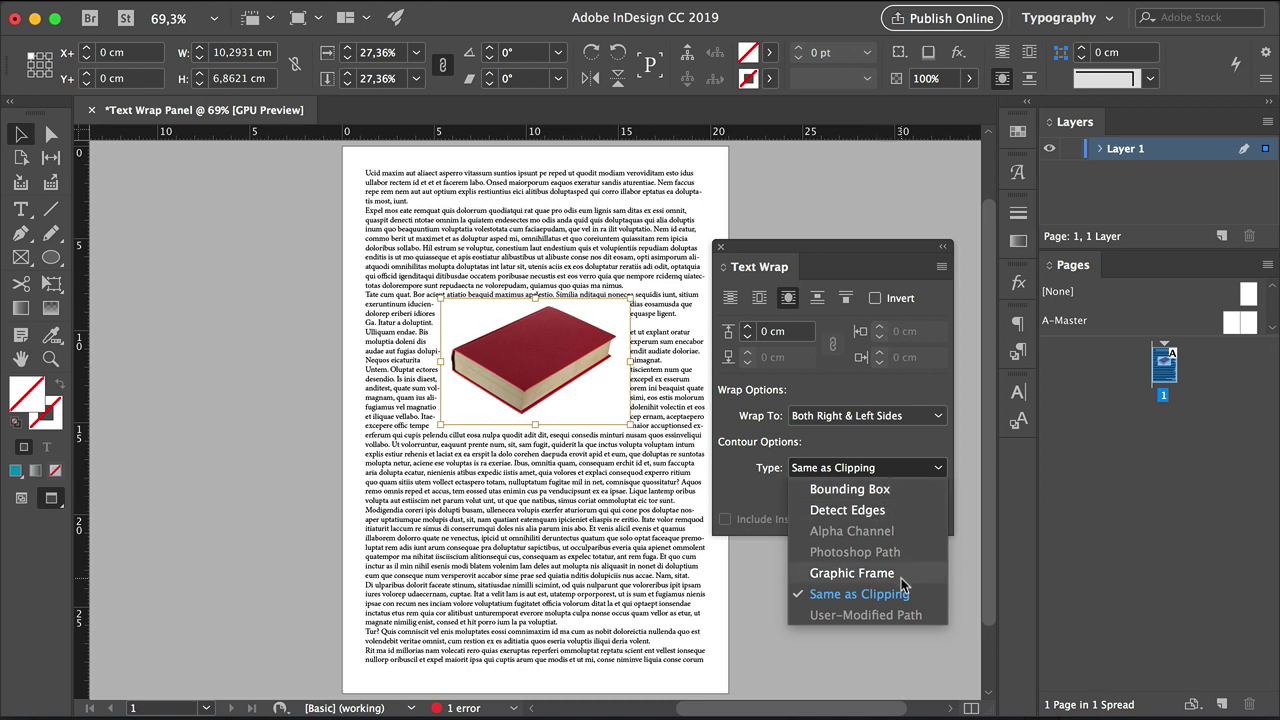
left_click(748, 496)
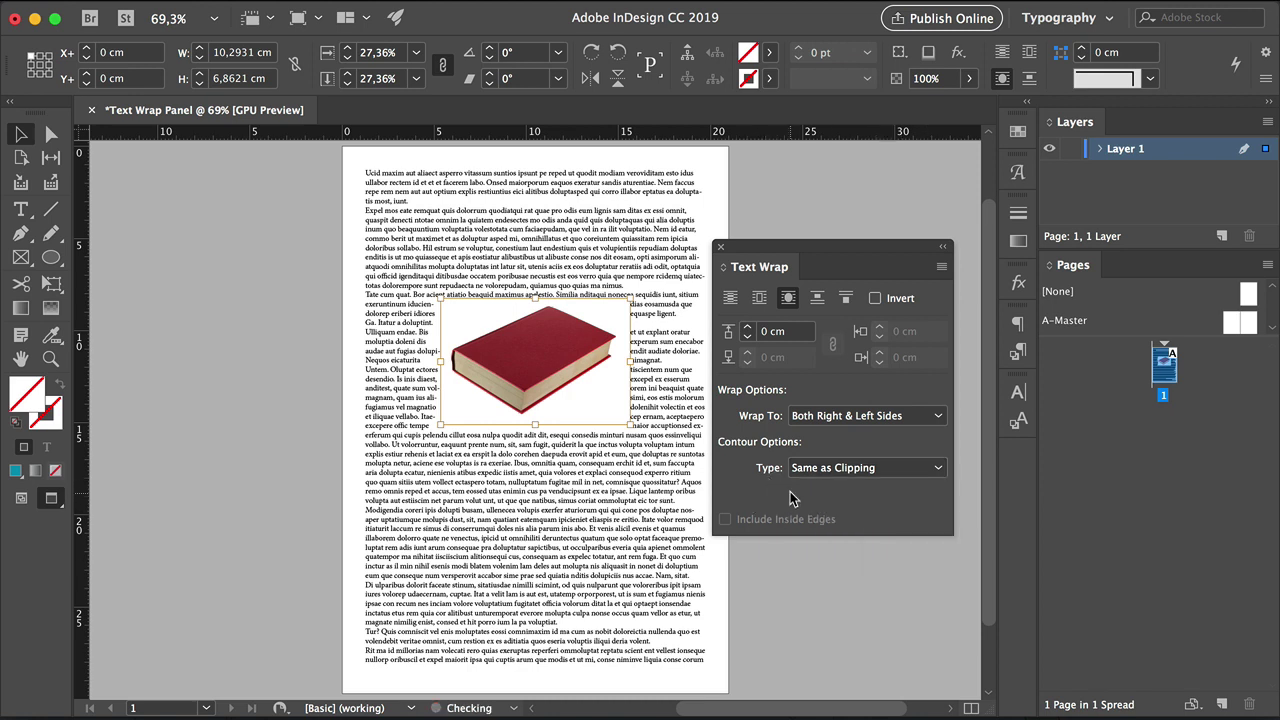
Give the book a Detect Edges clipping path with Preview on, so text hugs its outline.
left_click(360, 12)
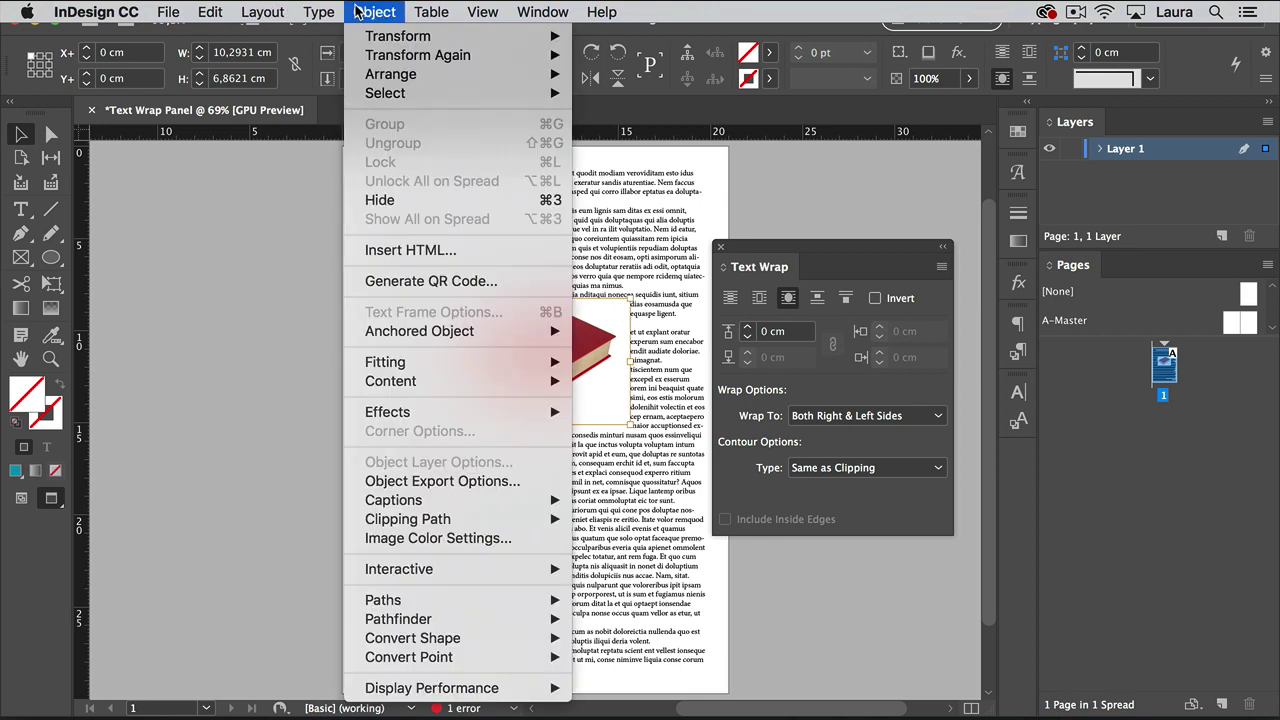
mouse_move(540, 522)
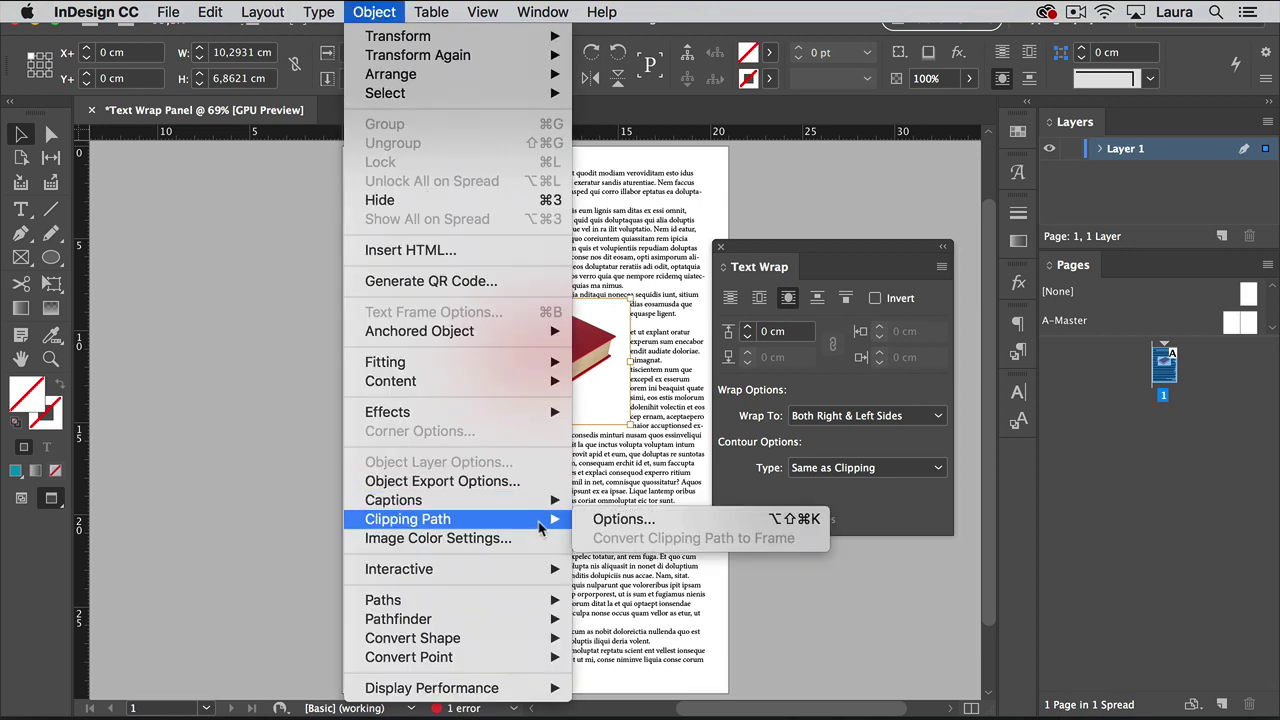
left_click(600, 521)
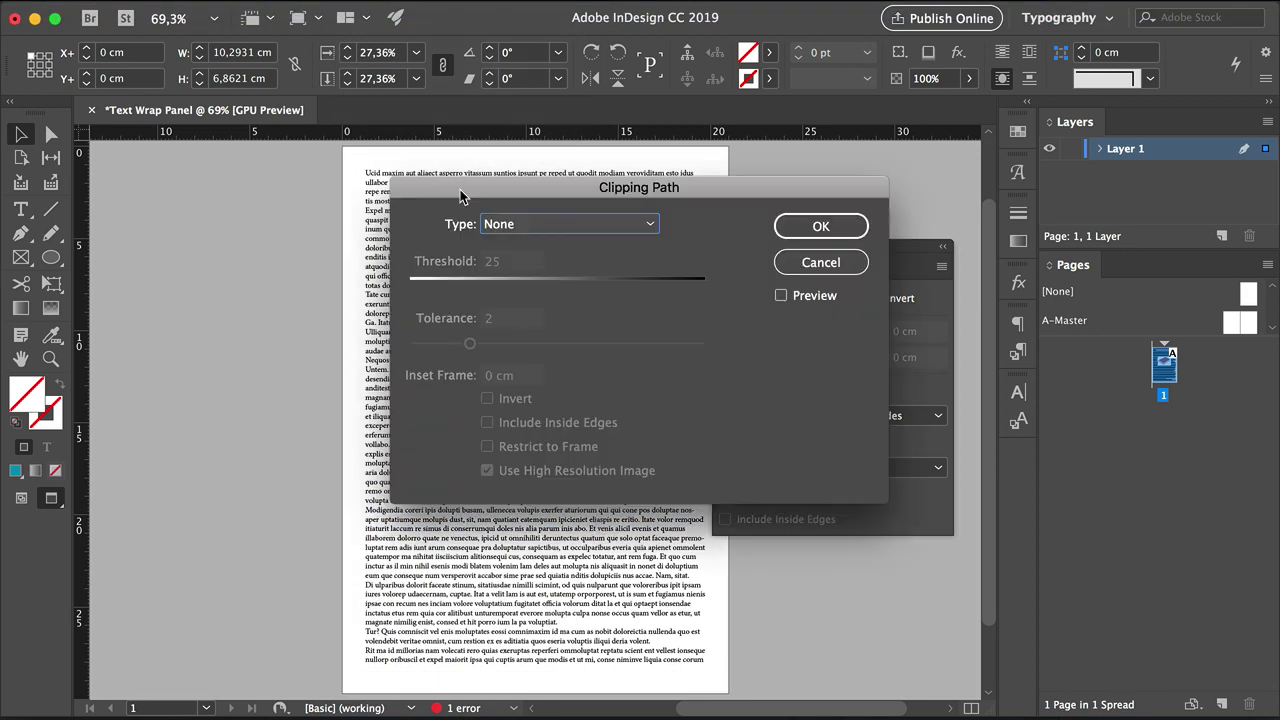
left_click_drag(460, 187, 744, 134)
left_click(800, 170)
left_click(812, 207)
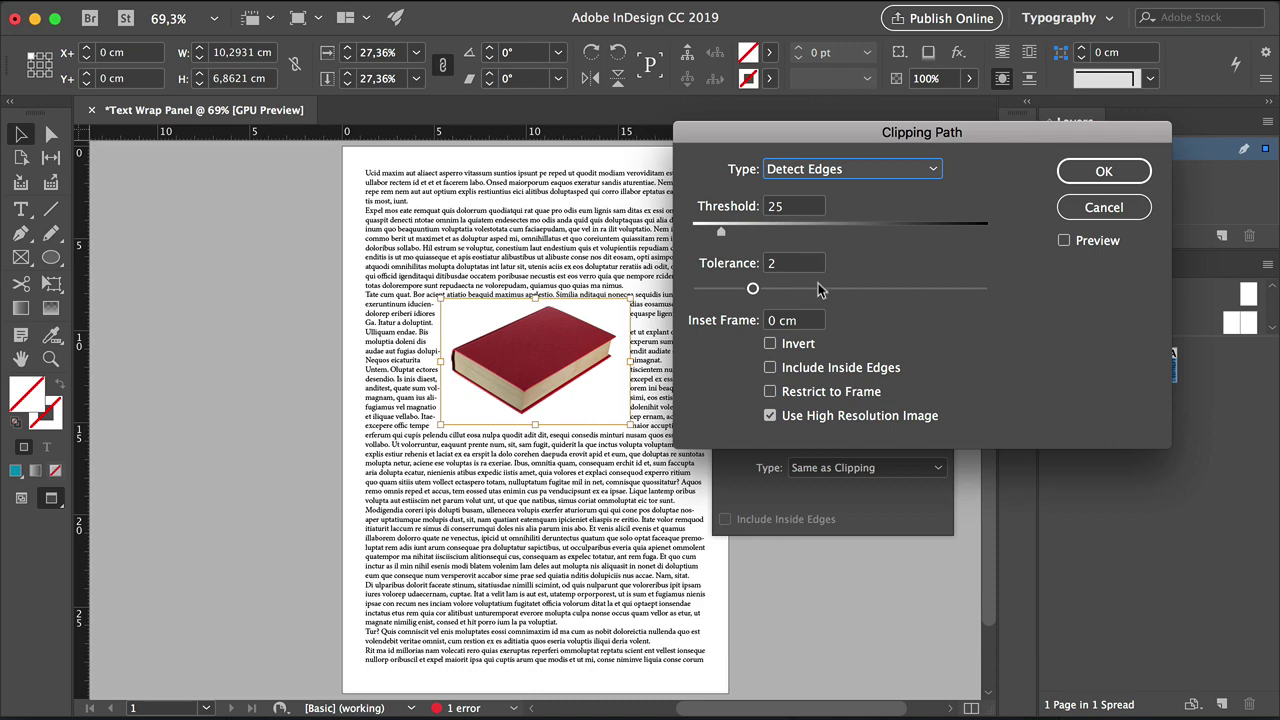
left_click(1089, 240)
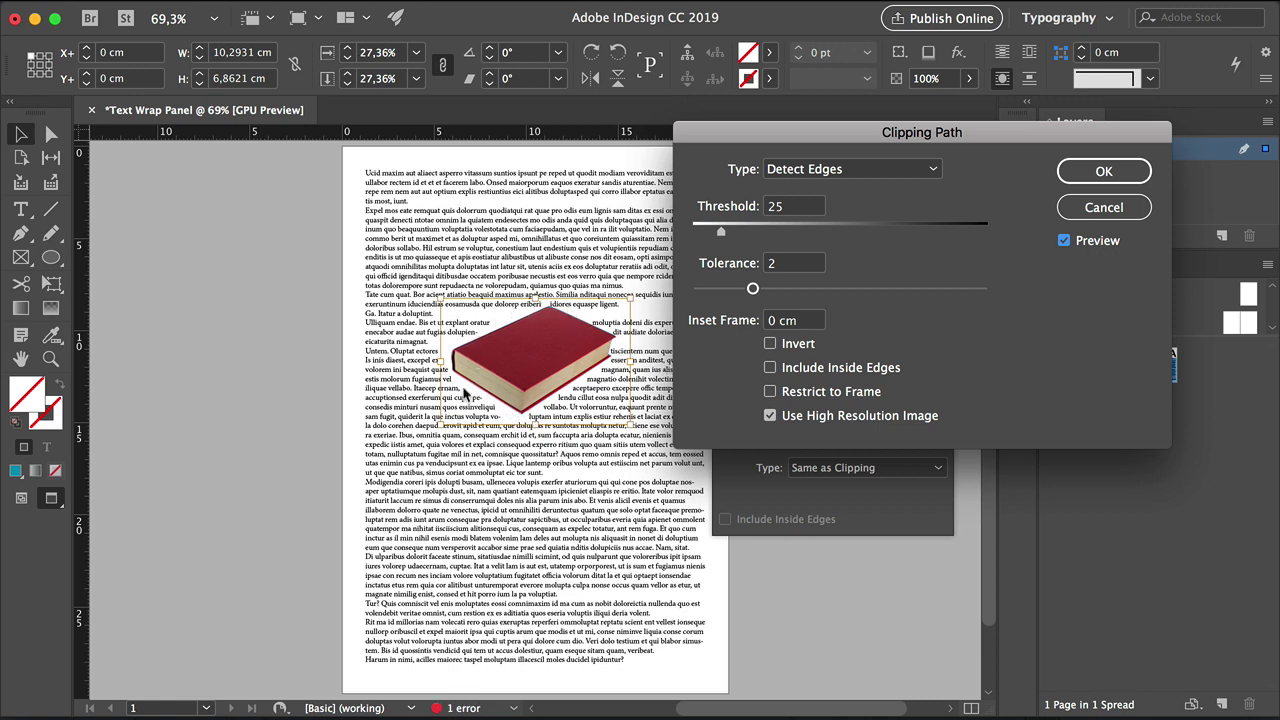
key("Return")
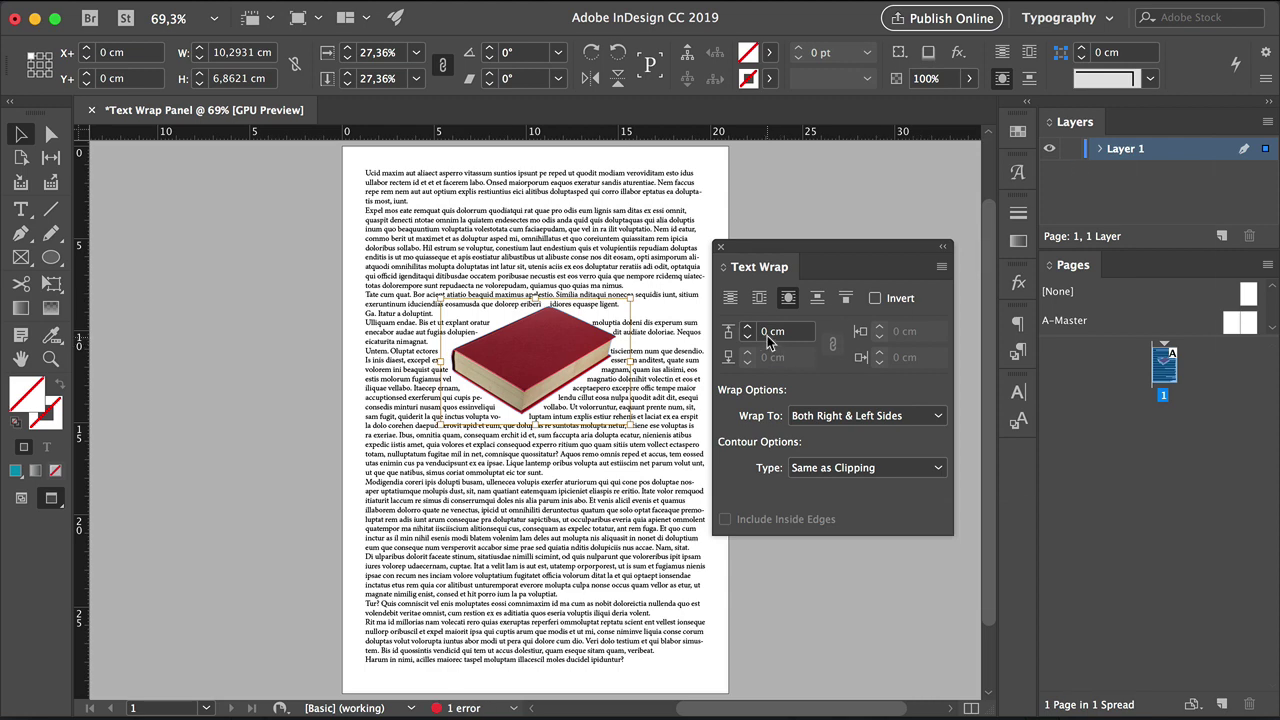
Set the book's wrap offset to 0.3 cm and delete the stray empty frame.
left_click(768, 334)
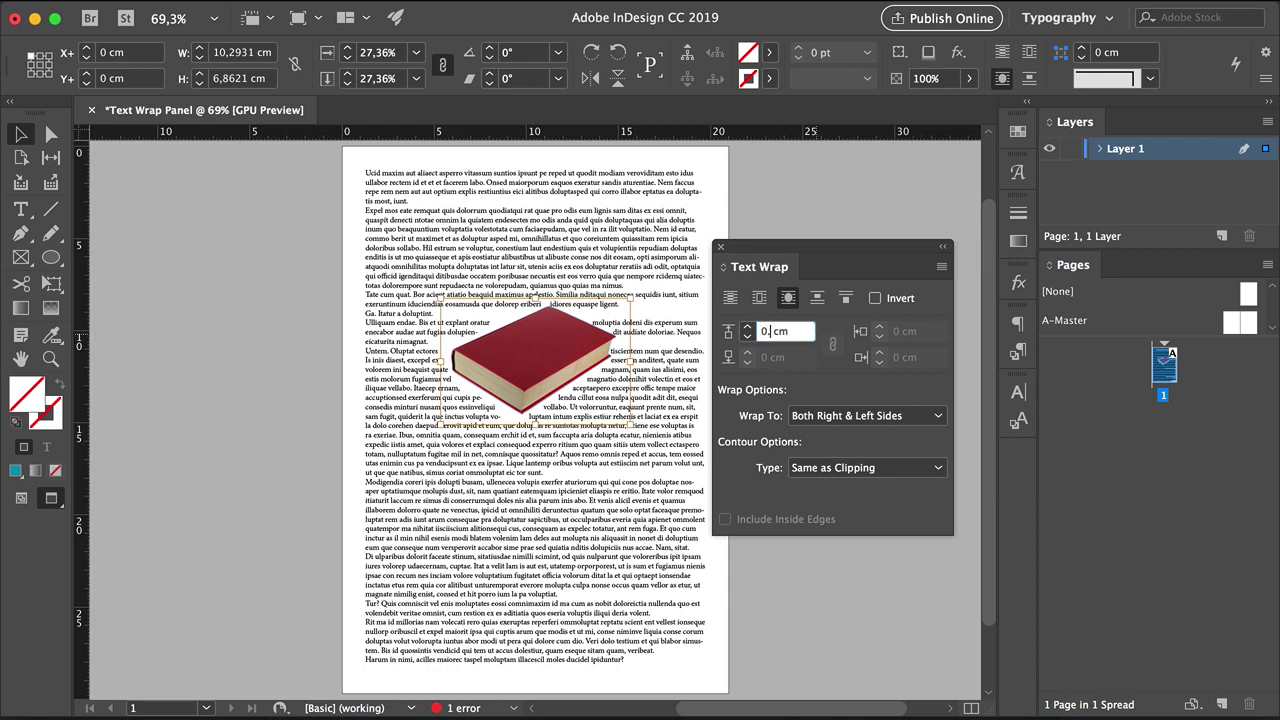
key("Return")
left_click(257, 410)
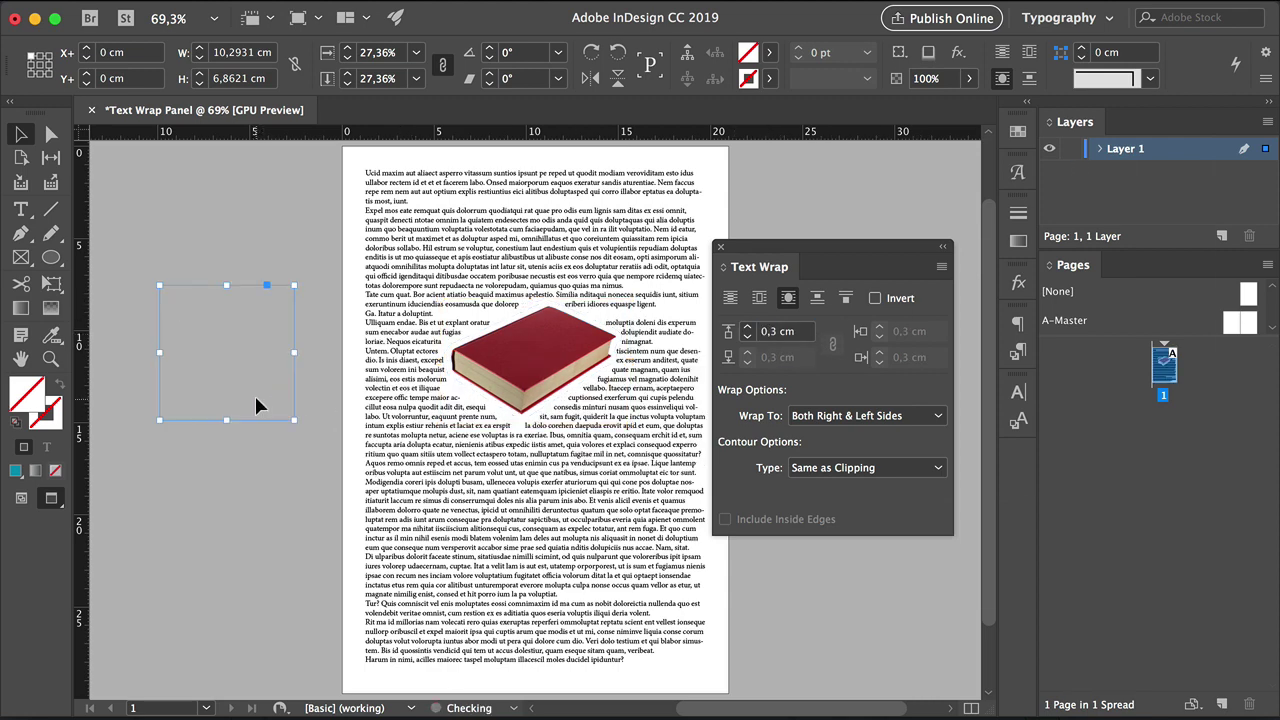
key("BackSpace")
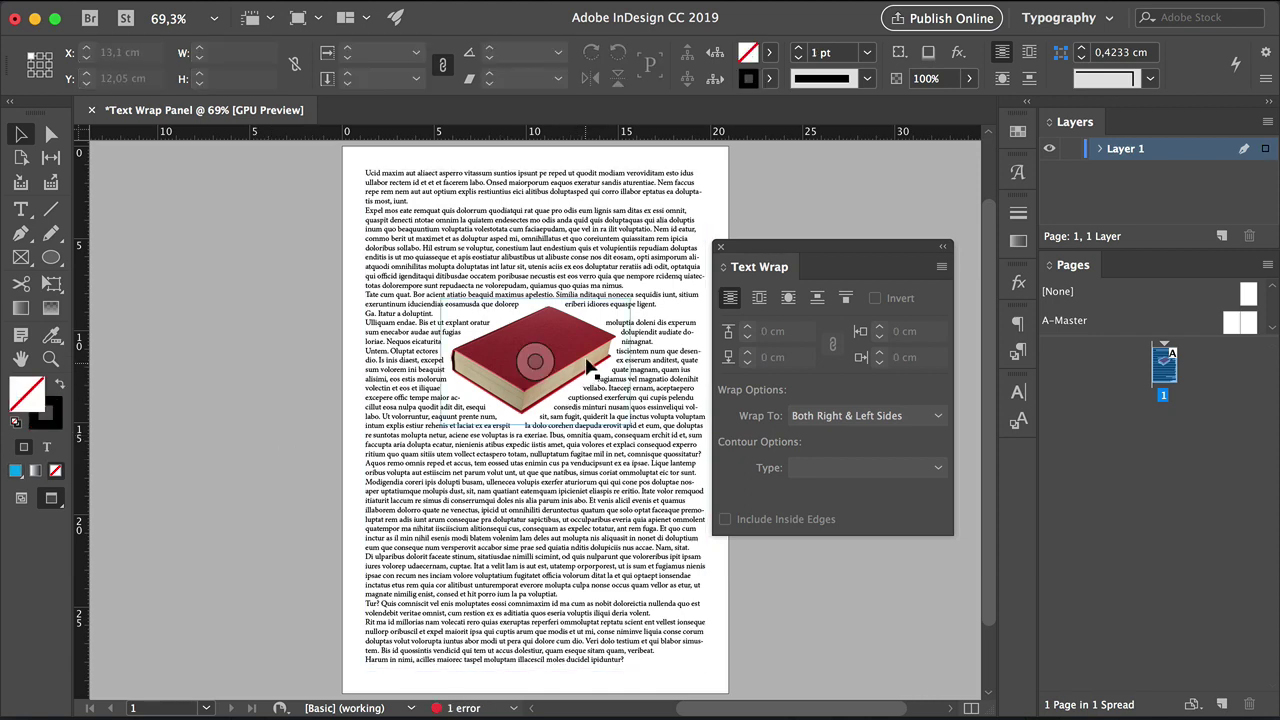
Set the text frame to 2 columns and position the book across the column gap.
left_click_drag(586, 362, 646, 600)
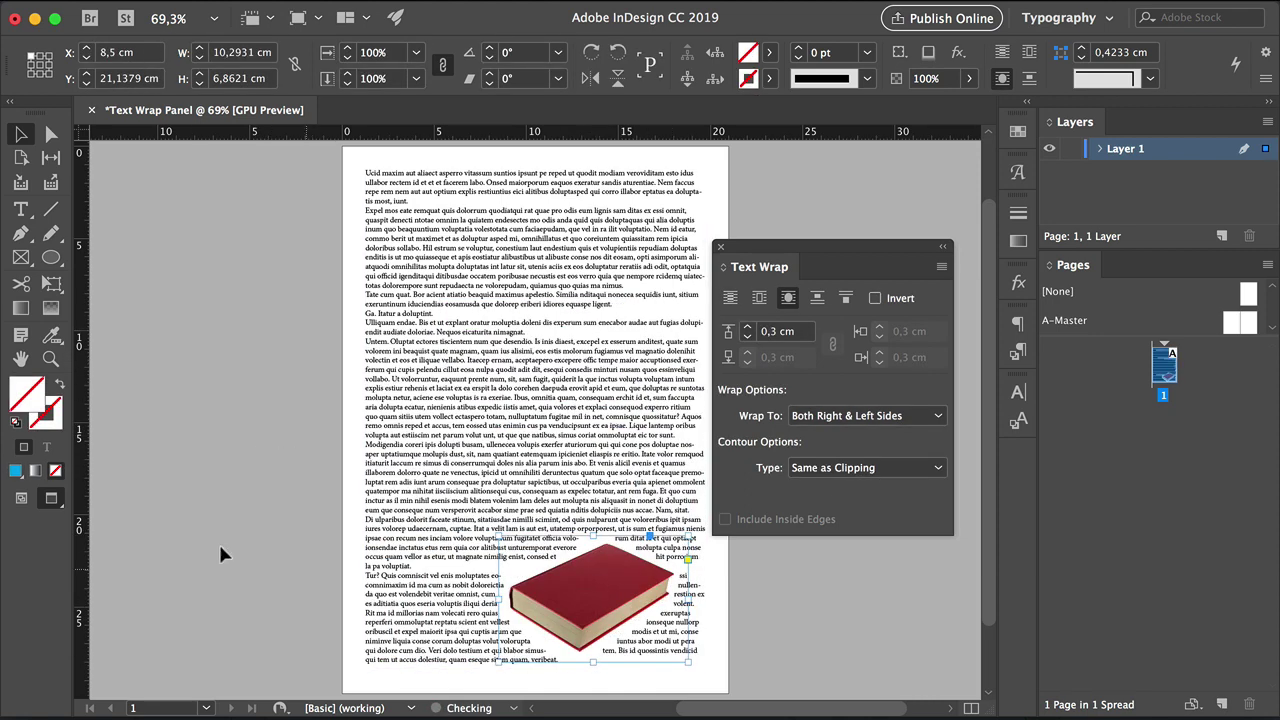
left_click(600, 409)
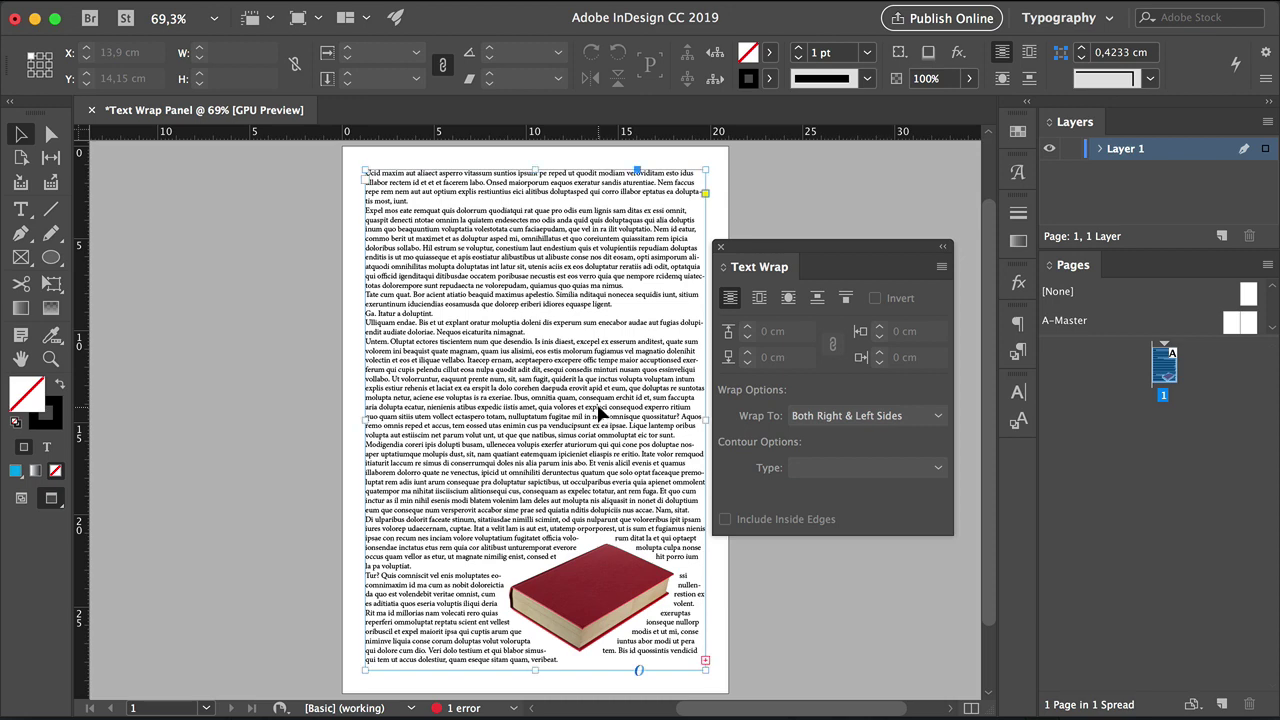
key("super+b")
type("2")
left_click(912, 571)
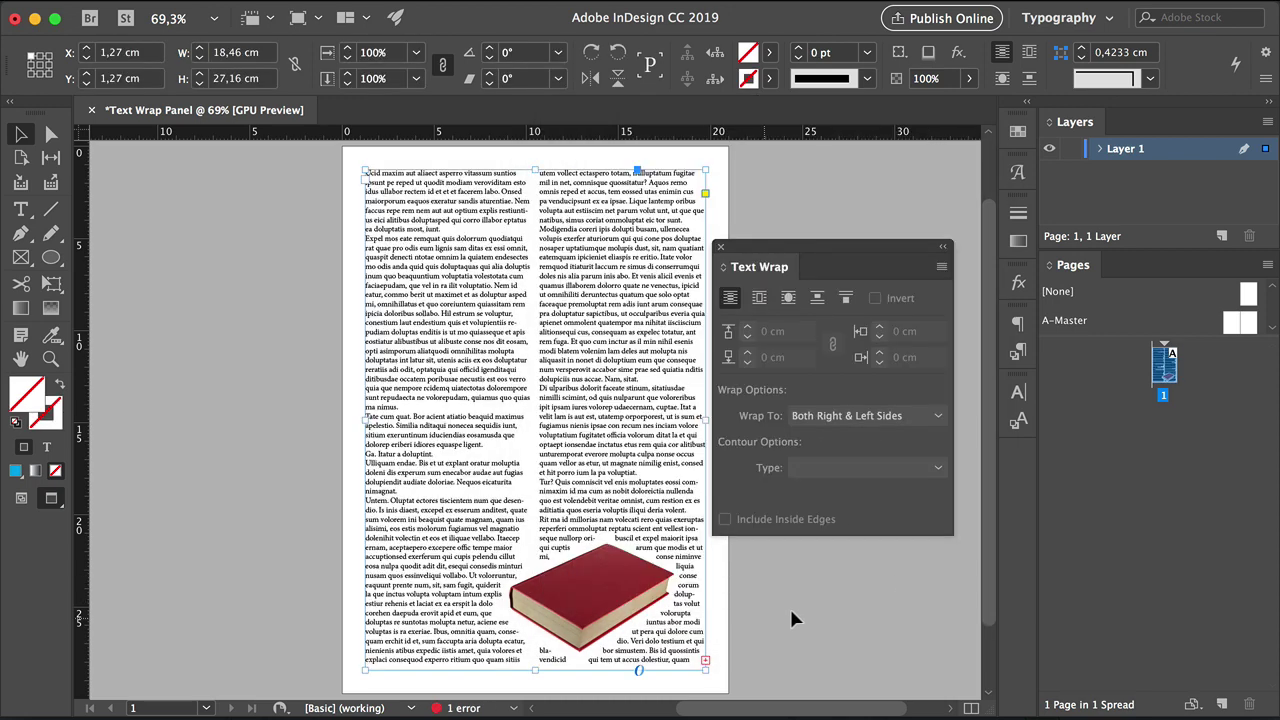
left_click_drag(608, 580, 573, 470)
left_click(170, 463)
left_click(20, 209)
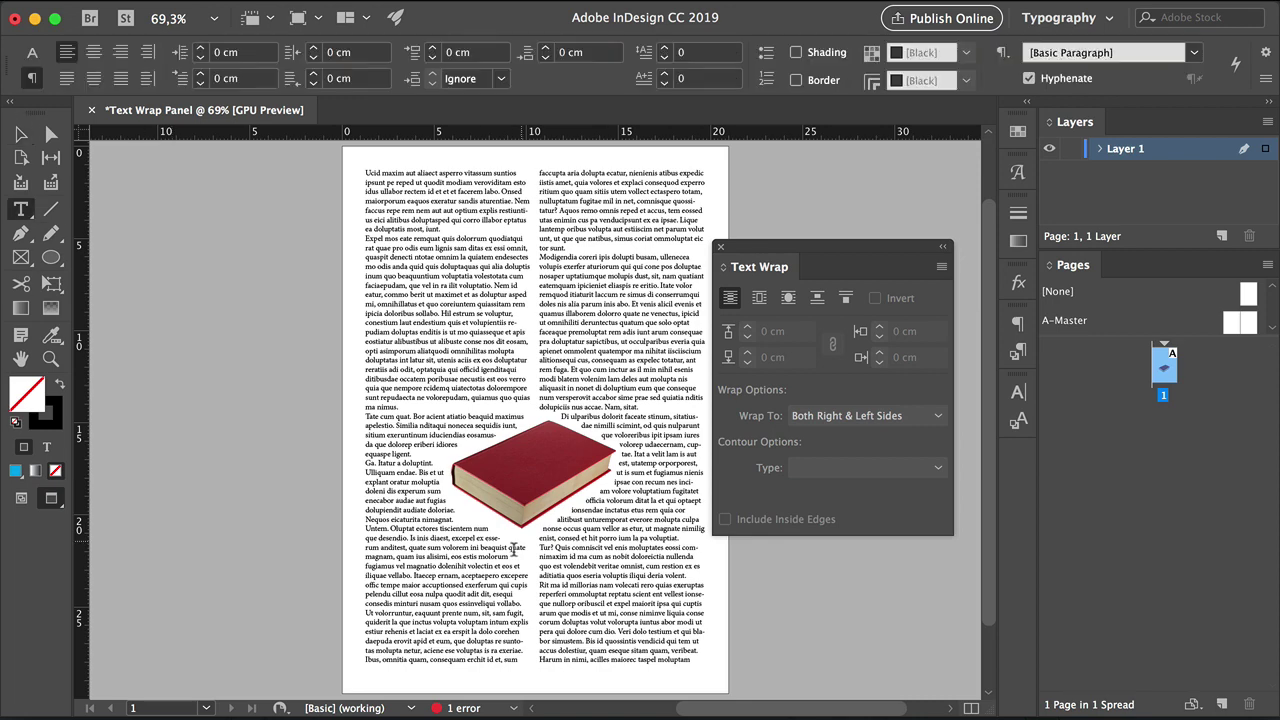
left_click_drag(306, 527, 566, 588)
right_click(340, 548)
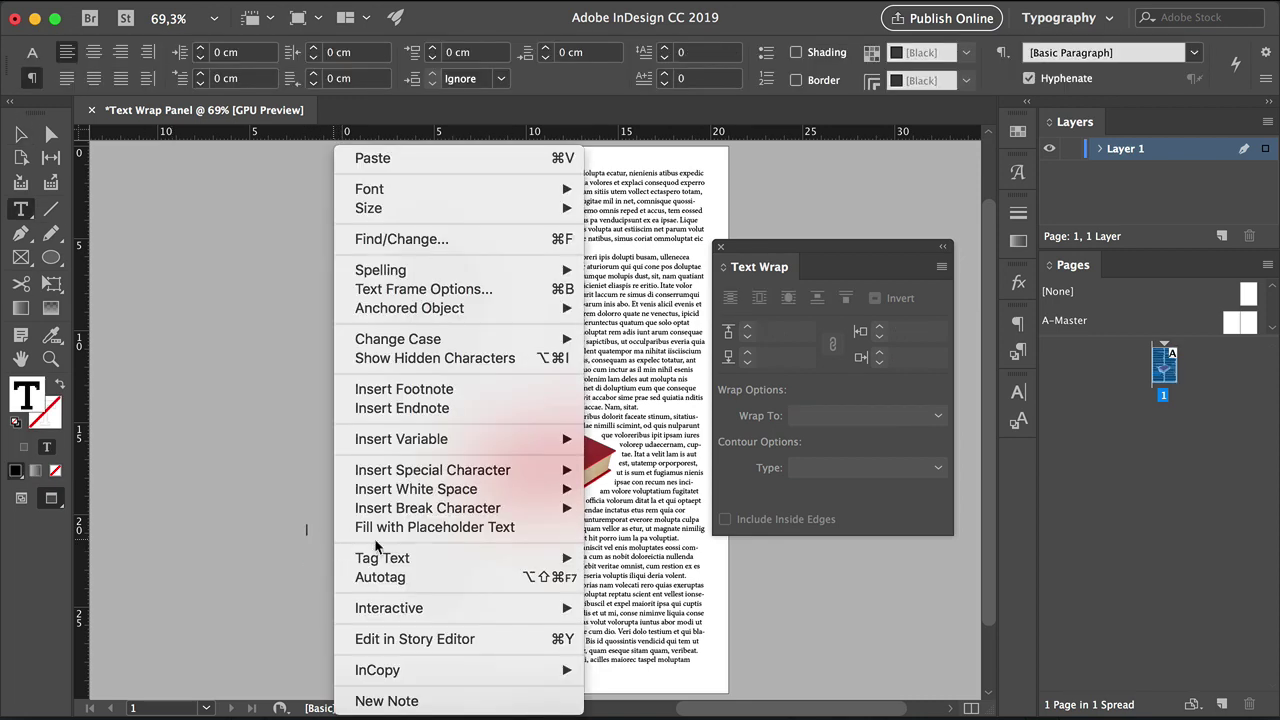
left_click(435, 527)
key("Escape")
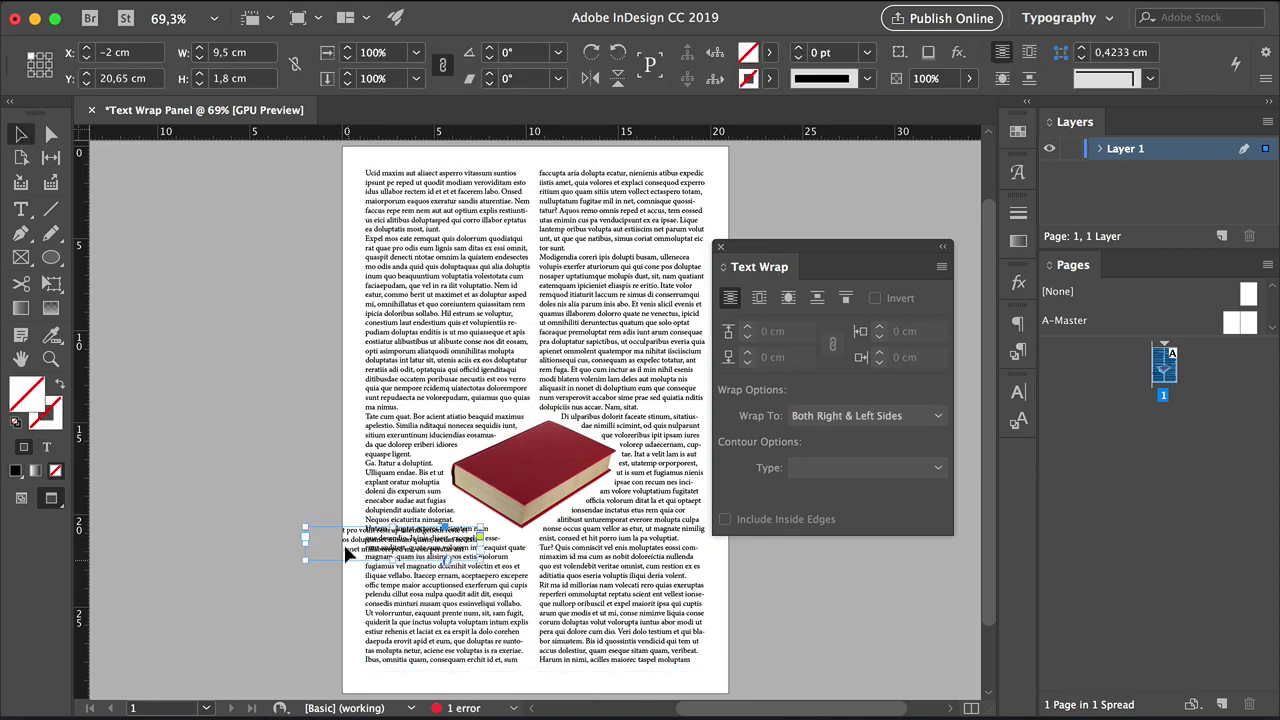
left_click_drag(460, 556, 479, 560)
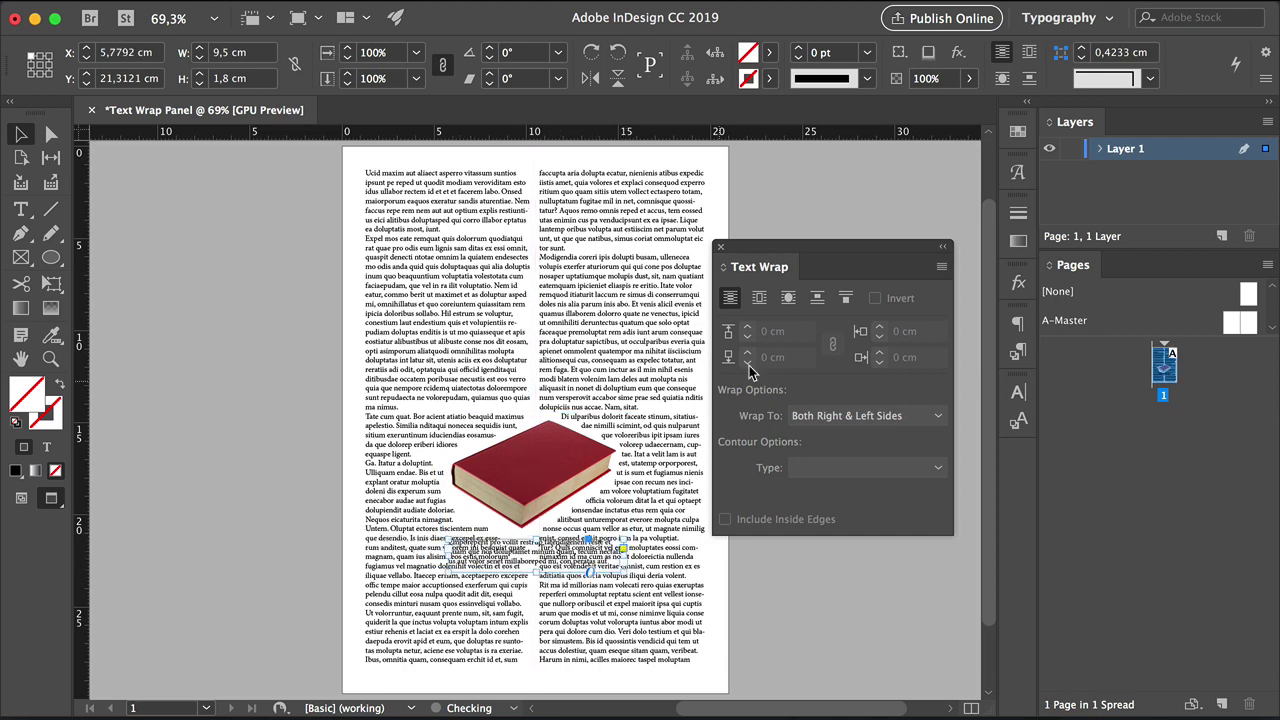
left_click(759, 297)
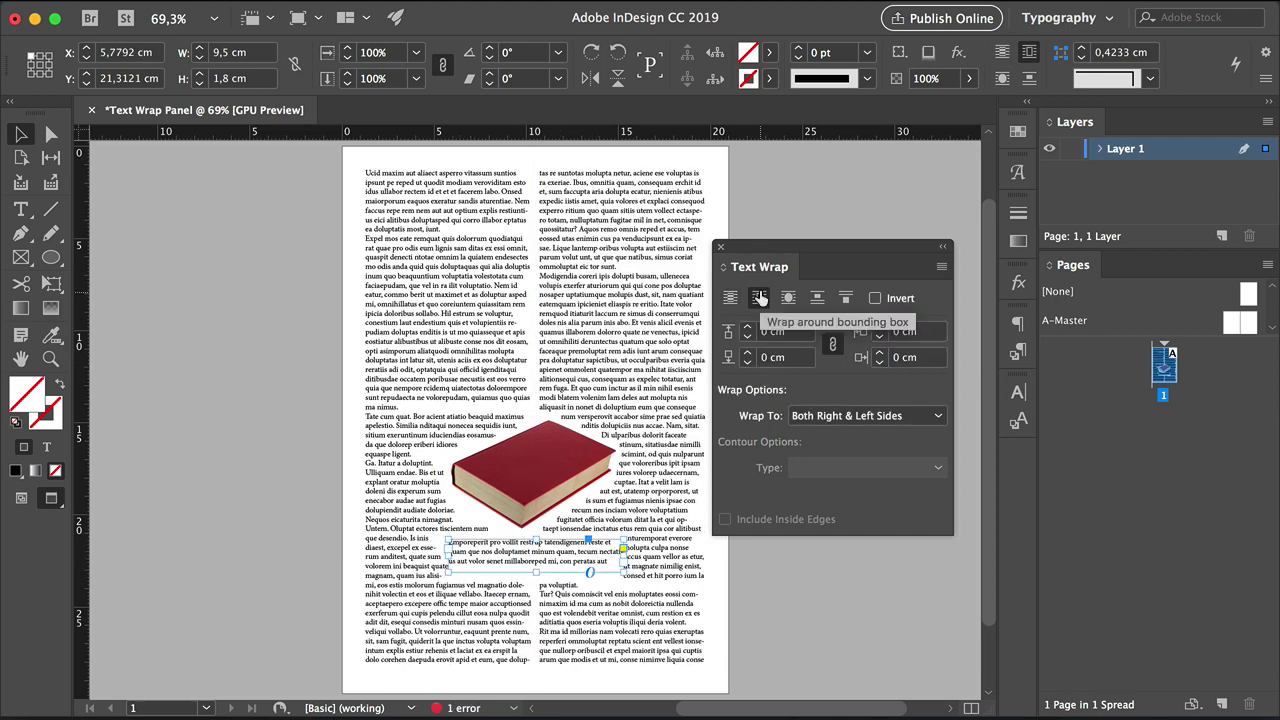
double_click(528, 557)
key("ctrl+a")
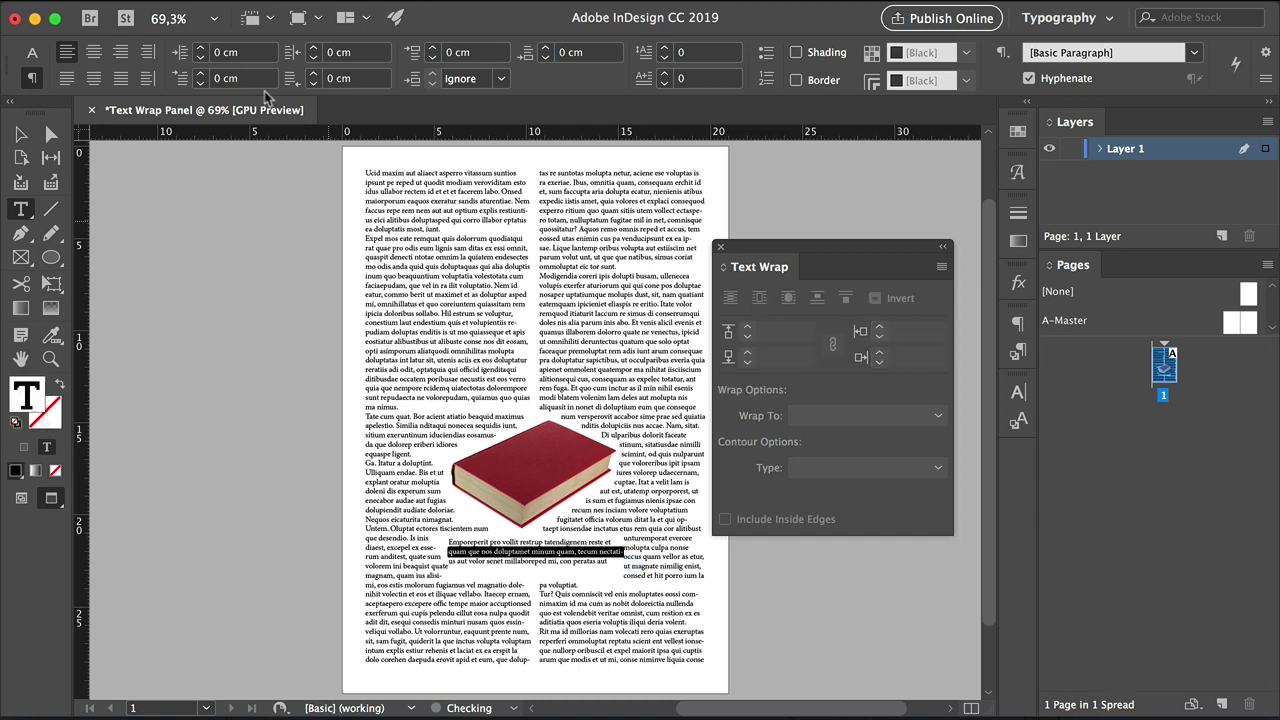
left_click(31, 50)
left_click(205, 78)
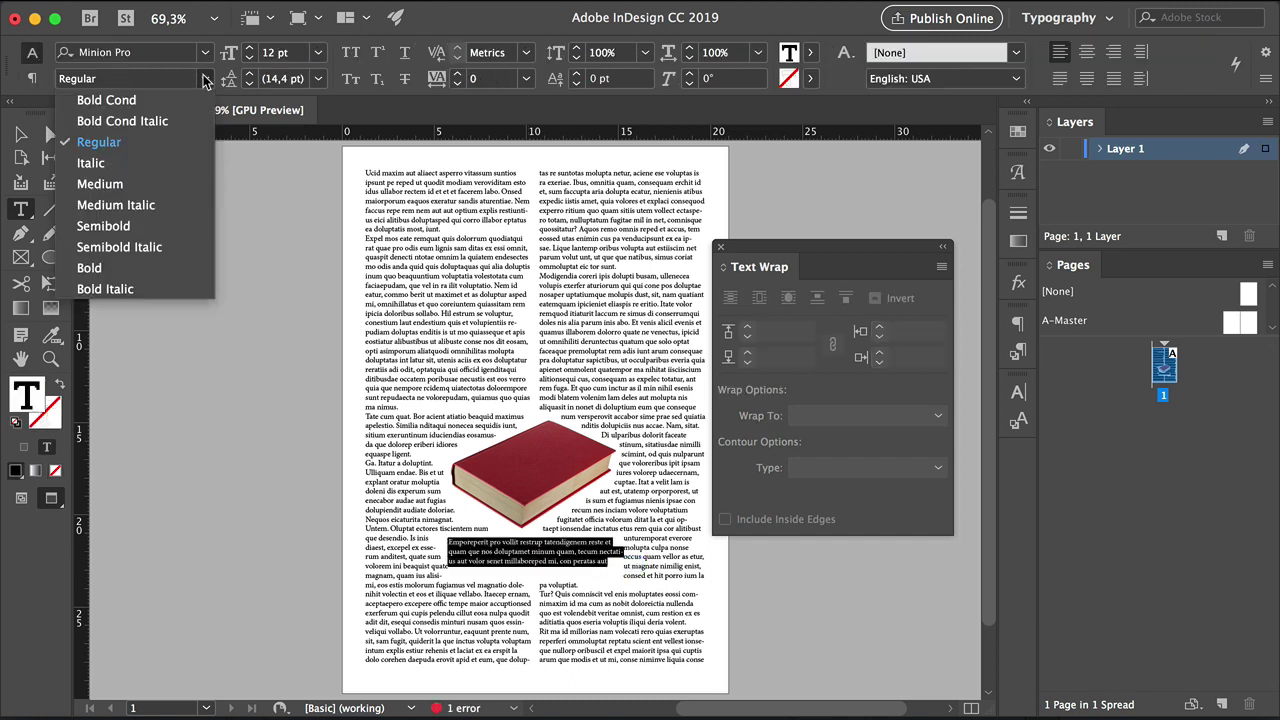
left_click(100, 226)
key("Escape")
left_click(211, 343)
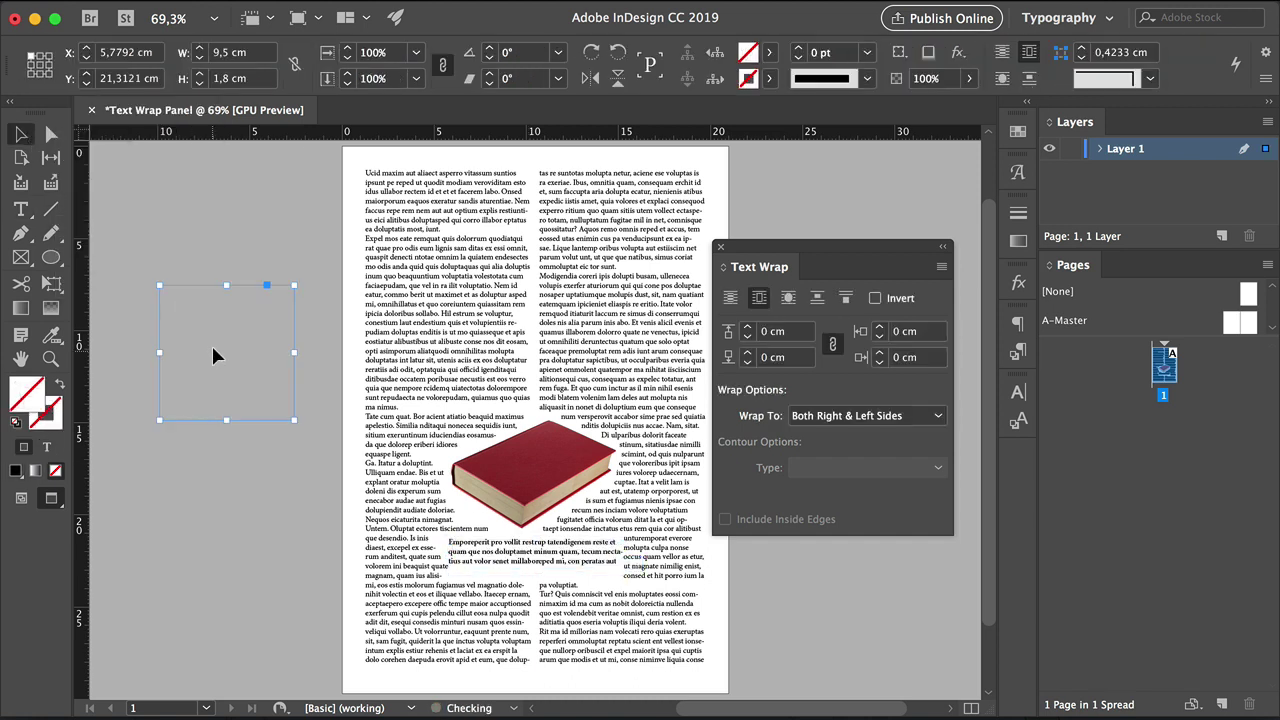
left_click(560, 566)
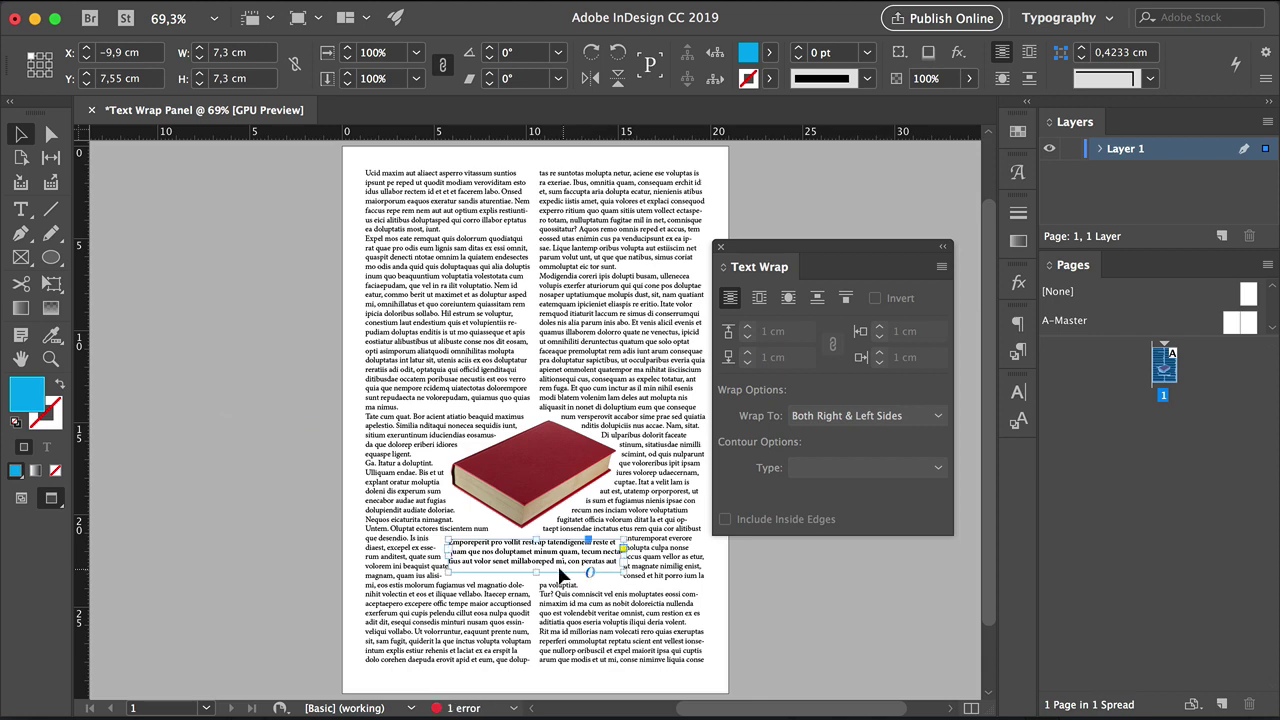
left_click_drag(533, 572, 533, 565)
left_click(222, 529)
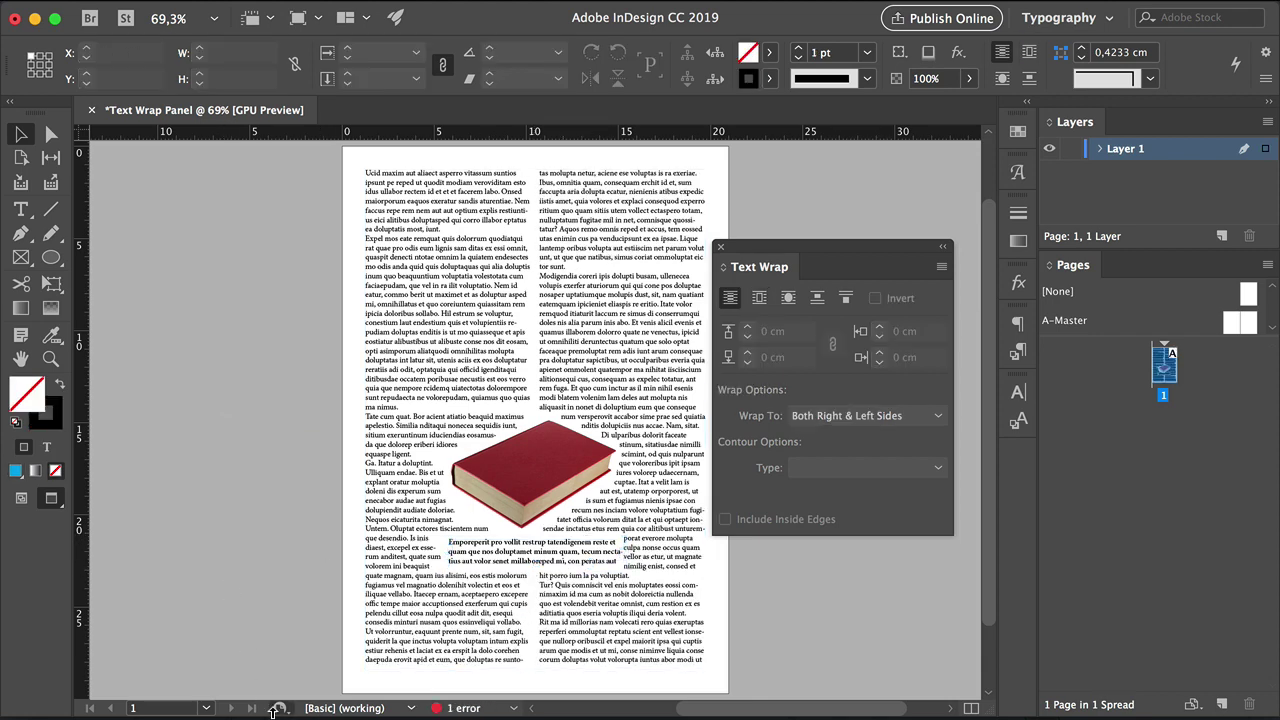
left_click(543, 566)
left_click_drag(543, 566, 622, 556)
left_click(780, 620)
left_click(568, 545)
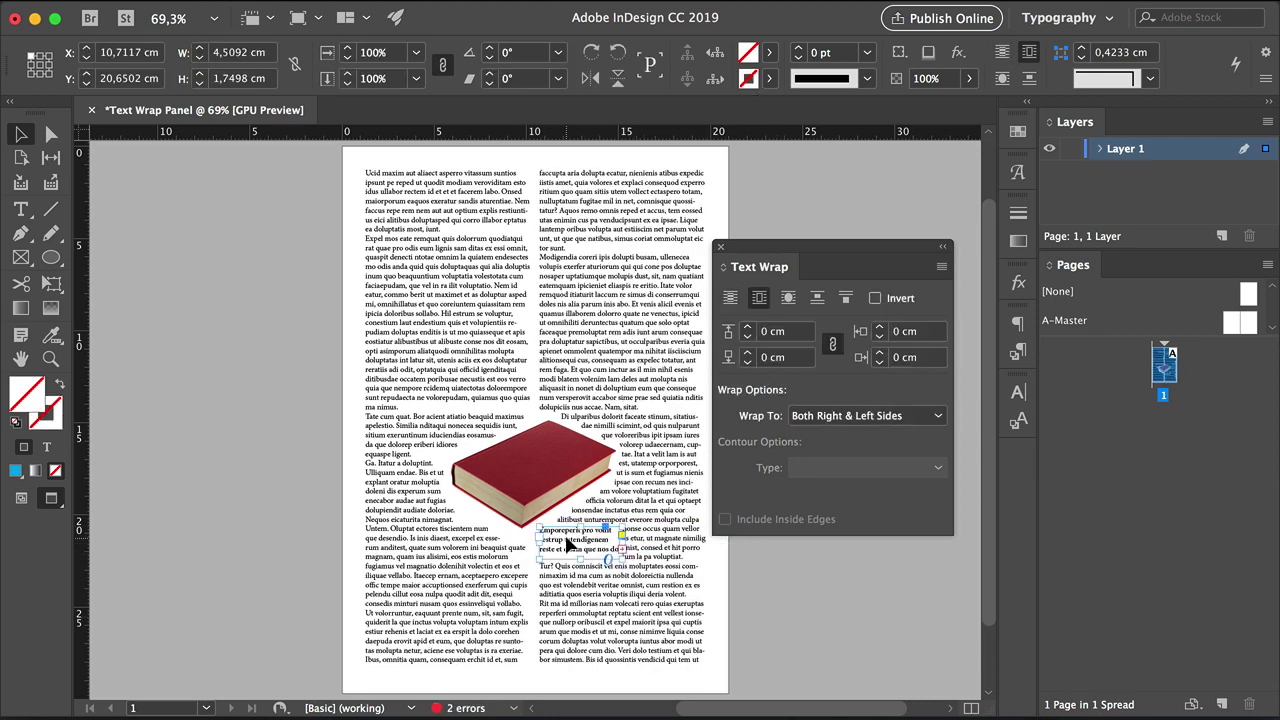
key("Delete")
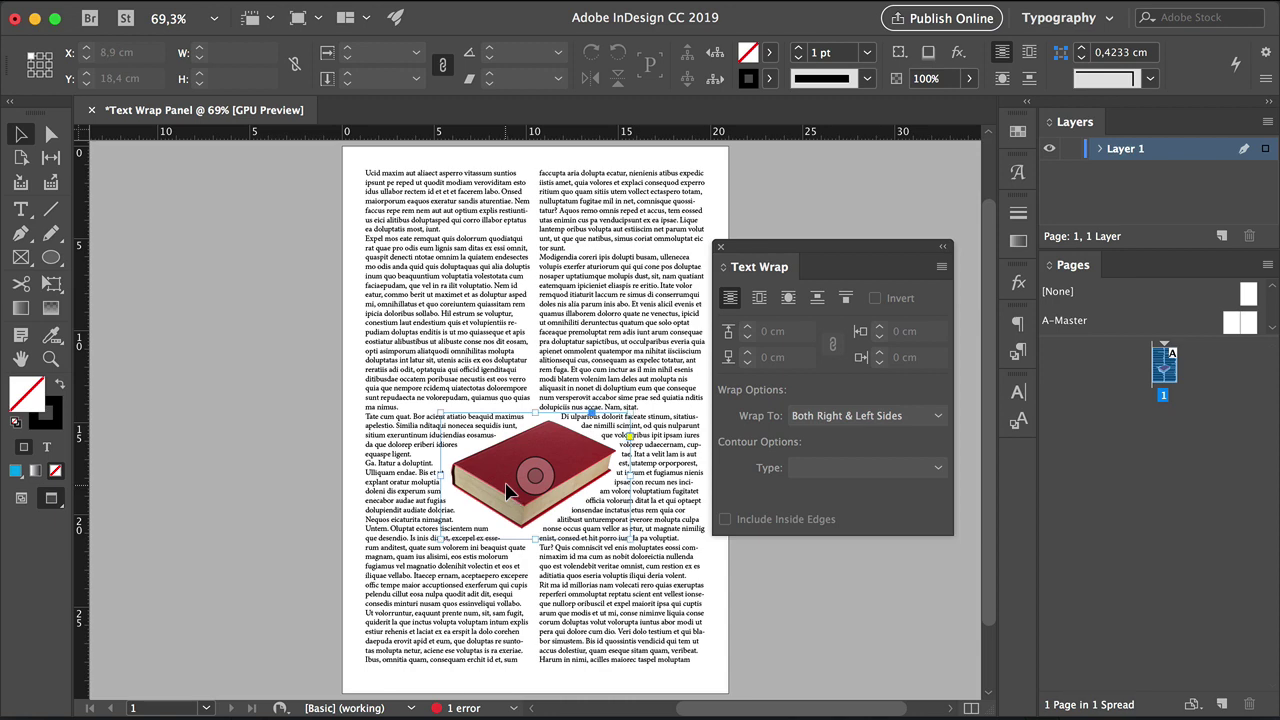
Move the book higher and set the body text frame to 1 column.
left_click_drag(522, 512, 555, 455)
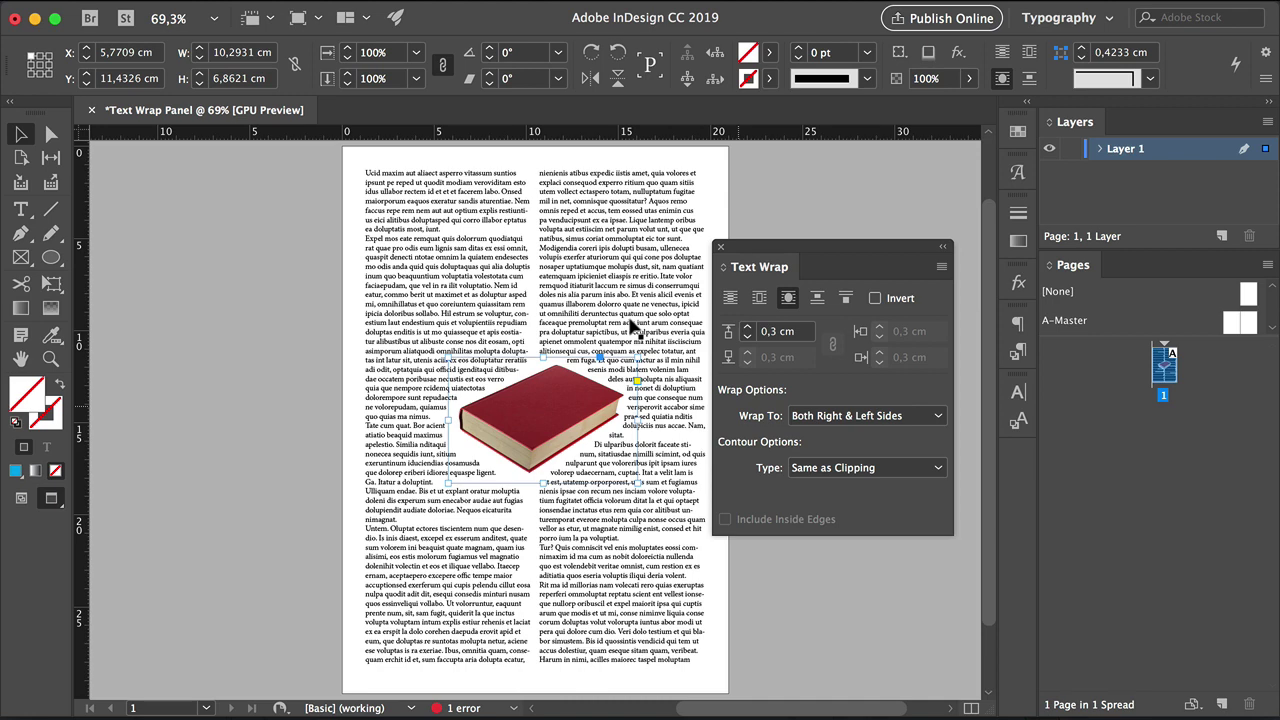
left_click(614, 286)
key("super+b")
type("1")
key("Return")
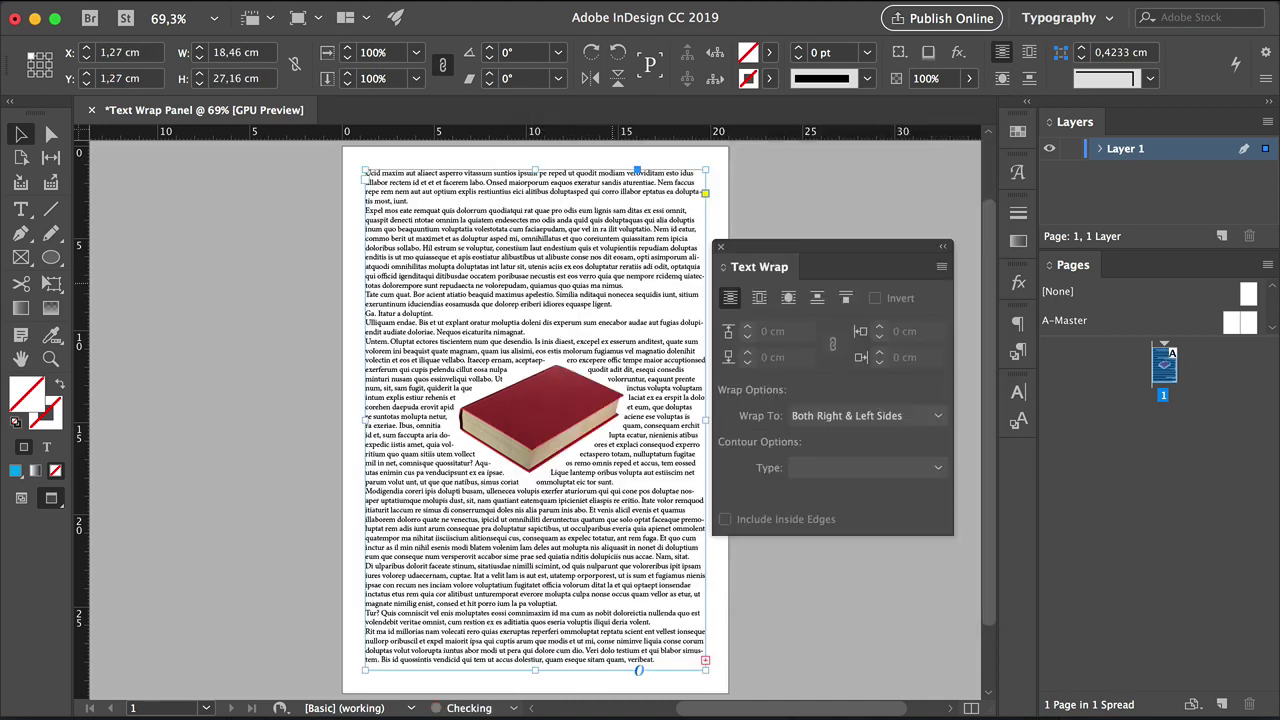
Set the book's text wrap to Left Side and preview it.
left_click(545, 410)
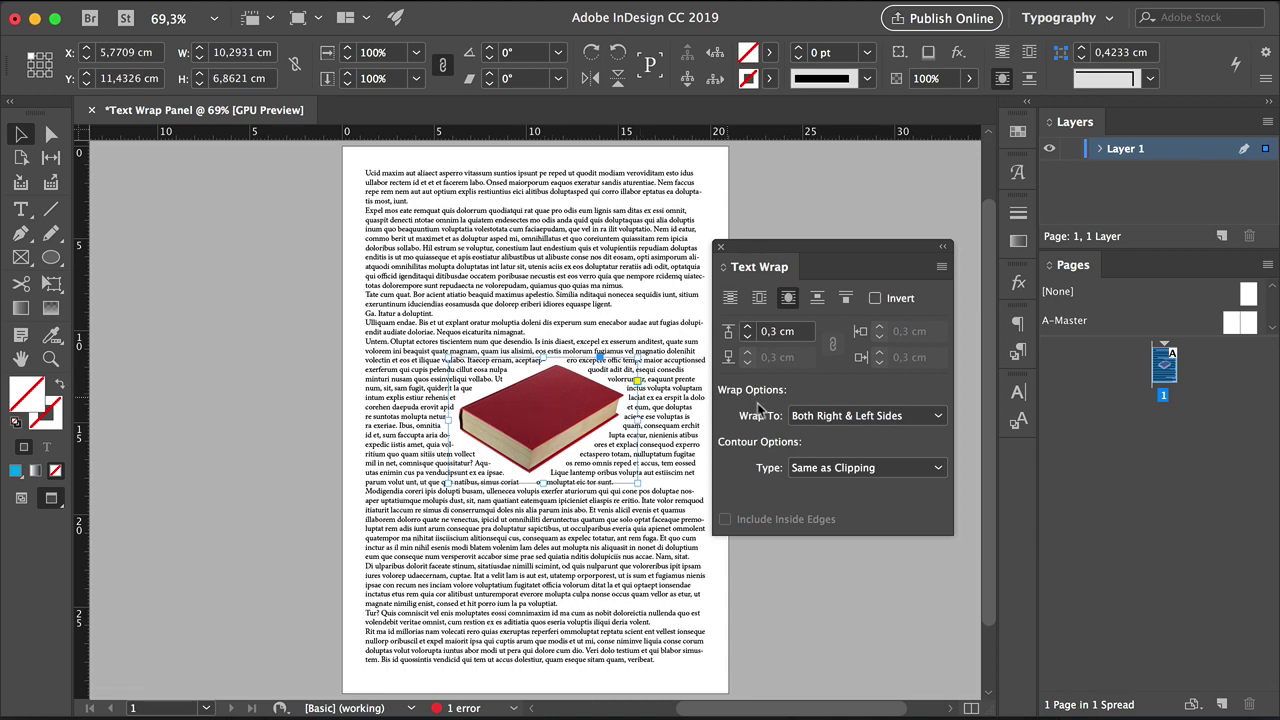
left_click(828, 418)
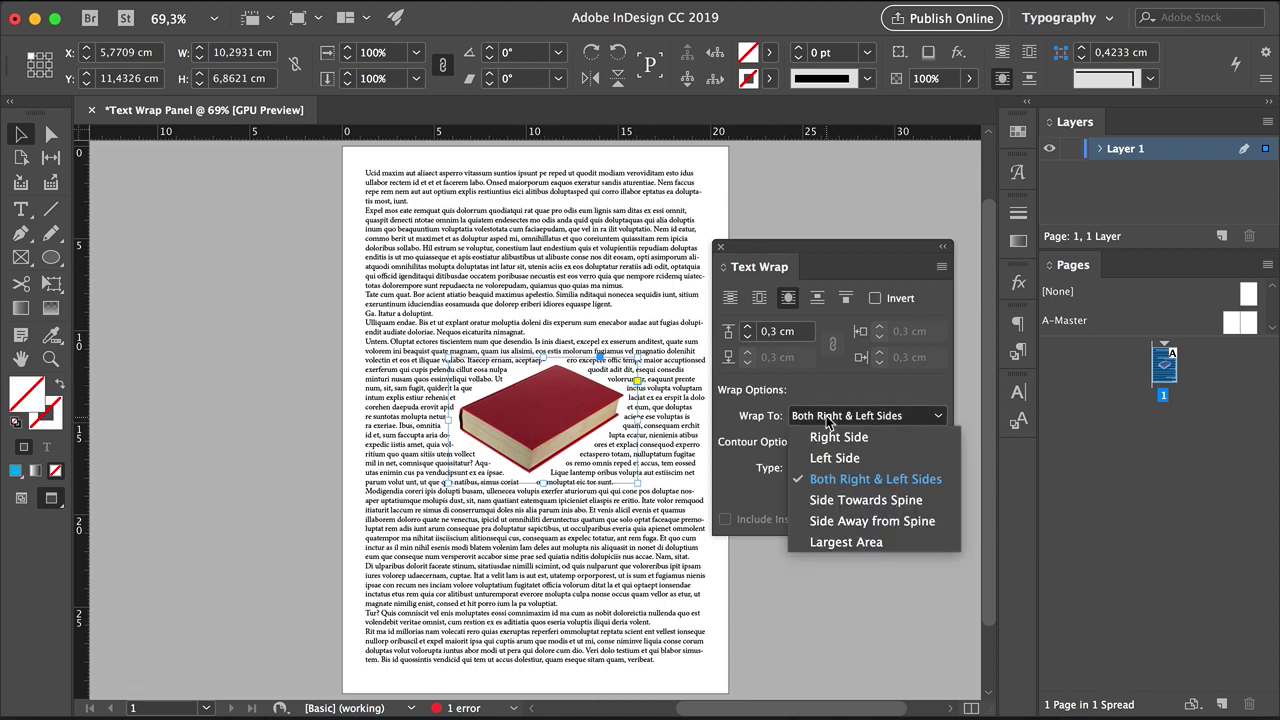
left_click(834, 458)
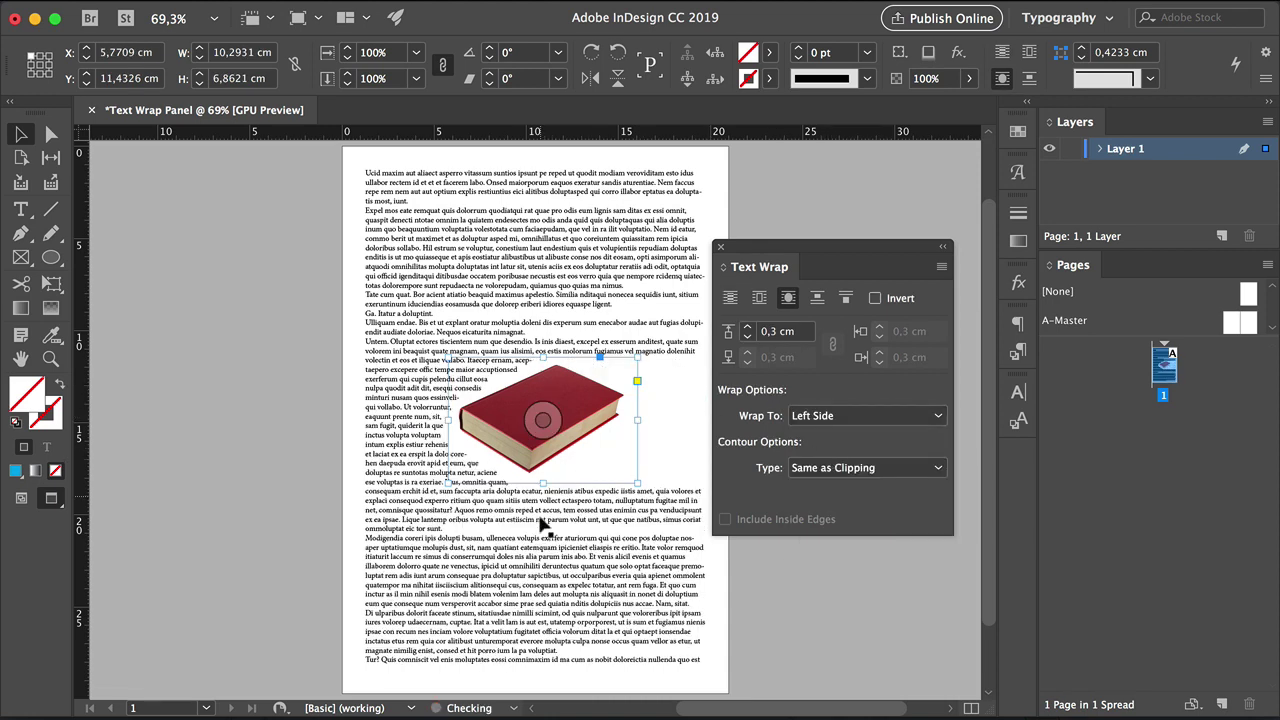
left_click(798, 622)
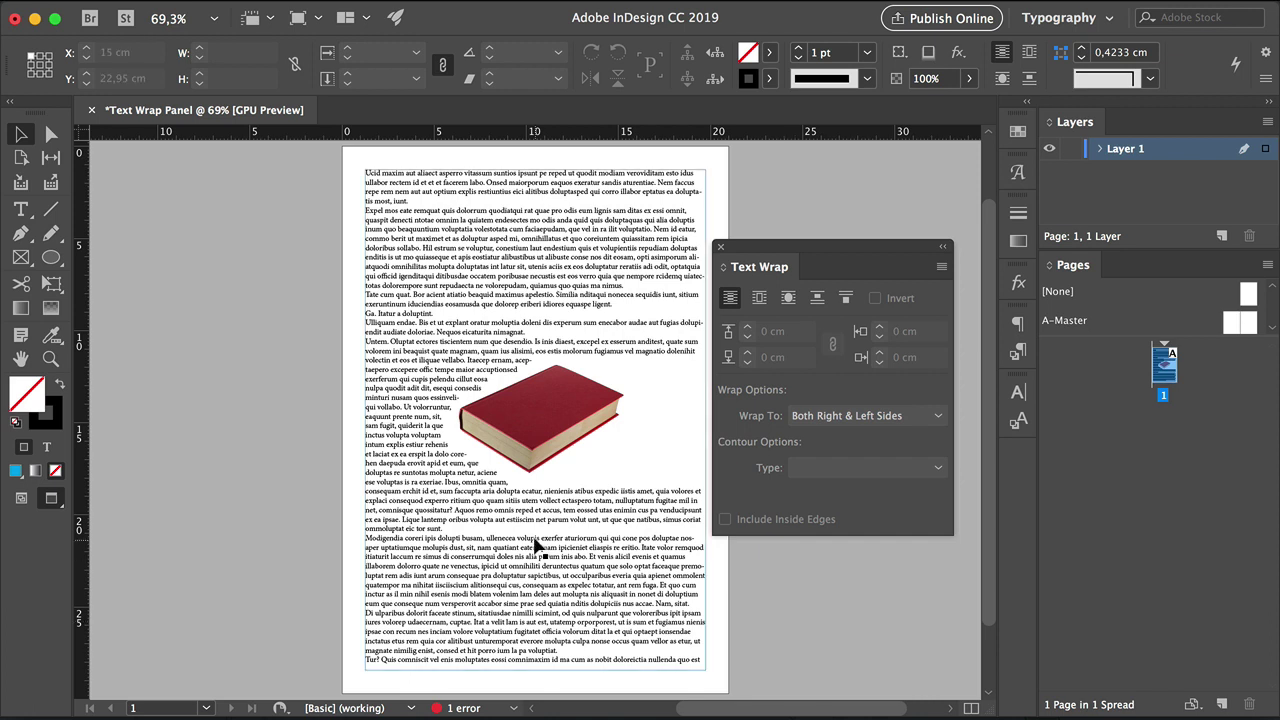
Change the book's Wrap To setting to Right Side and preview it.
left_click(596, 407)
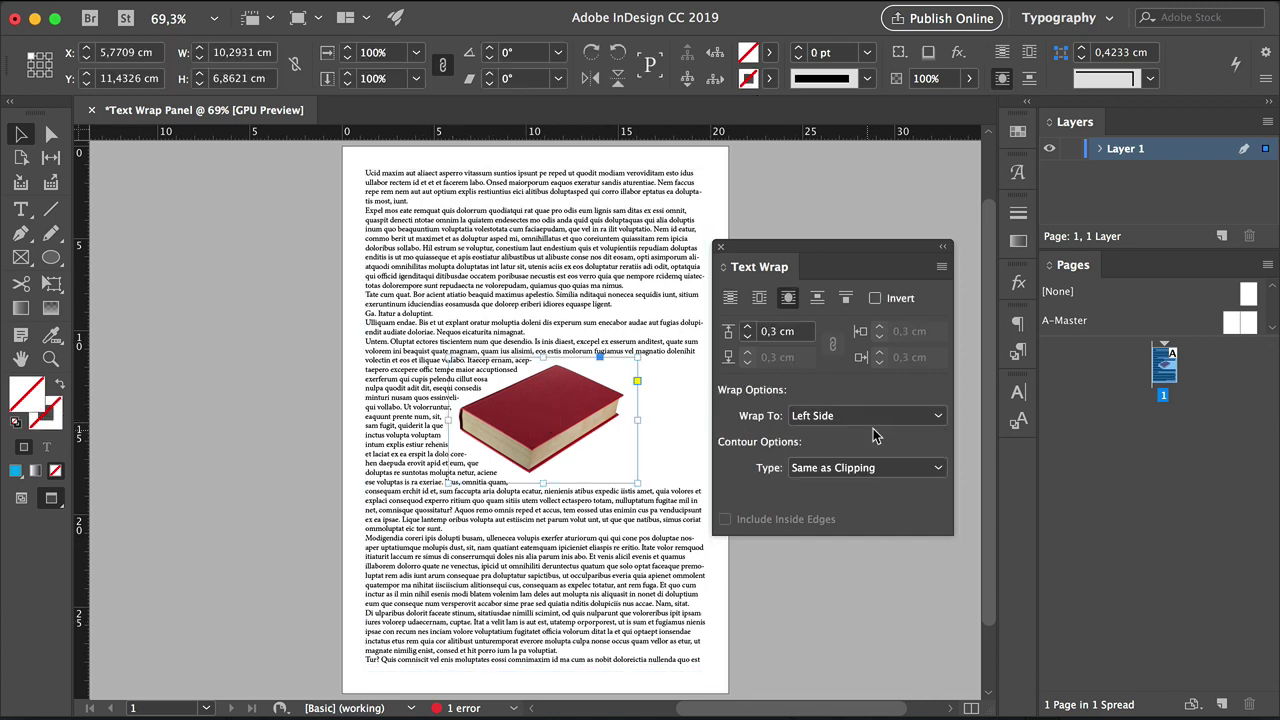
left_click(888, 416)
left_click(878, 440)
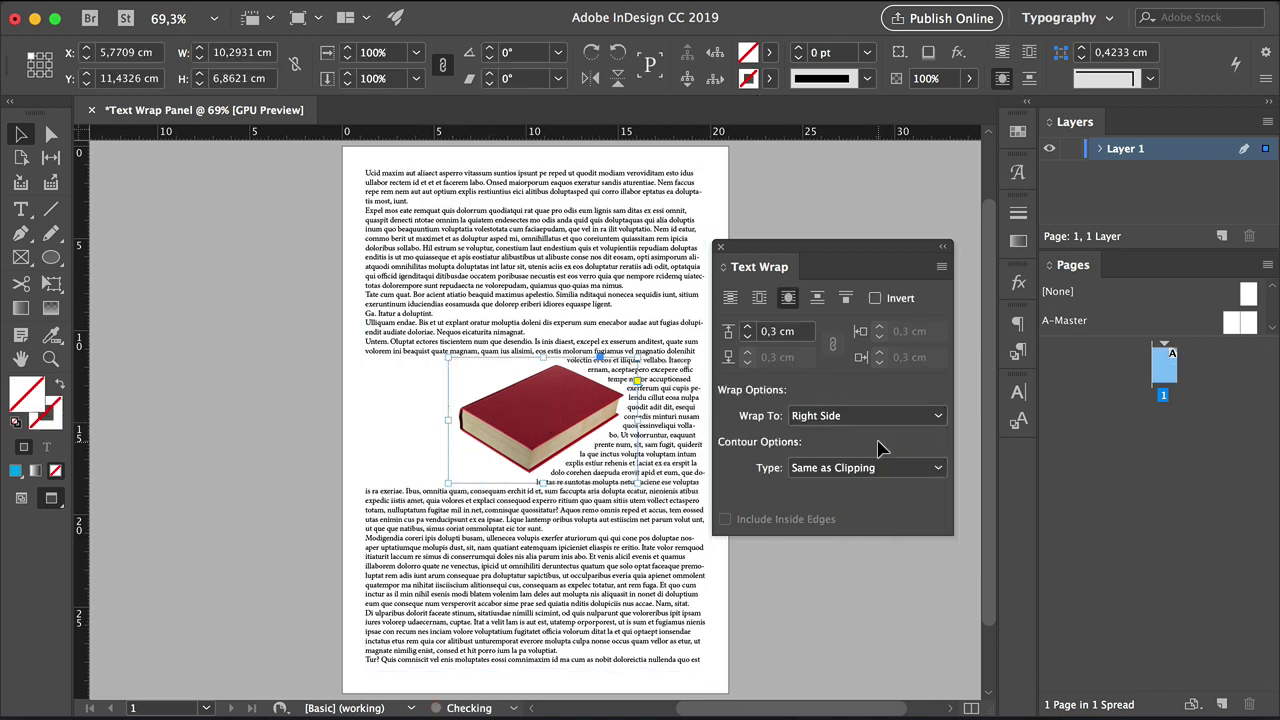
left_click(899, 602)
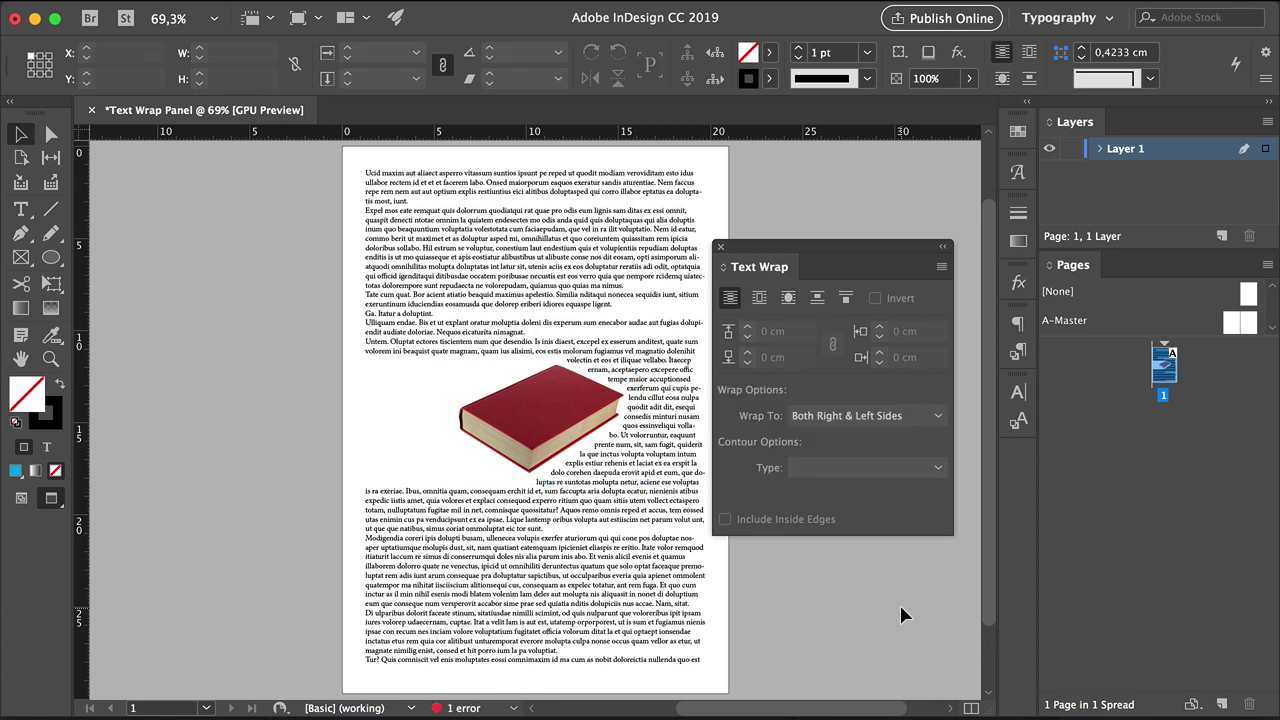
Set the book's Wrap To option to Largest Area and preview the result.
left_click(537, 460)
left_click(868, 415)
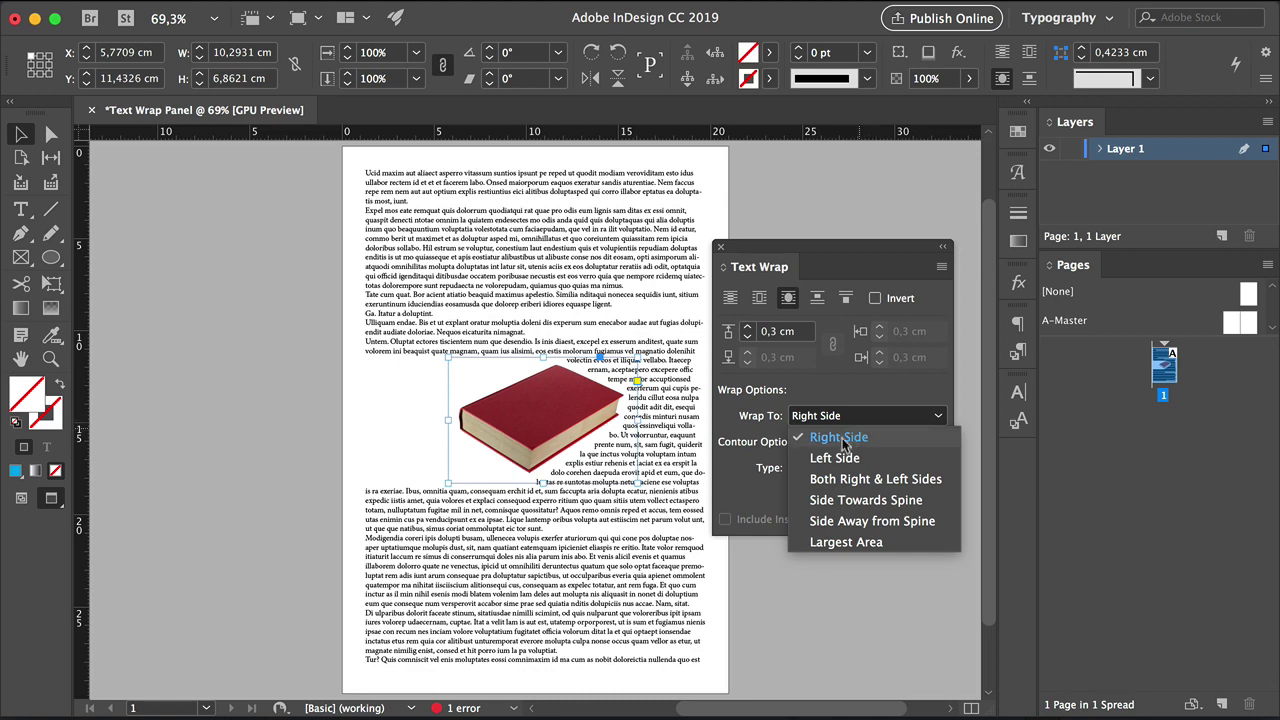
left_click(850, 543)
left_click(874, 638)
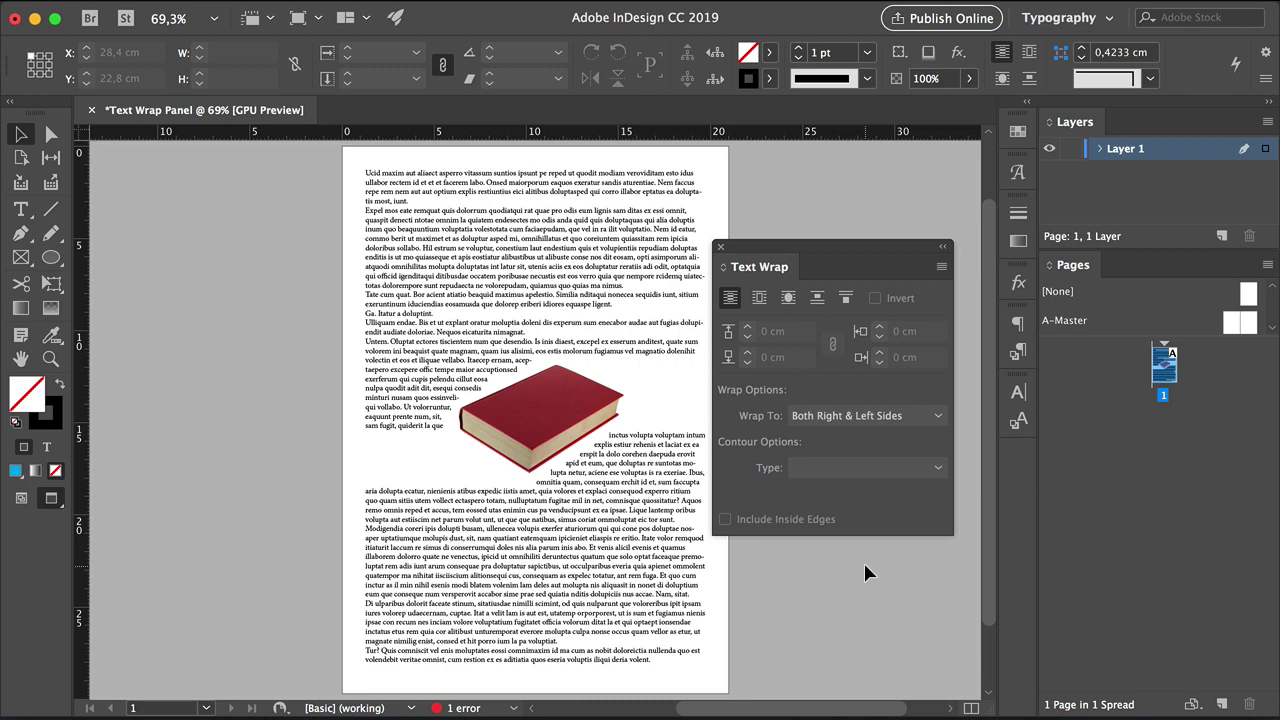
Draw a text frame filling the page margins and fill it with placeholder text.
left_click(542, 418)
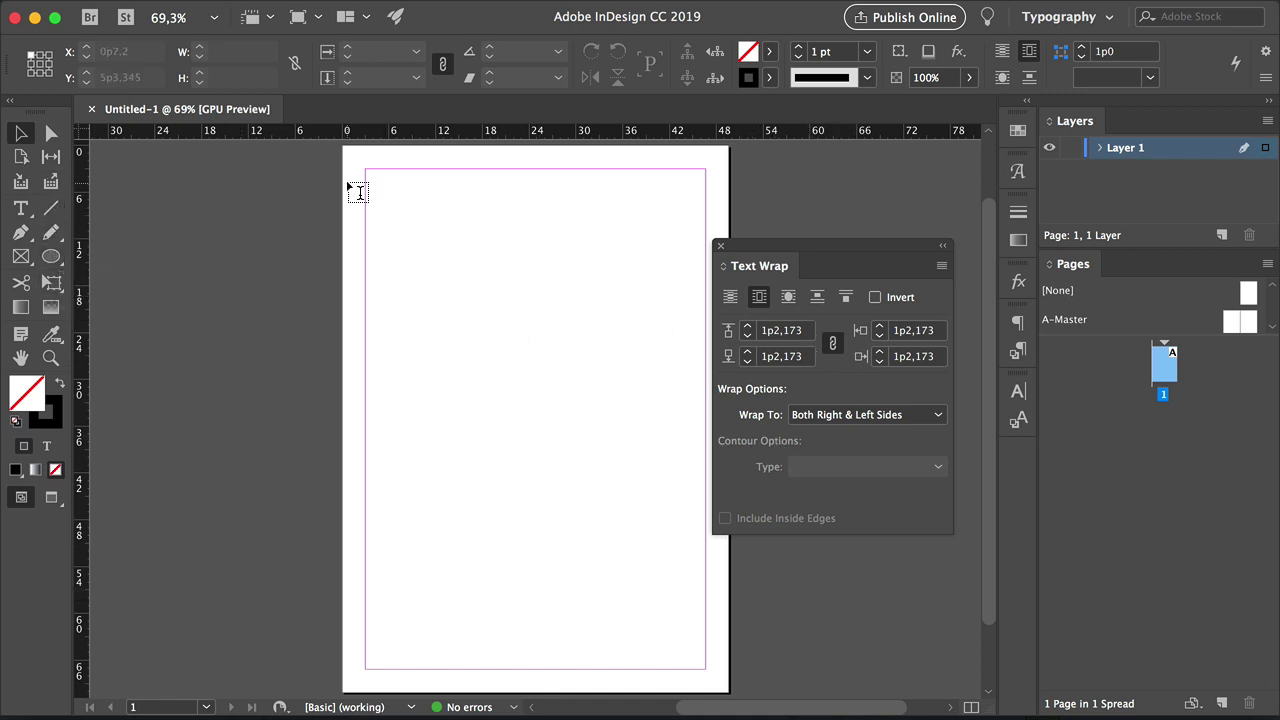
key("t")
left_click_drag(367, 171, 705, 667)
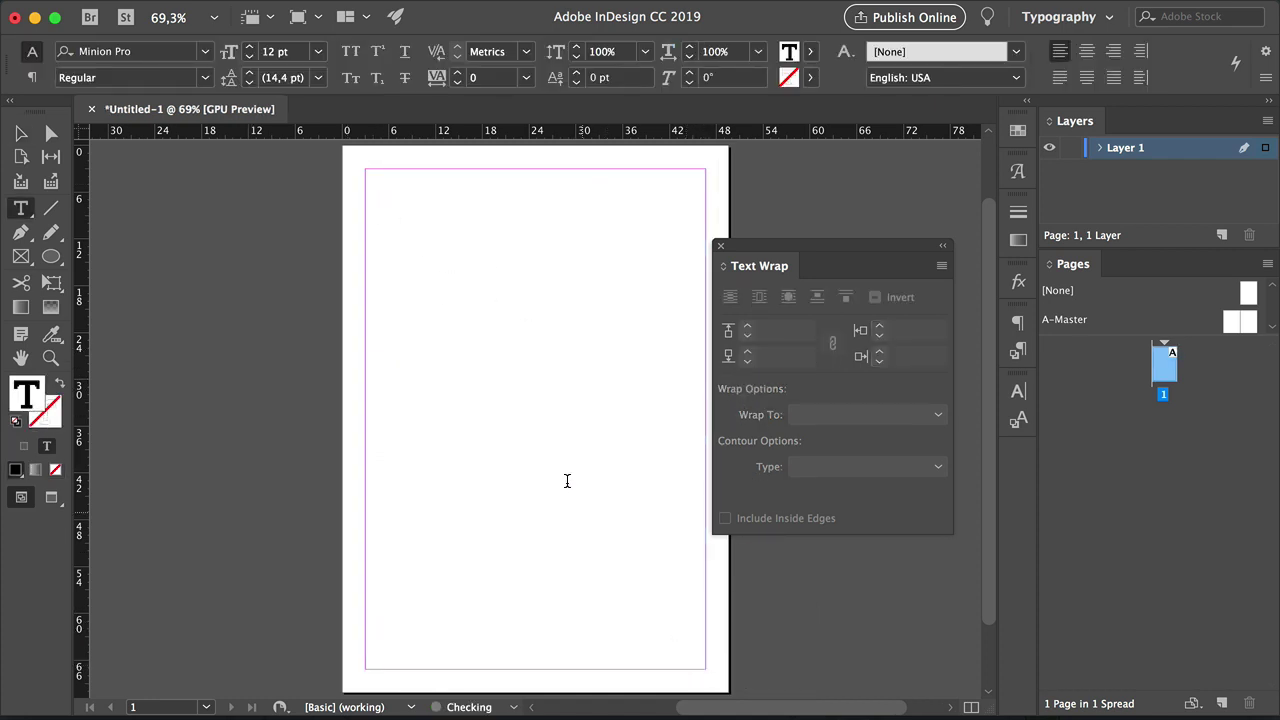
right_click(420, 228)
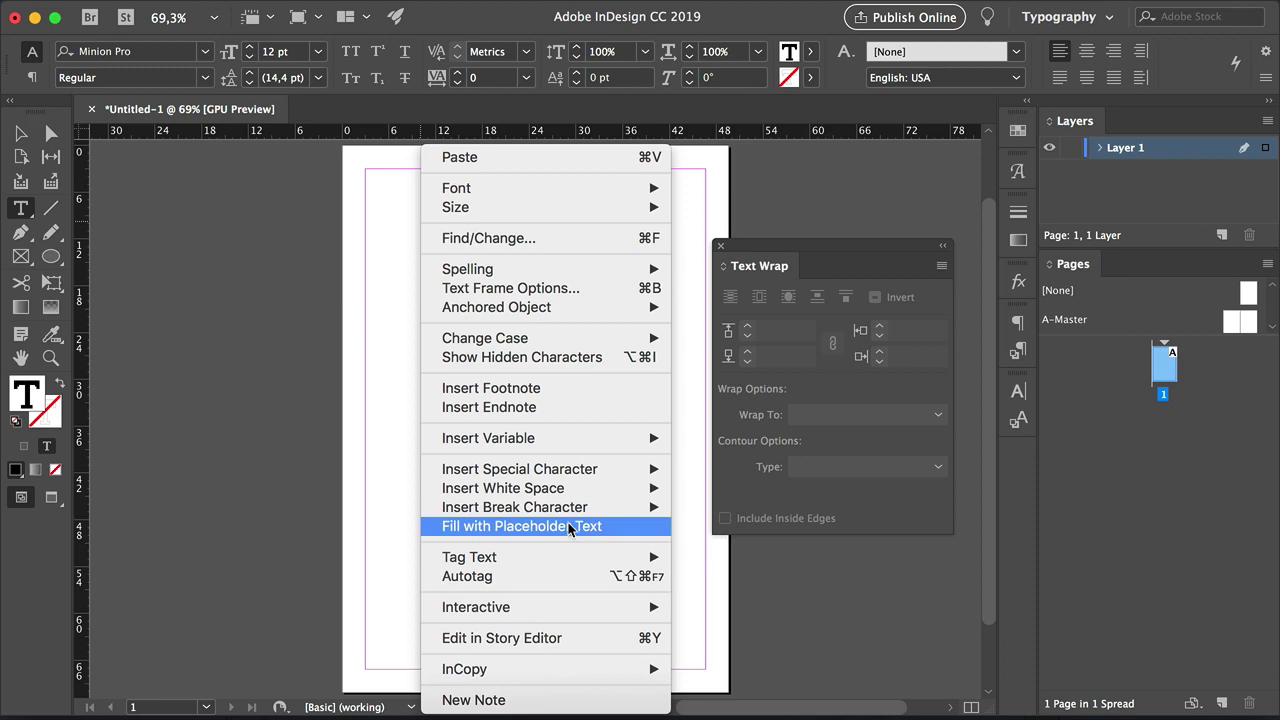
left_click(580, 526)
Draw a small circle with the Ellipse tool in the middle of the text.
left_click(20, 133)
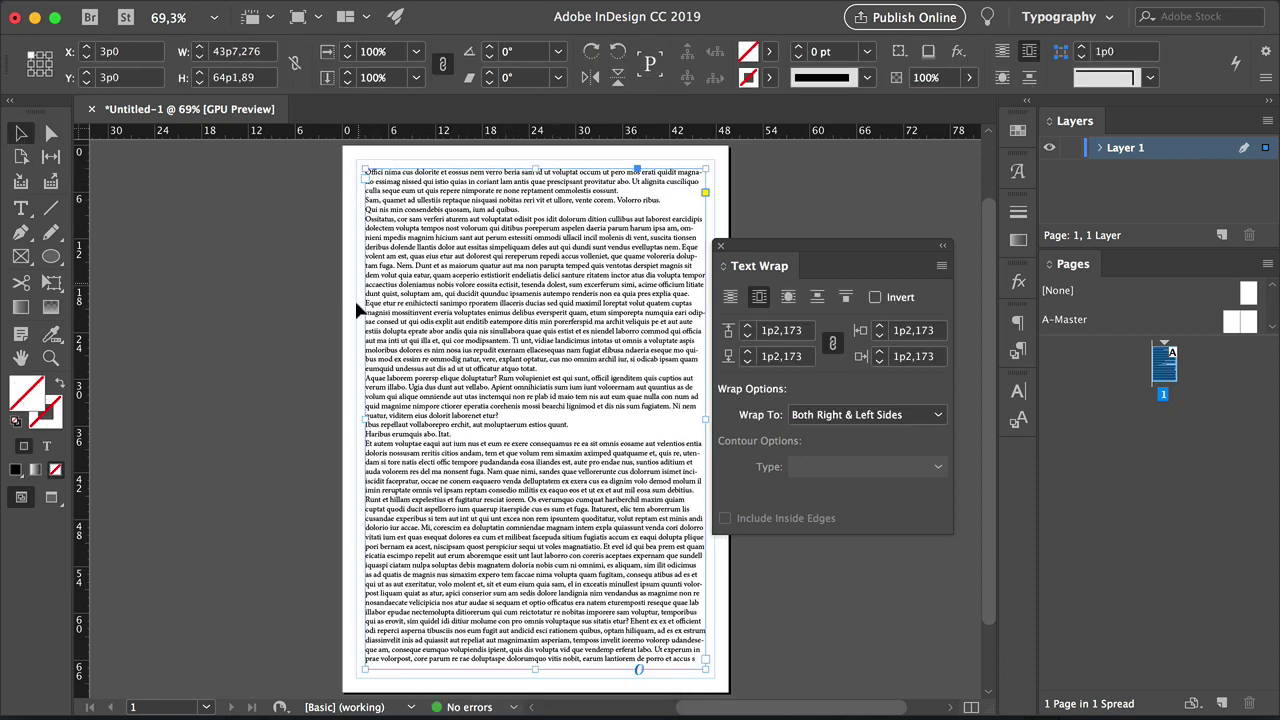
left_click(51, 256)
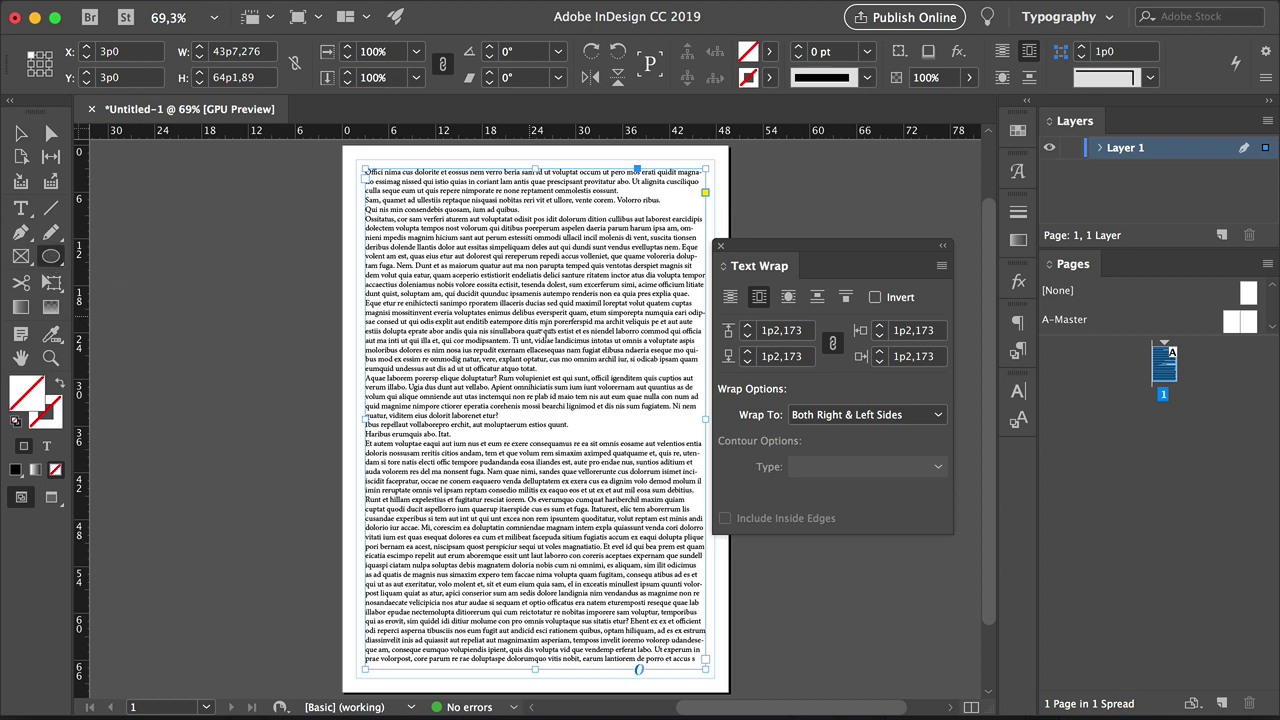
left_click_drag(546, 330, 507, 258)
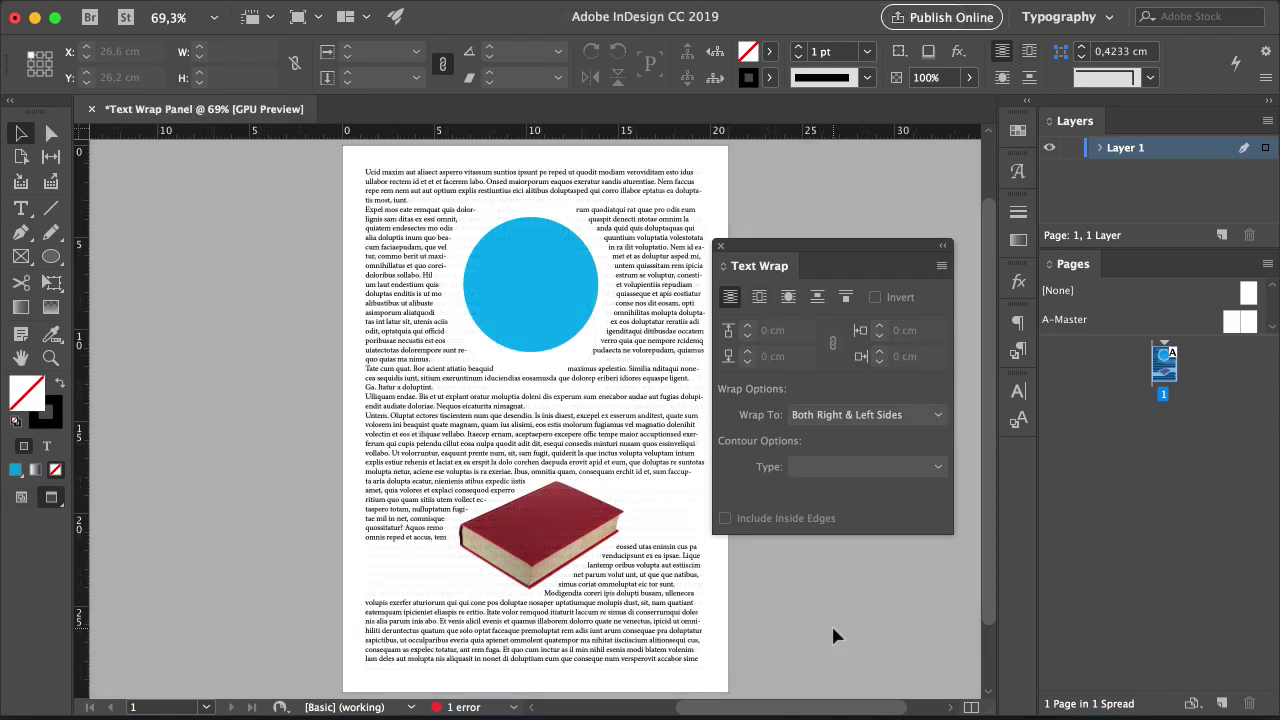
Close the untitled document without saving, then bring InDesign back from the Dock.
left_click(91, 109)
left_click(674, 403)
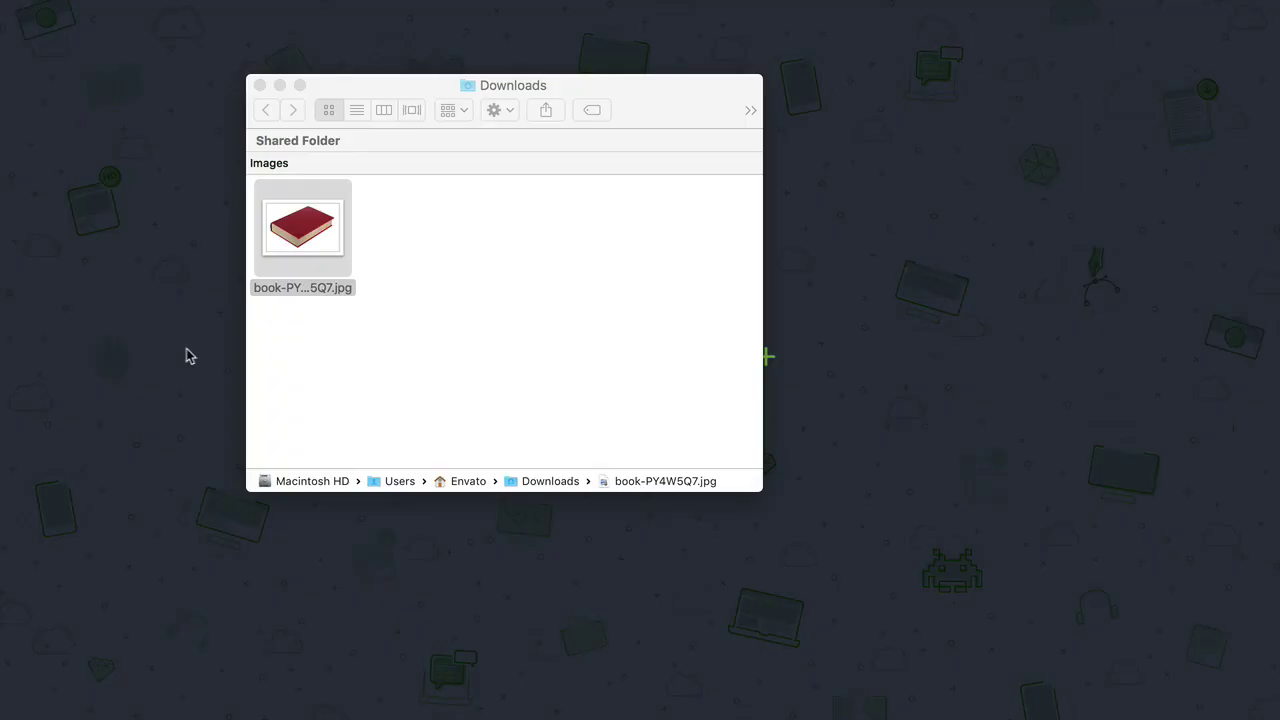
left_click(455, 695)
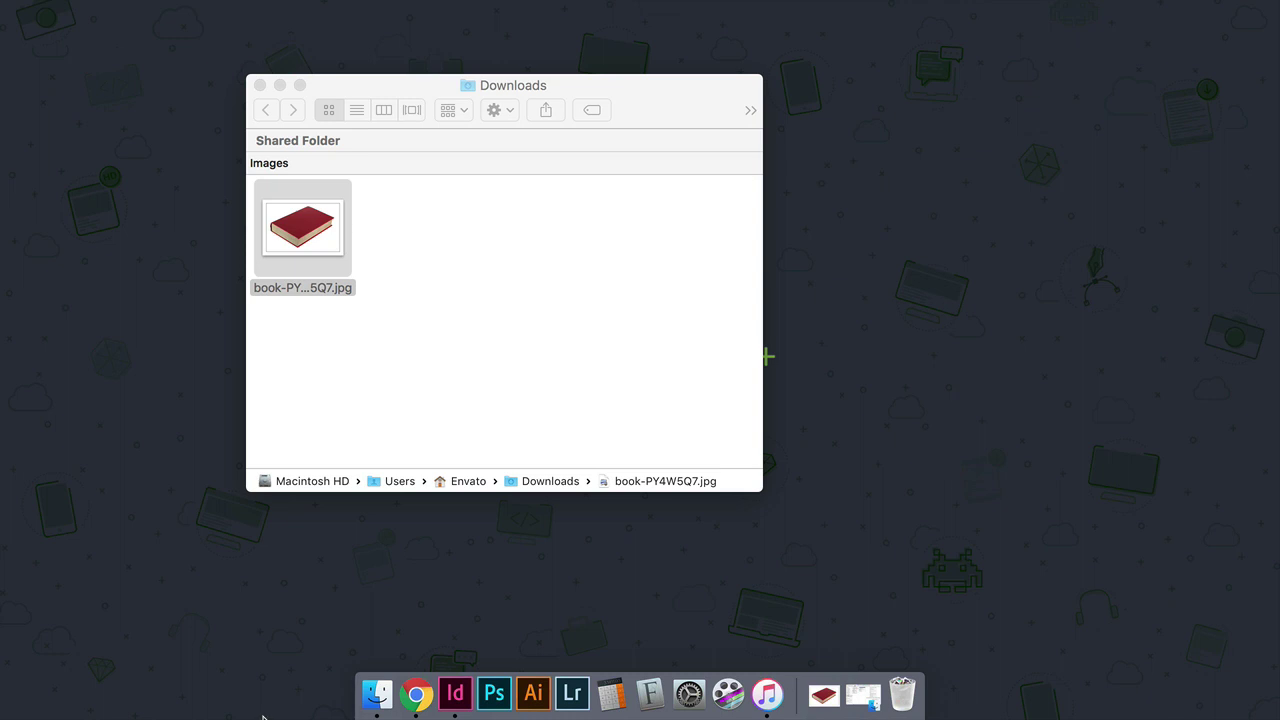
With no document open, set the default Text Wrap to bounding box with 0.5 cm offsets on all sides.
left_click(455, 695)
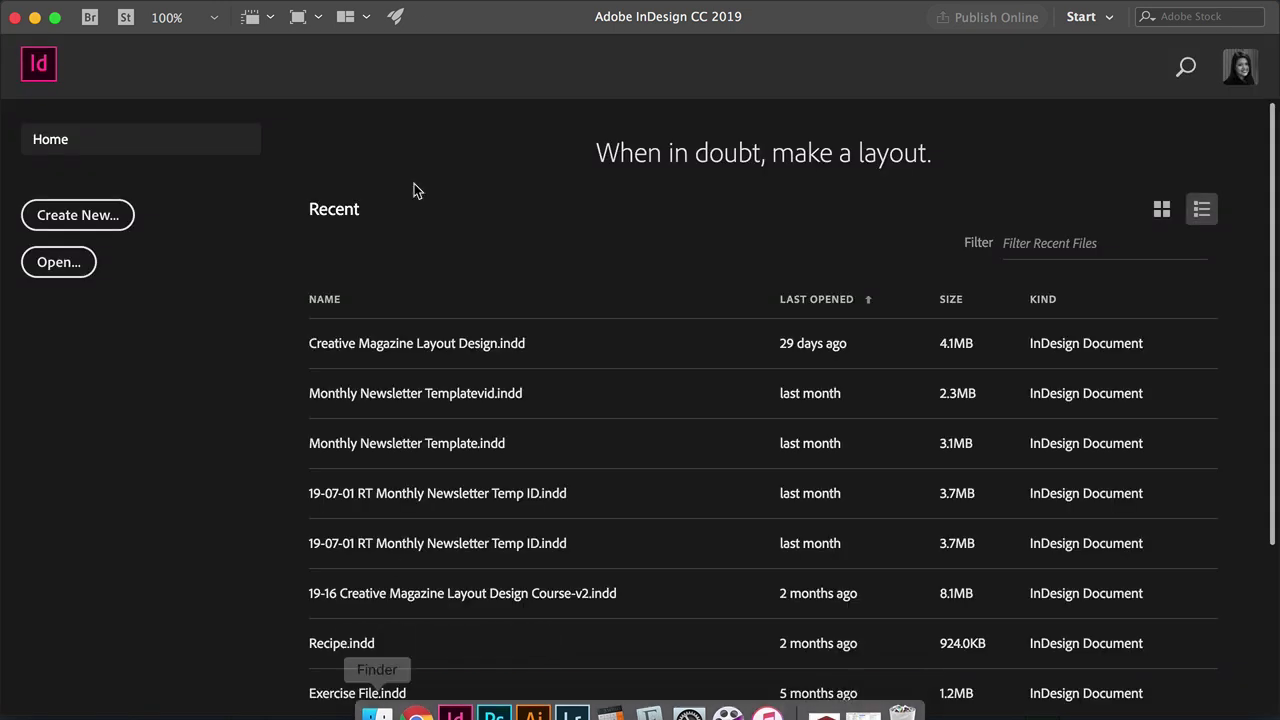
left_click(538, 11)
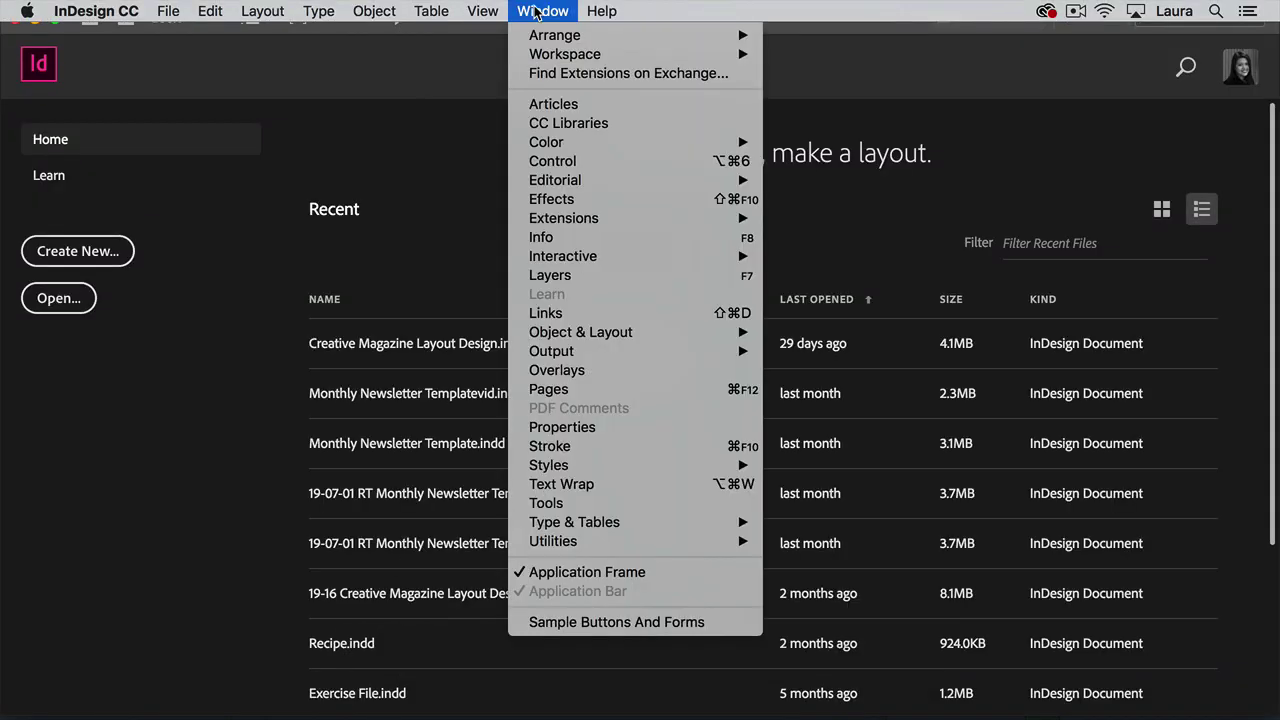
left_click(562, 484)
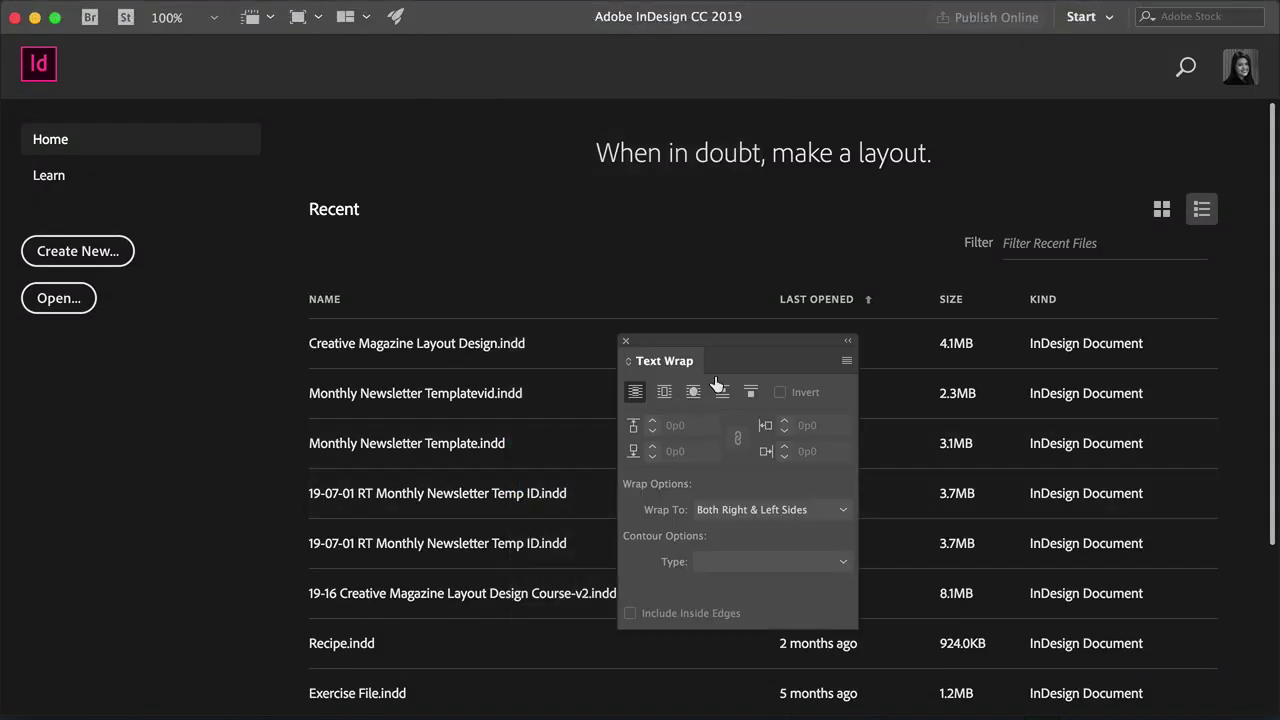
left_click_drag(664, 374, 519, 212)
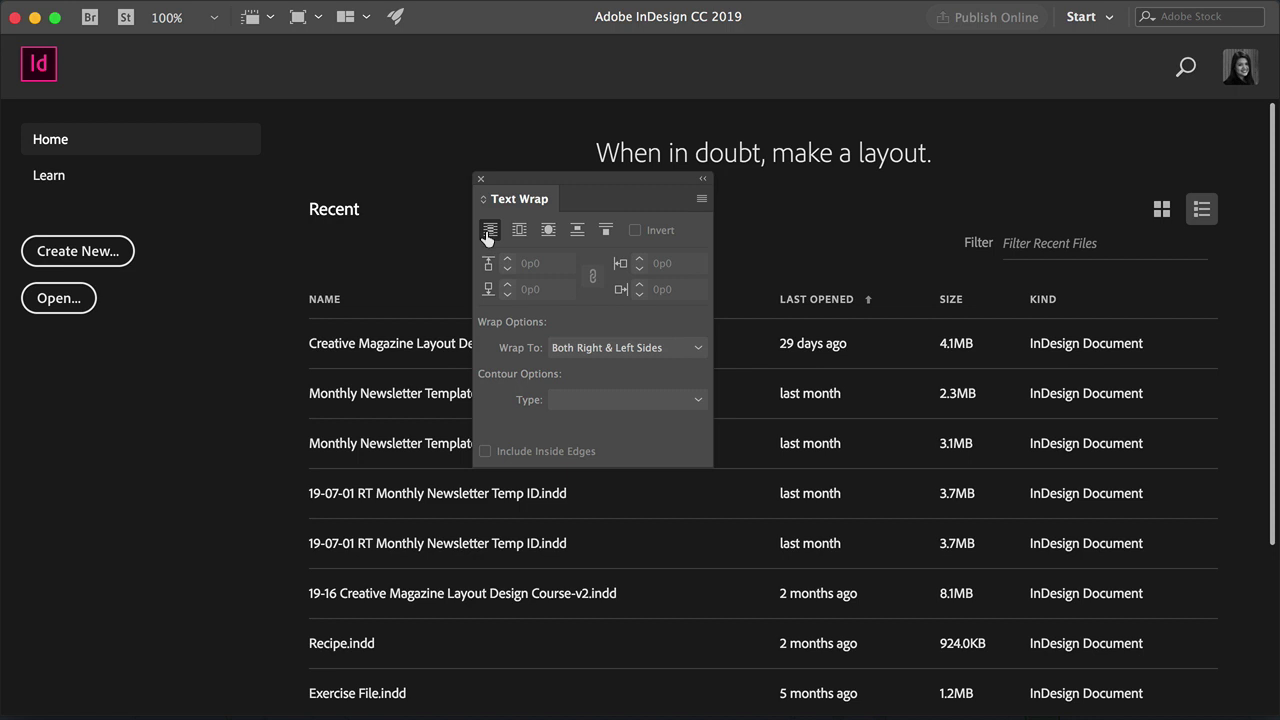
left_click(519, 230)
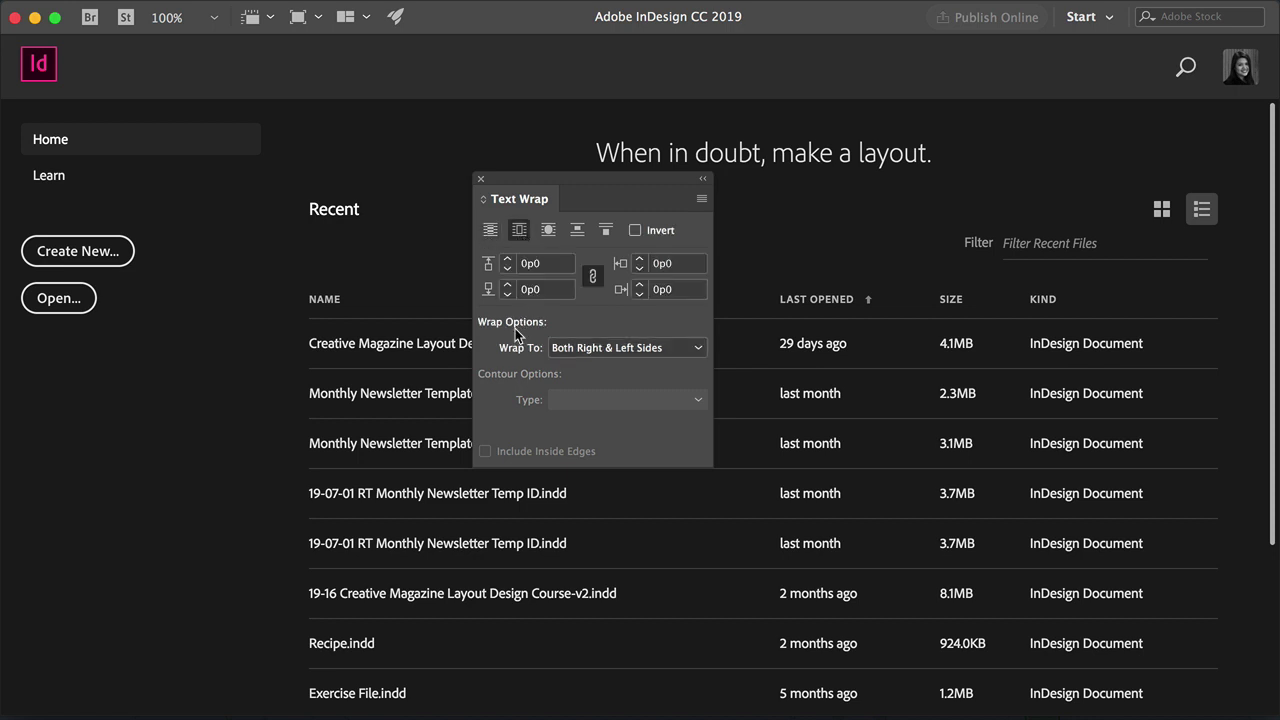
double_click(533, 265)
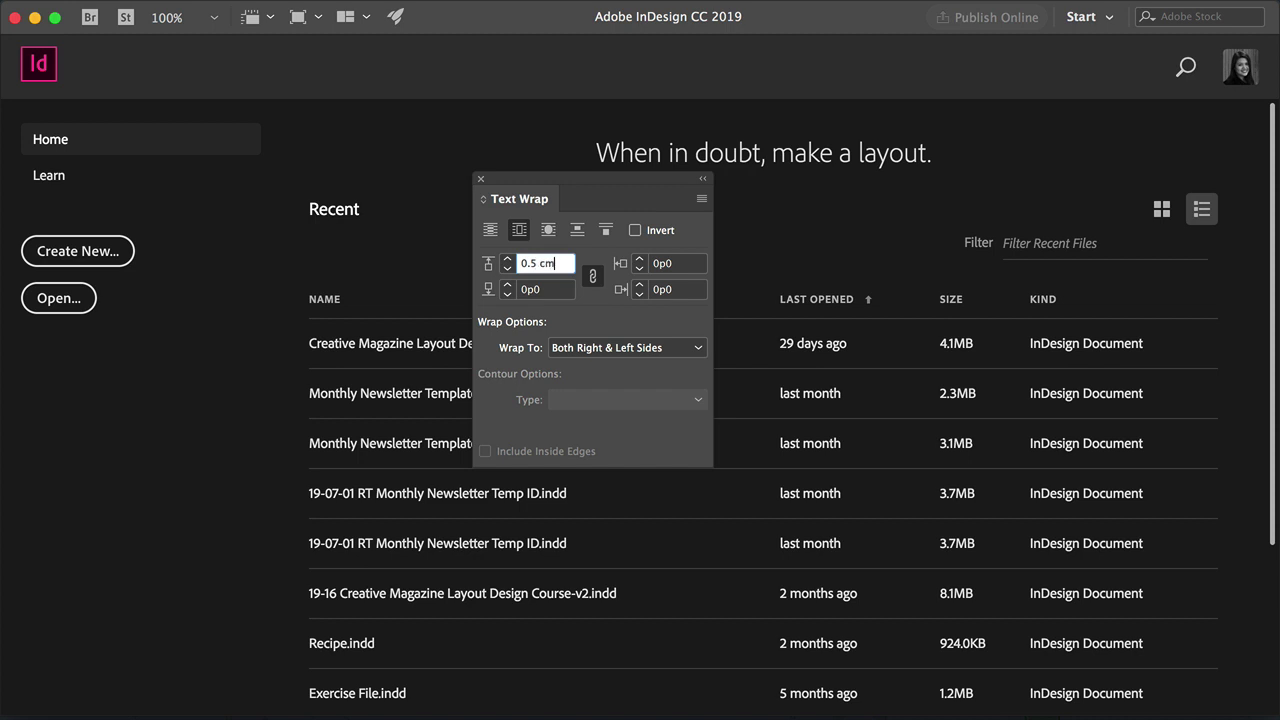
key("Tab")
left_click(481, 179)
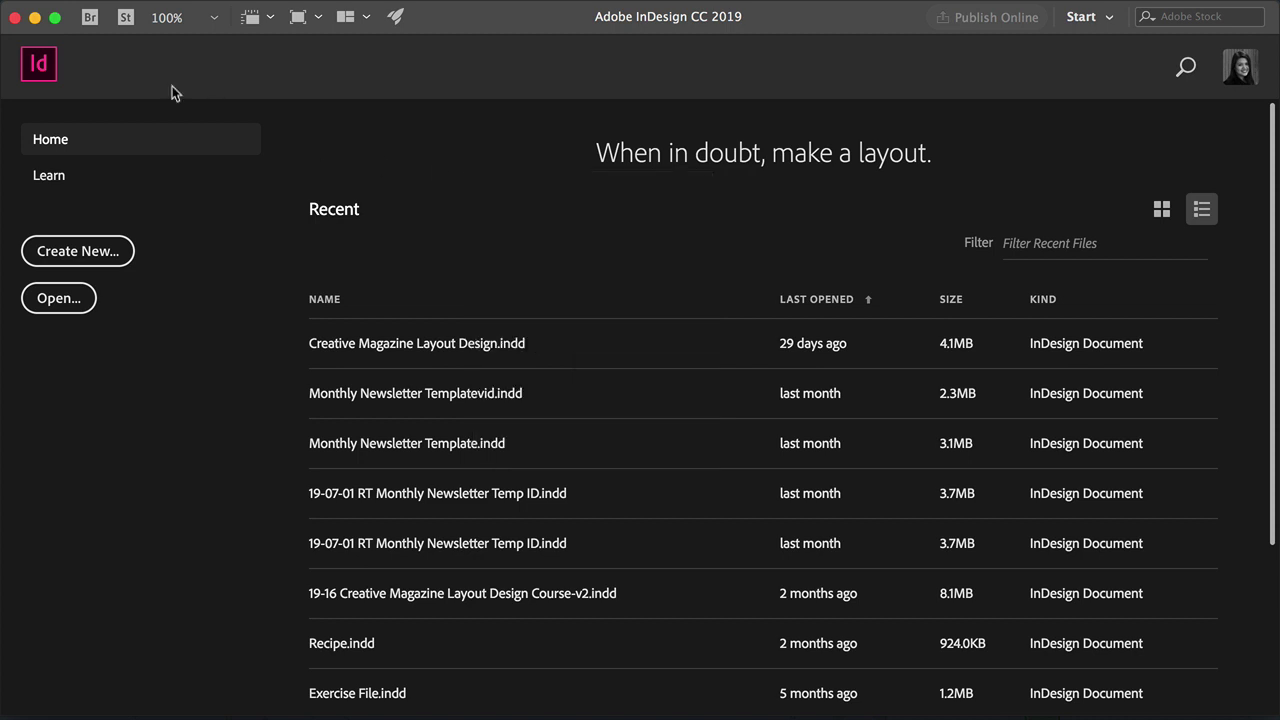
Quit and relaunch InDesign, then create a new blank Untitled-1 document.
right_click(456, 694)
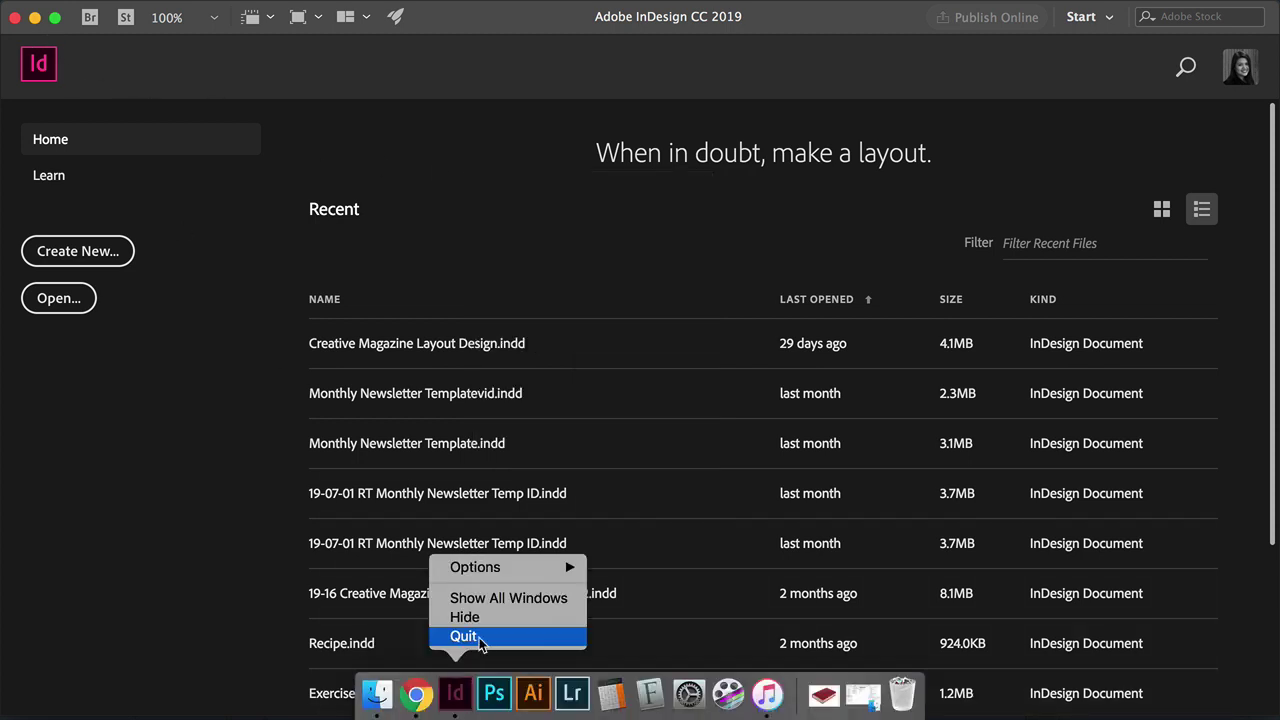
left_click(430, 634)
left_click(455, 692)
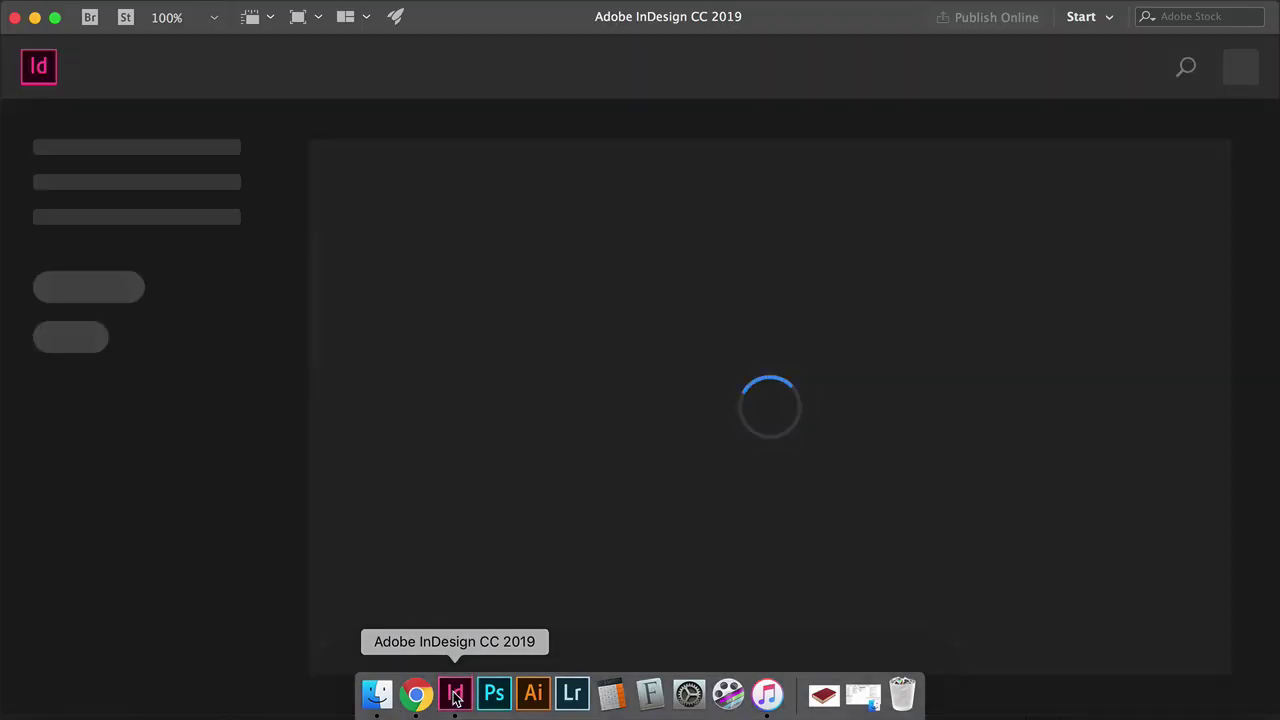
left_click(94, 256)
left_click(1036, 643)
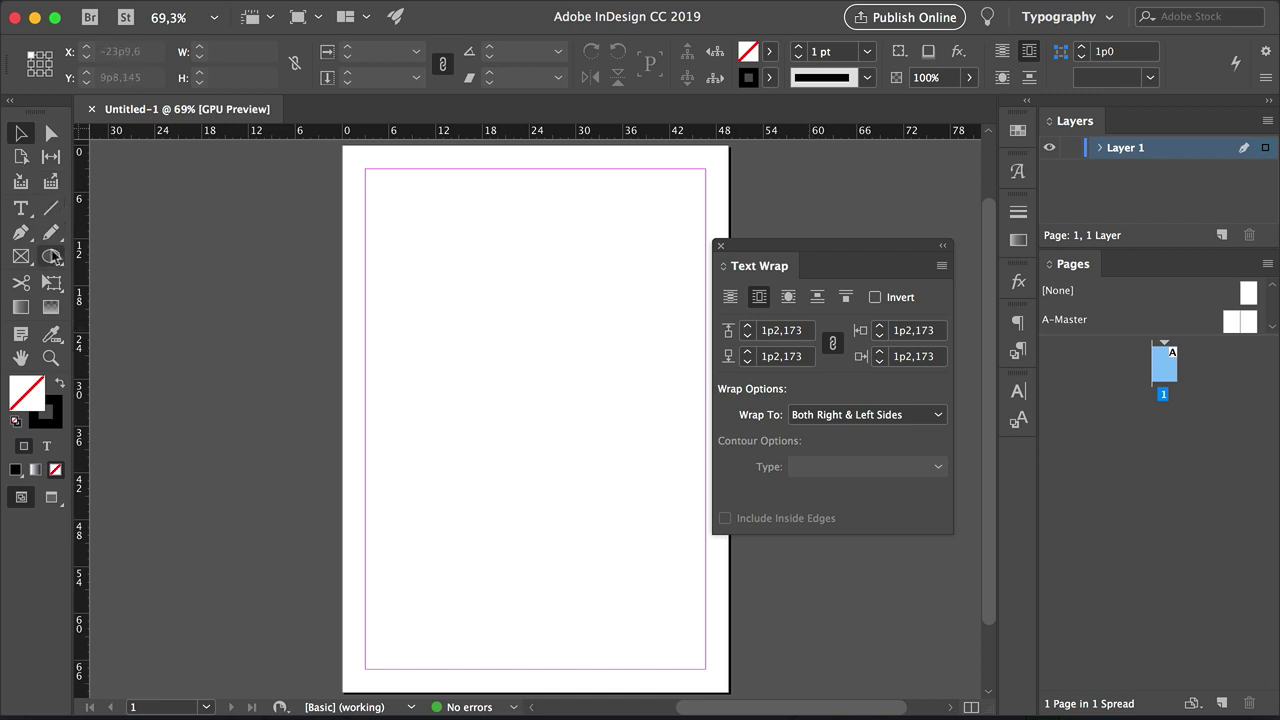
Draw a text frame filling the page margins and fill it with placeholder text.
key("t")
left_click_drag(367, 172, 705, 665)
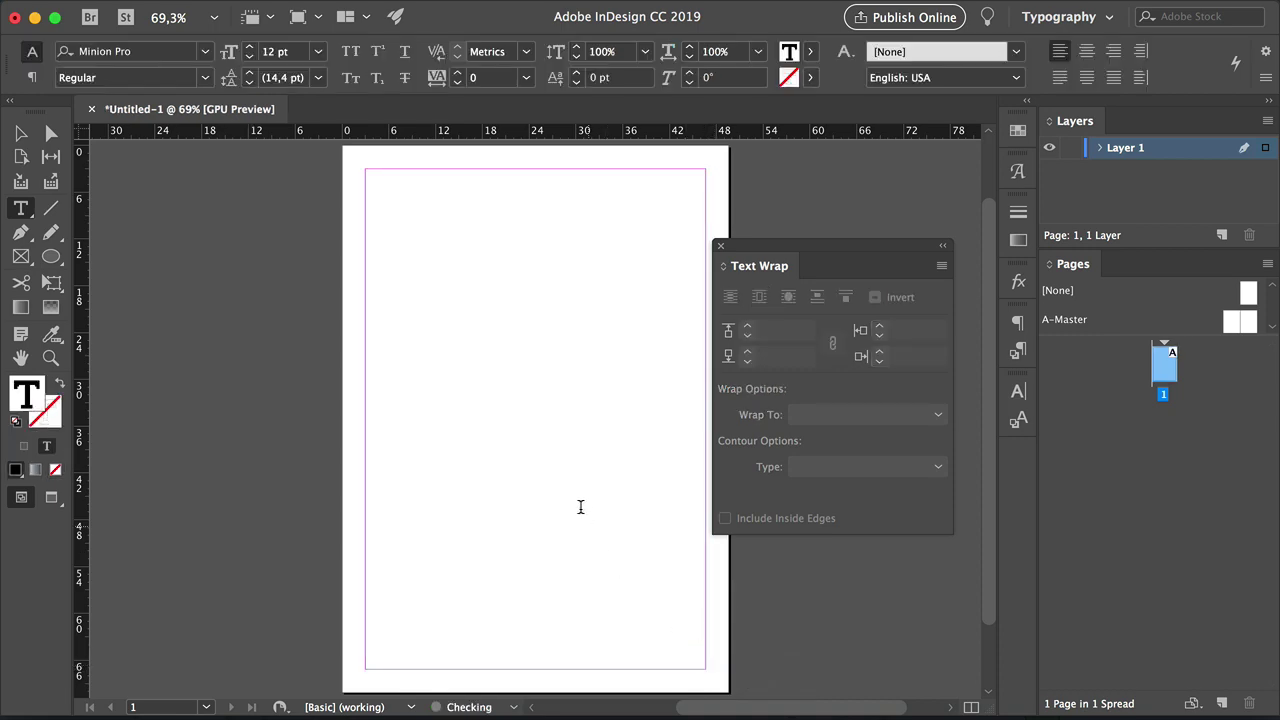
right_click(420, 218)
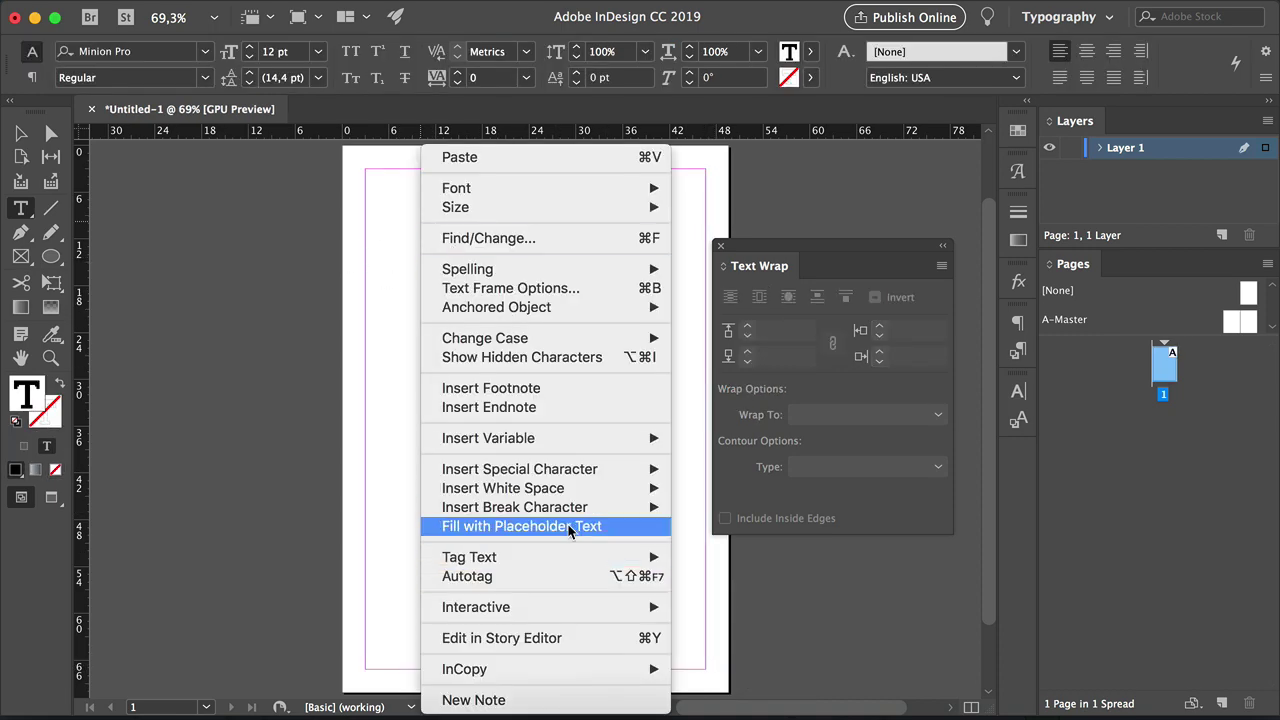
left_click(570, 530)
key("Escape")
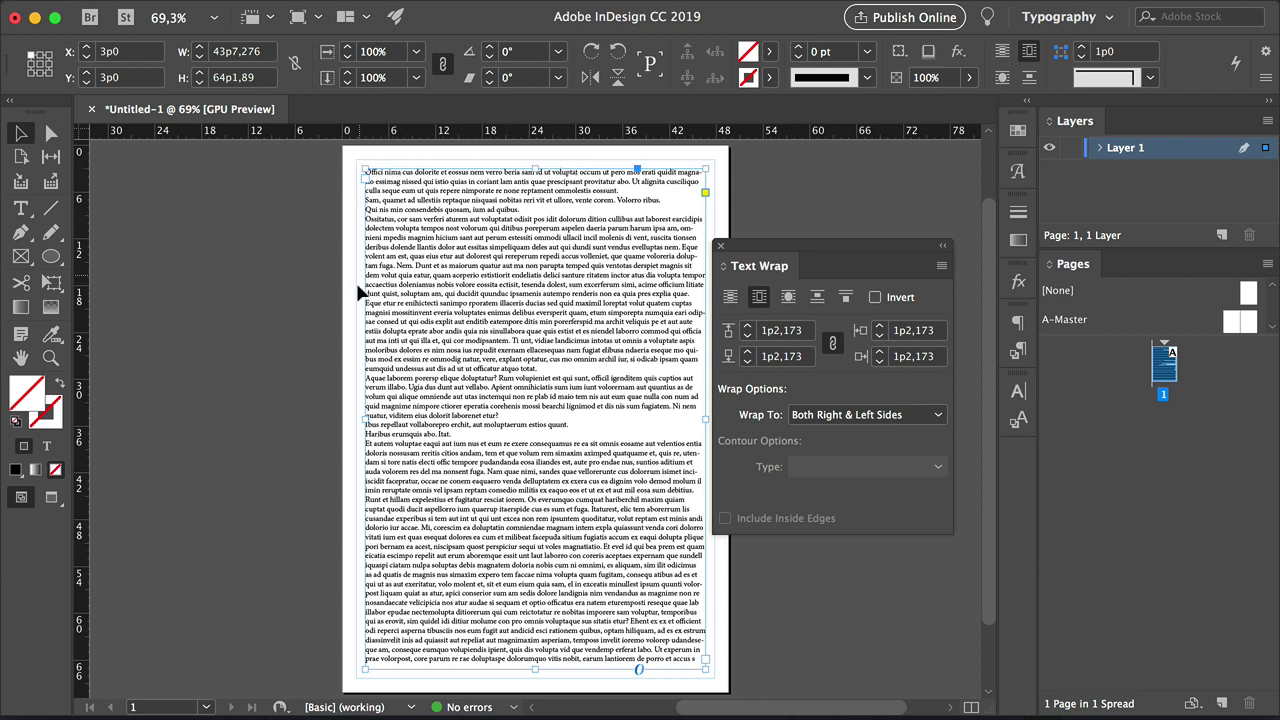
Draw a circle in the middle of the placeholder text so the text wraps around it.
left_click(50, 257)
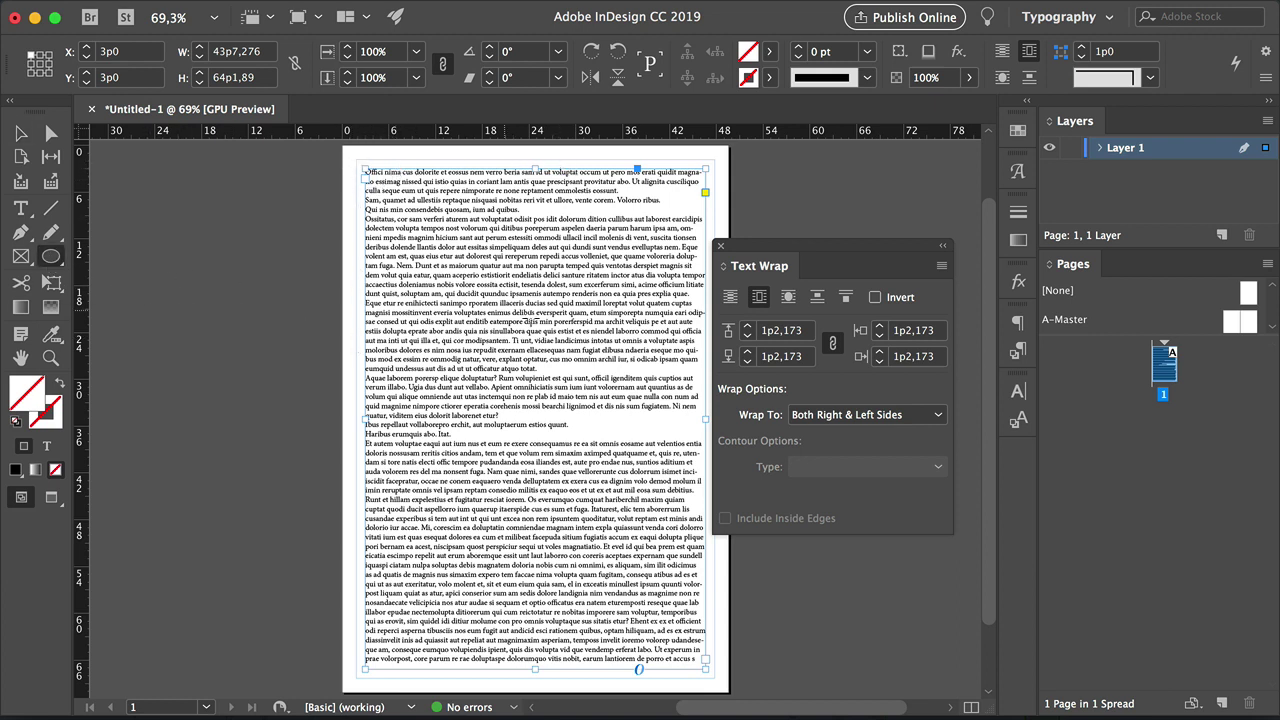
left_click_drag(583, 370, 496, 284)
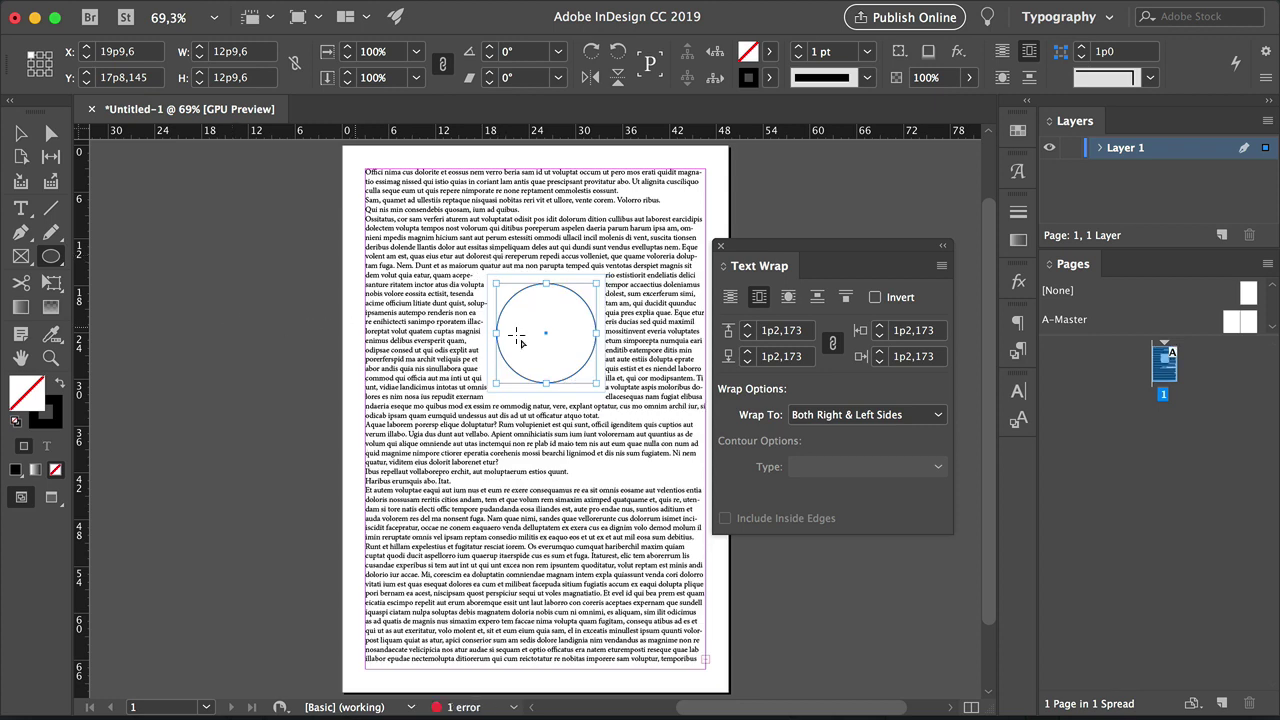
key("v")
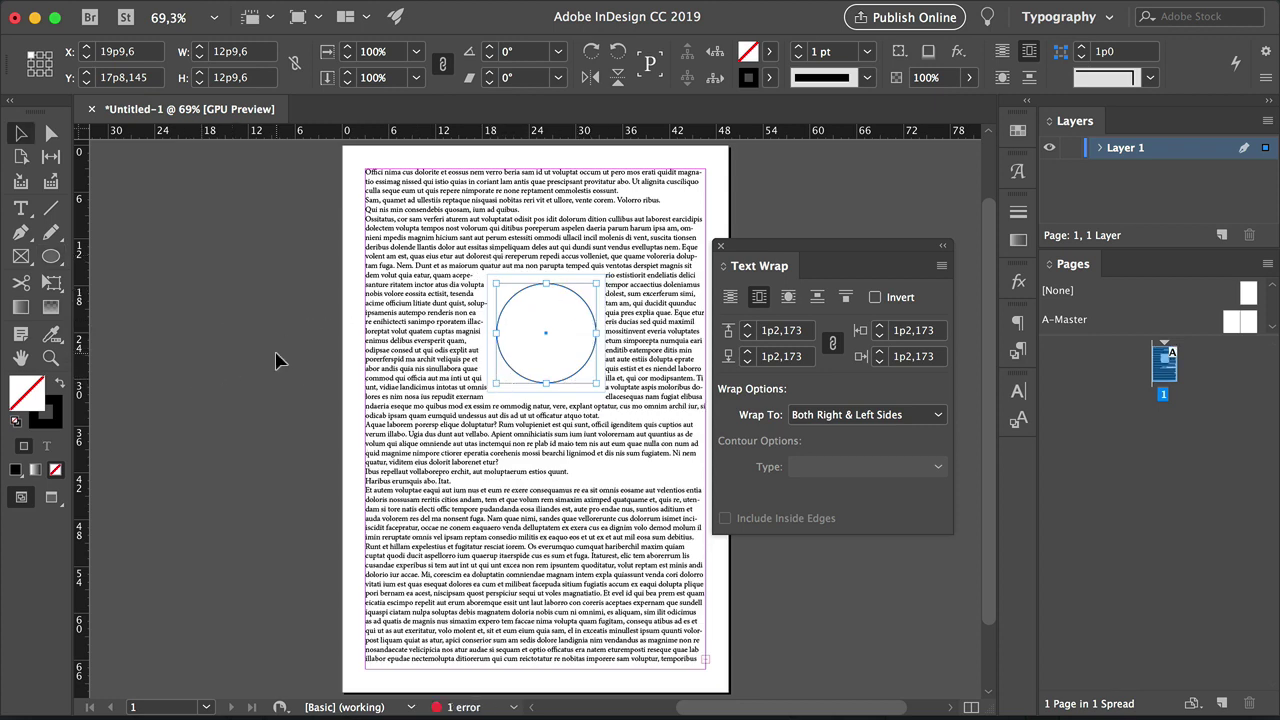
left_click(277, 357)
Select everything on the page and delete the text frame and circle.
left_click(510, 370)
key("super+a")
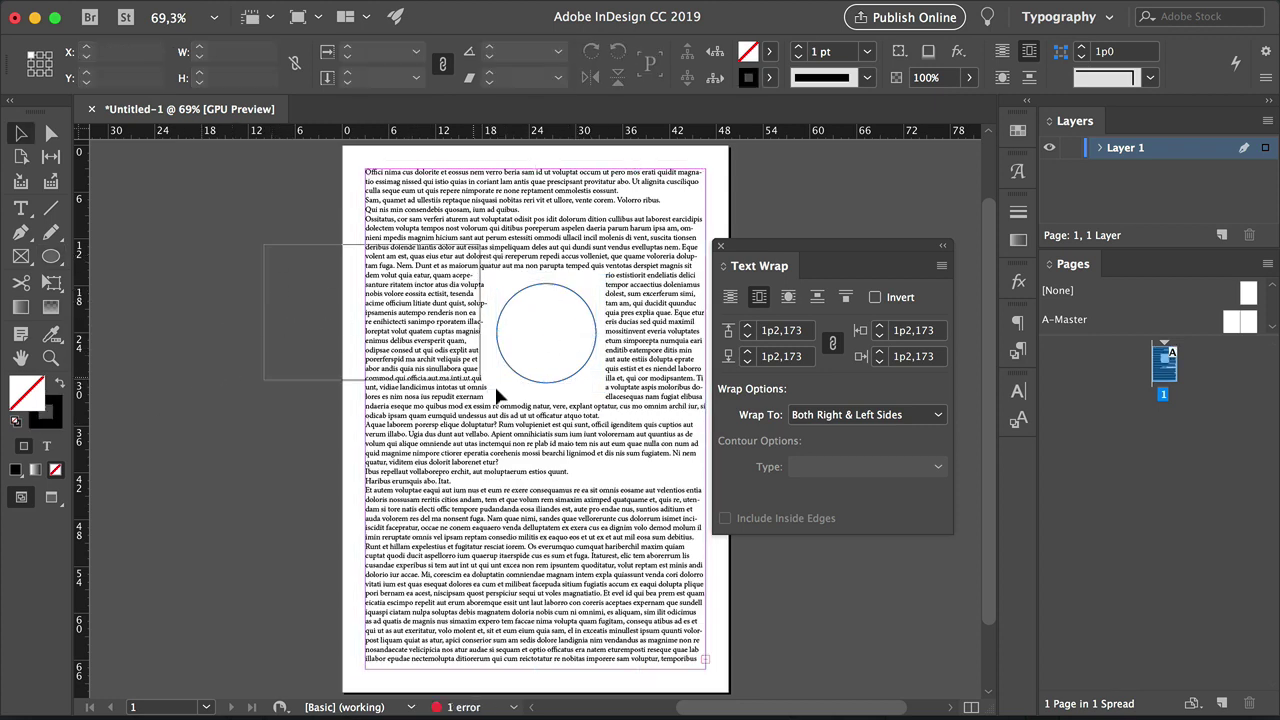
key("BackSpace")
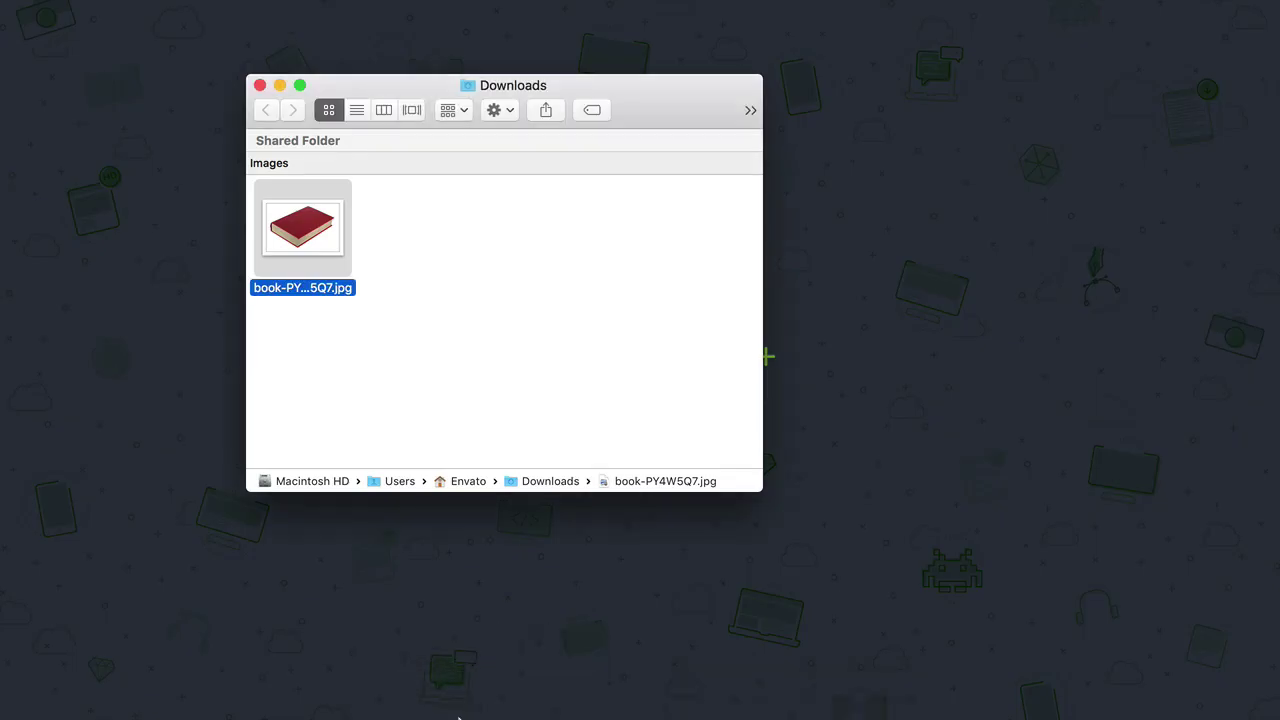
Relaunch InDesign and reset the default text wrap to No Text Wrap.
left_click(461, 703)
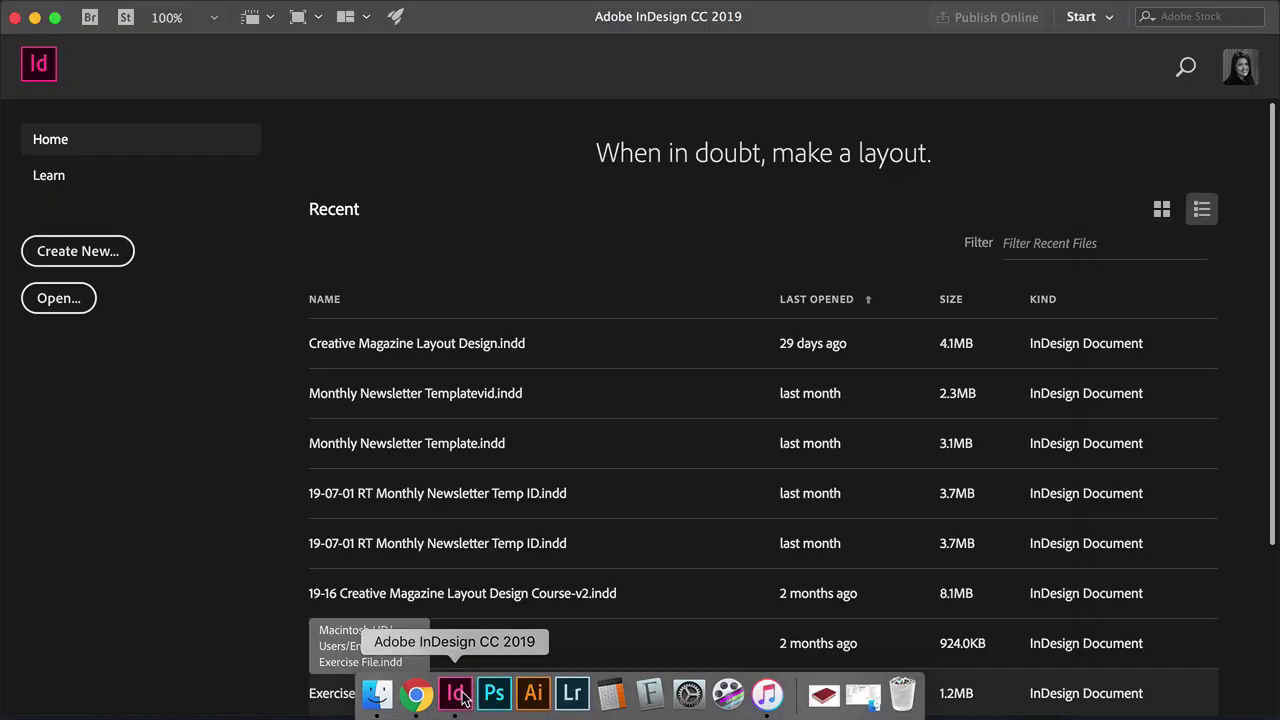
left_click(543, 11)
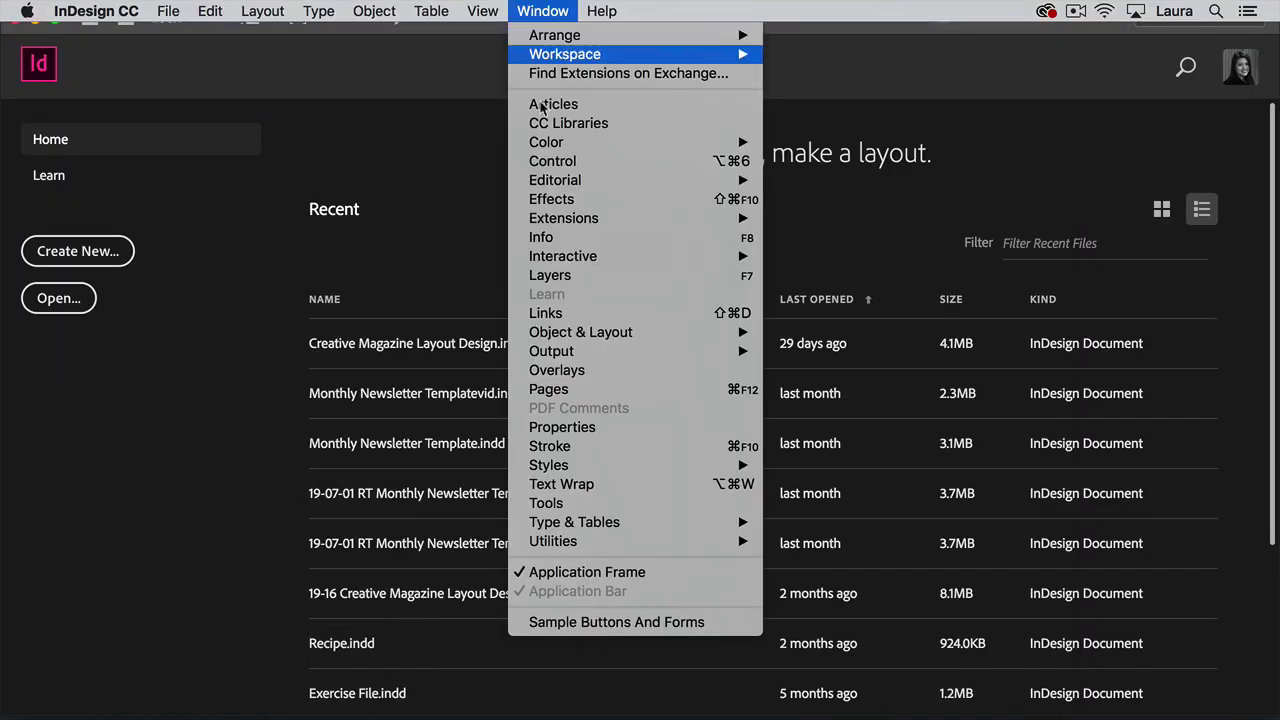
left_click(561, 484)
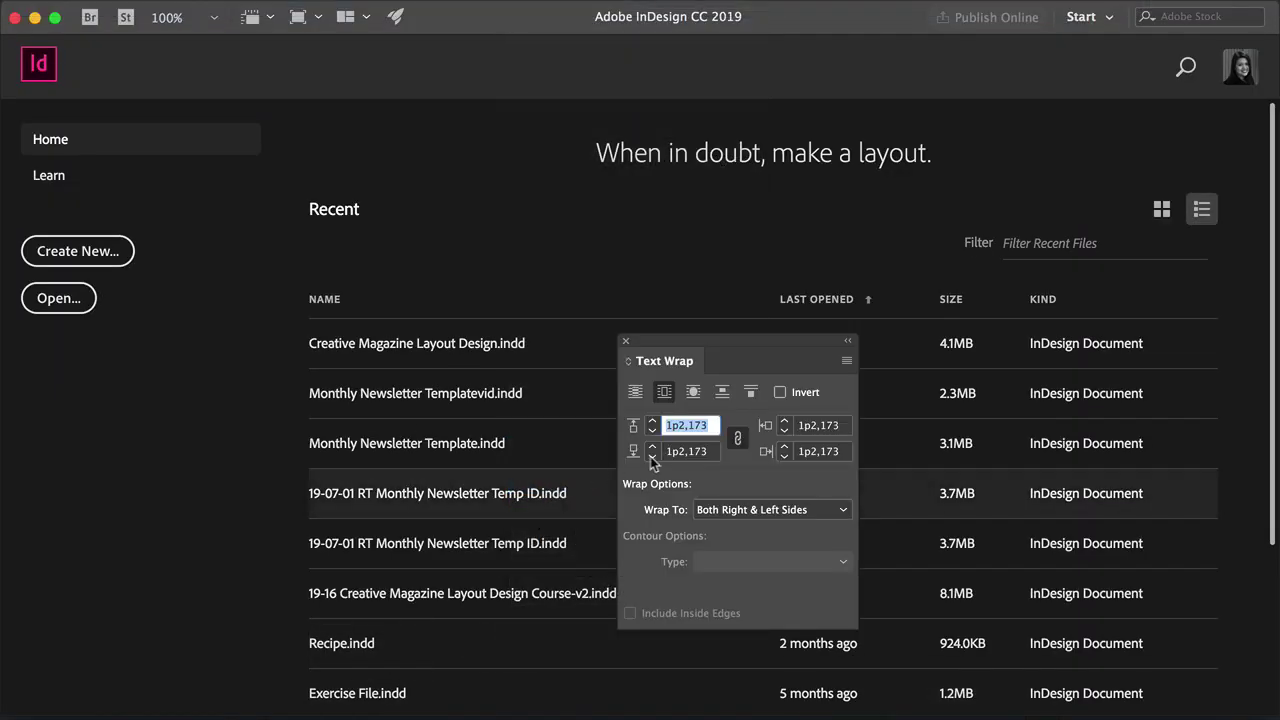
left_click(634, 392)
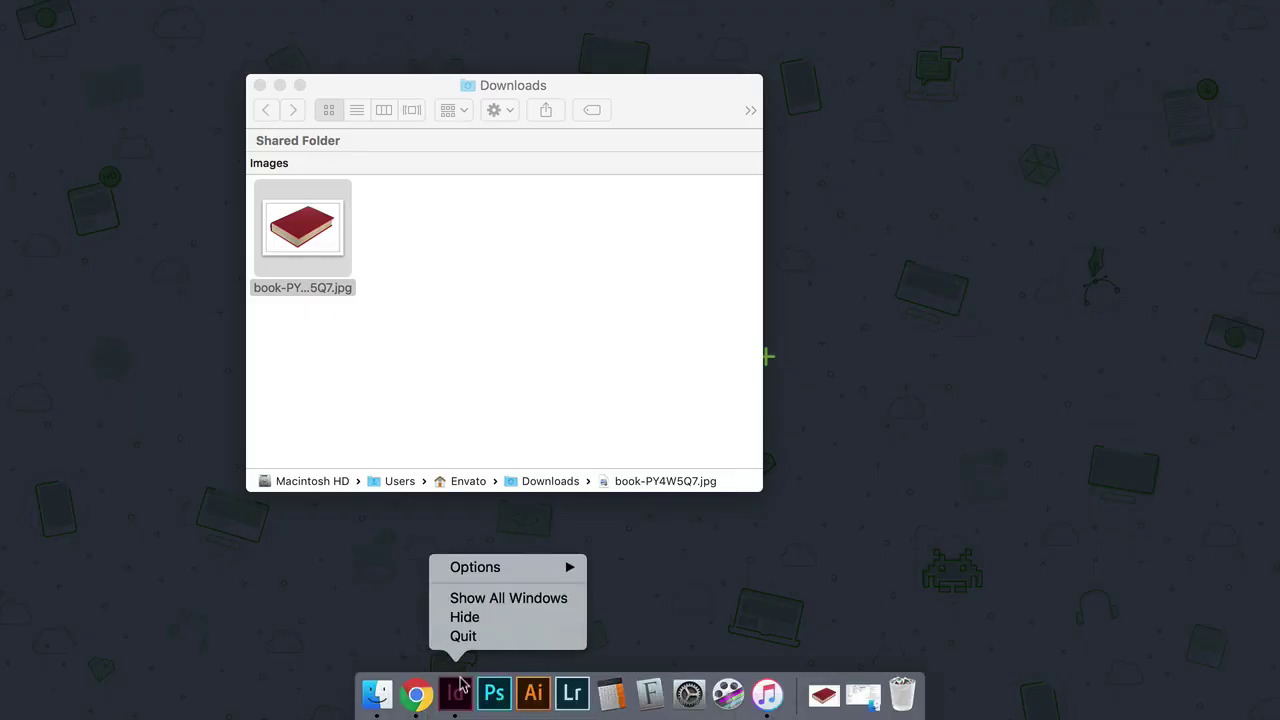
Quit and relaunch InDesign, then start a new blank document.
left_click(484, 640)
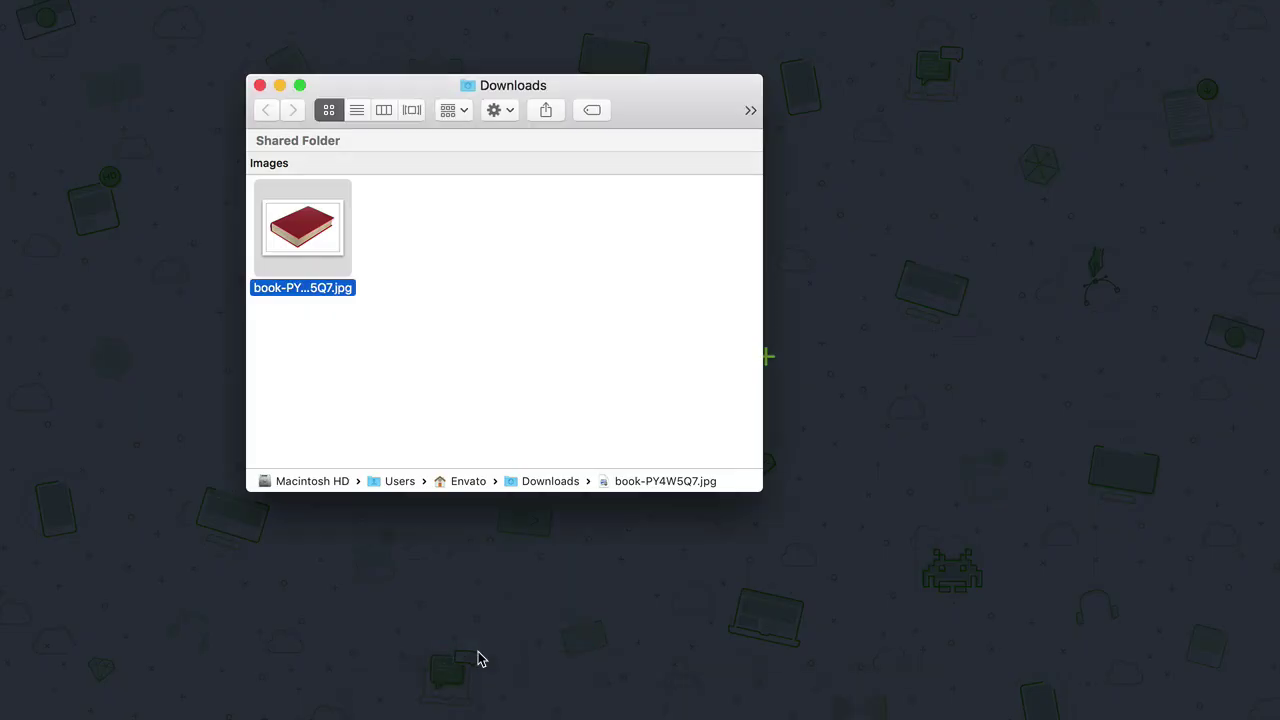
left_click(458, 698)
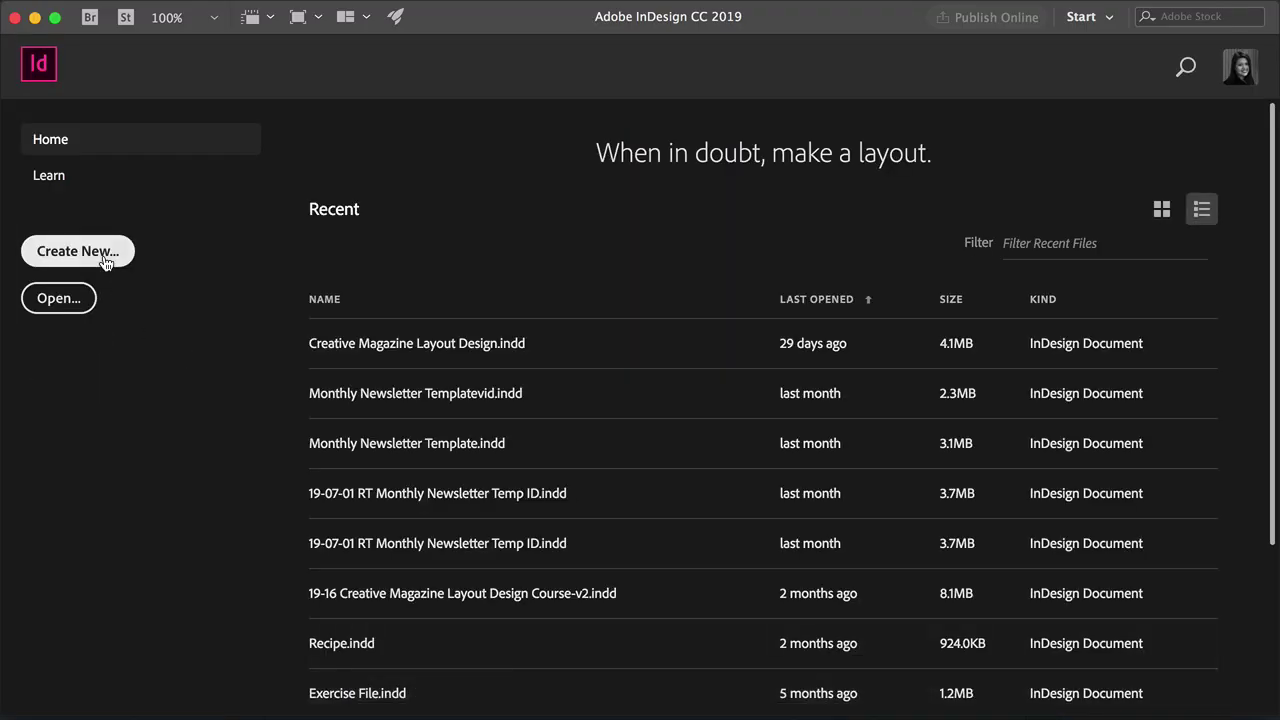
left_click(70, 251)
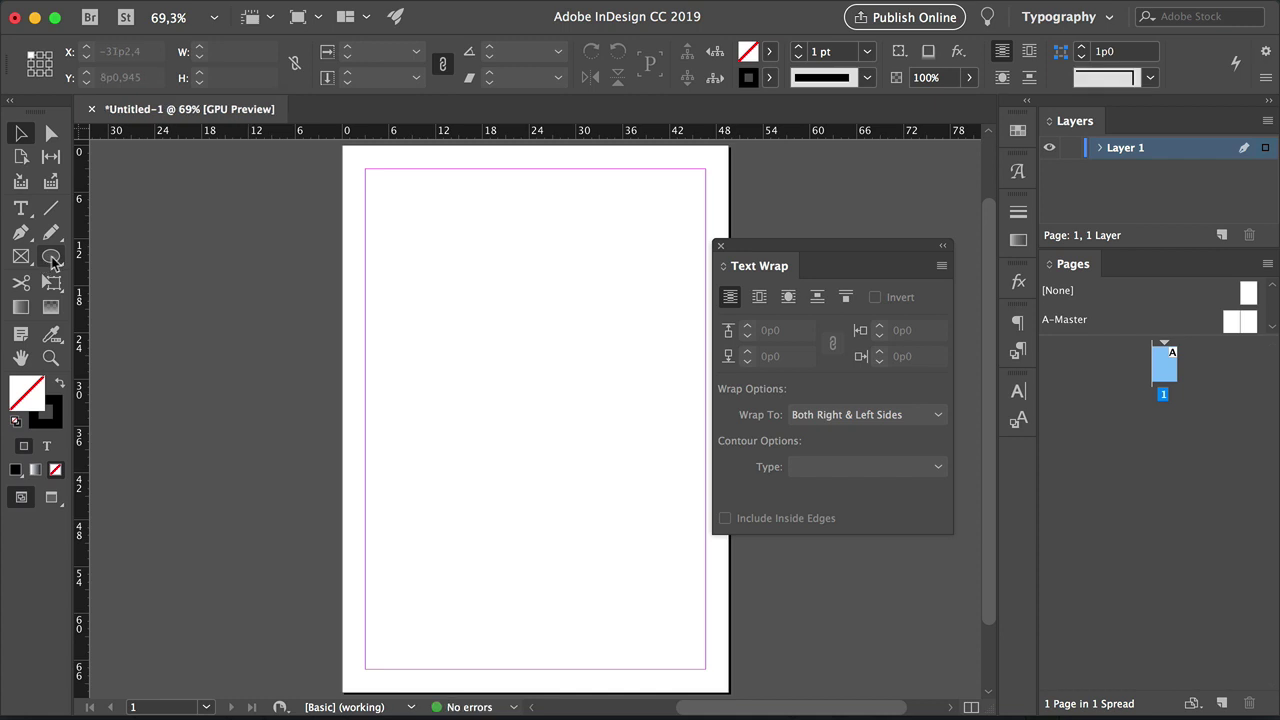
Draw a margin-sized text frame and fill it with placeholder text.
key("t")
left_click_drag(366, 170, 706, 666)
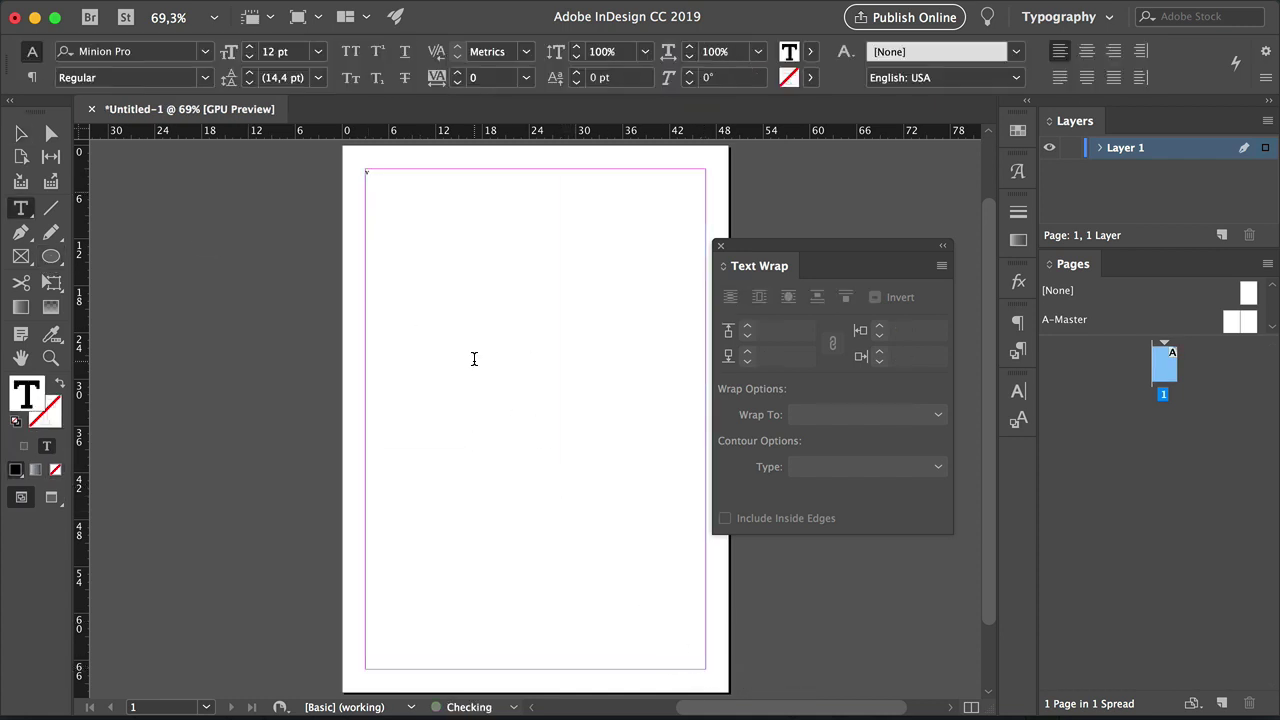
right_click(474, 359)
left_click(520, 523)
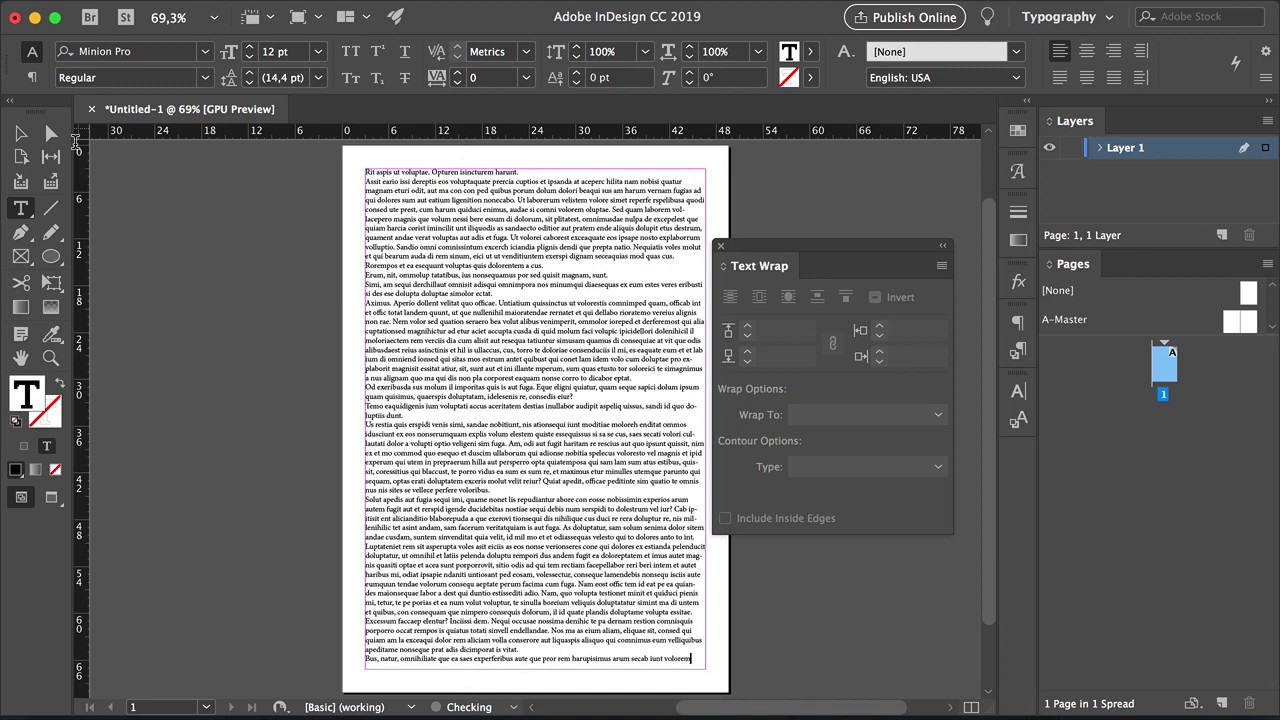
left_click(20, 133)
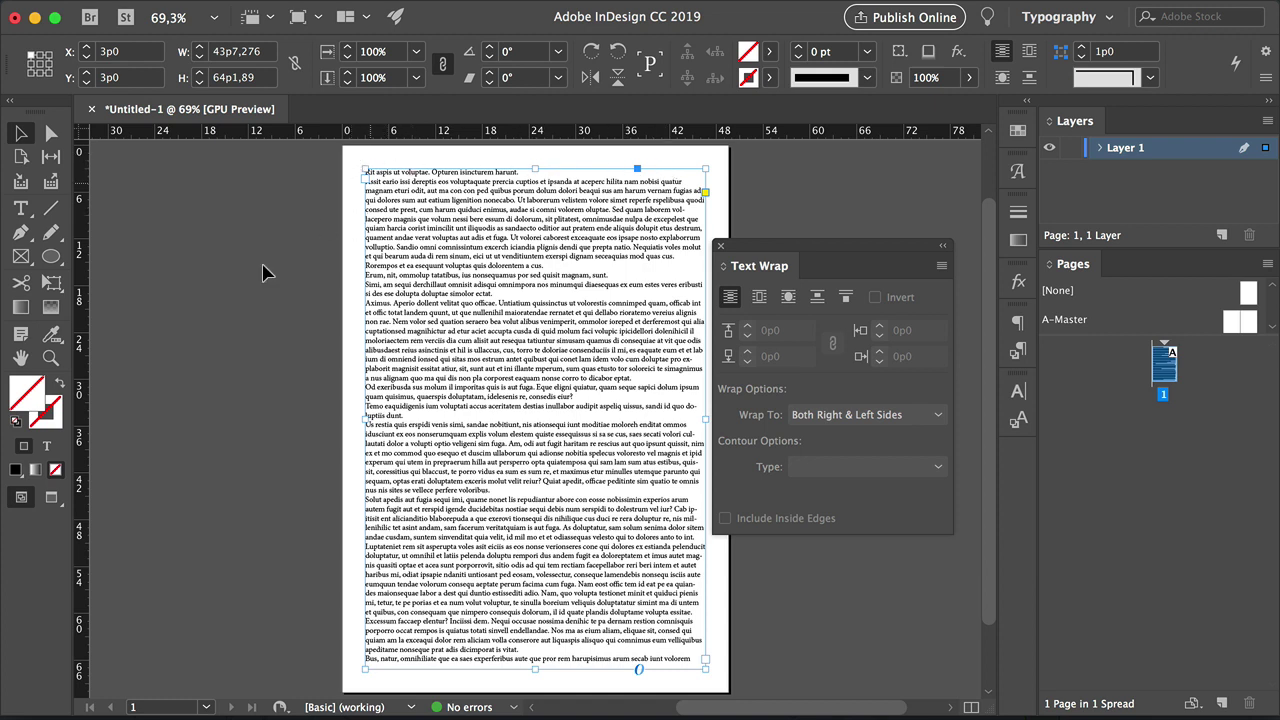
Draw a large circle over the text and move it up and left.
left_click(52, 258)
left_click_drag(648, 464, 464, 190)
key("v")
left_click_drag(607, 295, 595, 268)
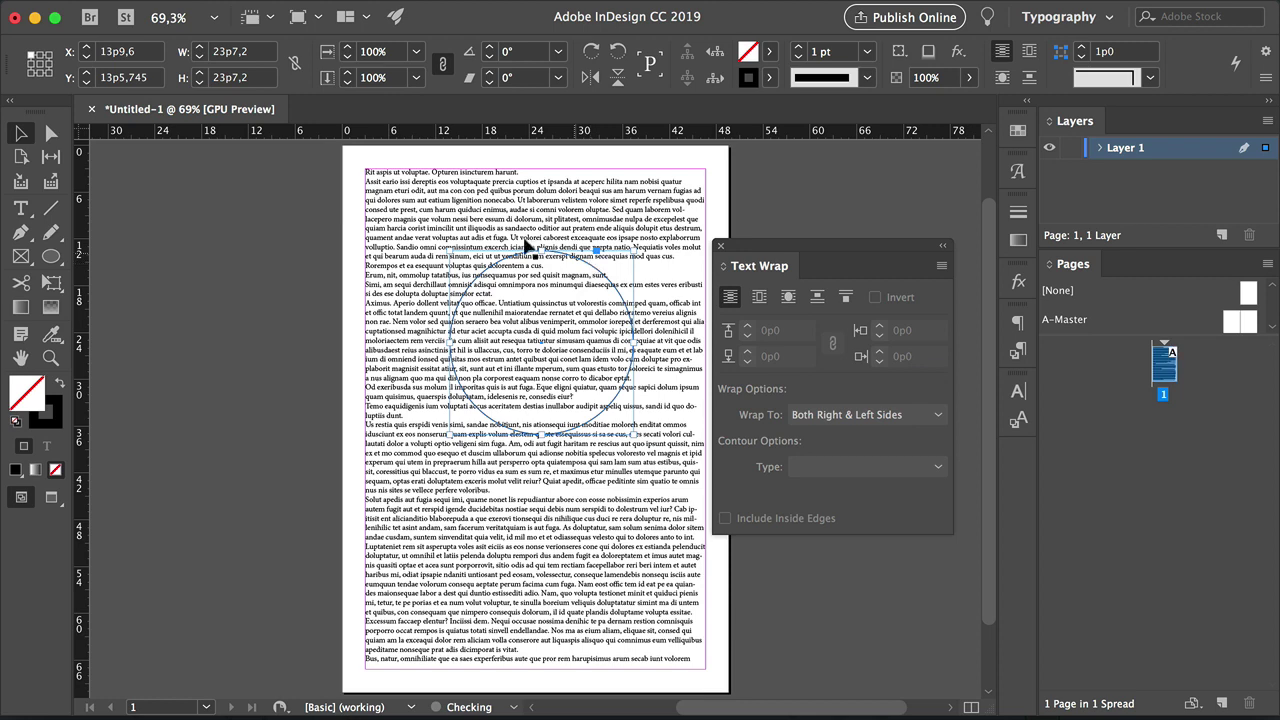
left_click(268, 389)
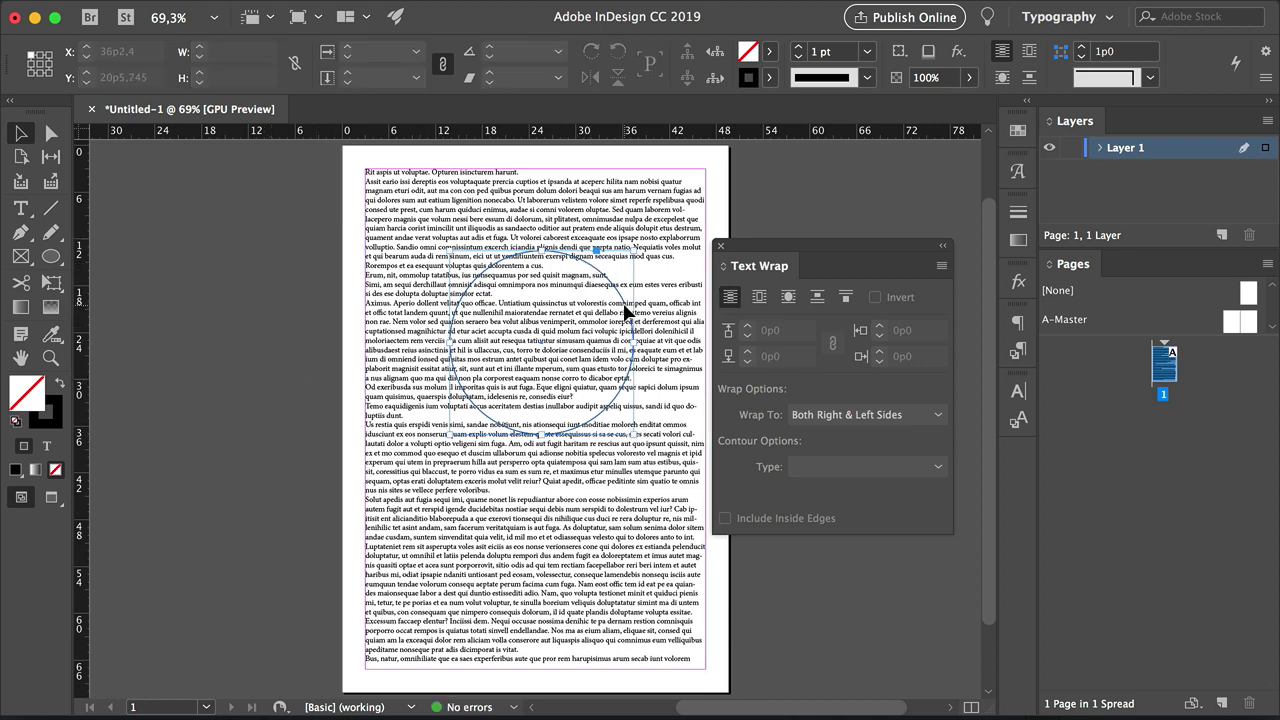
Make the text wrap around the circle's bounding box.
left_click(594, 272)
left_click(759, 299)
left_click(190, 397)
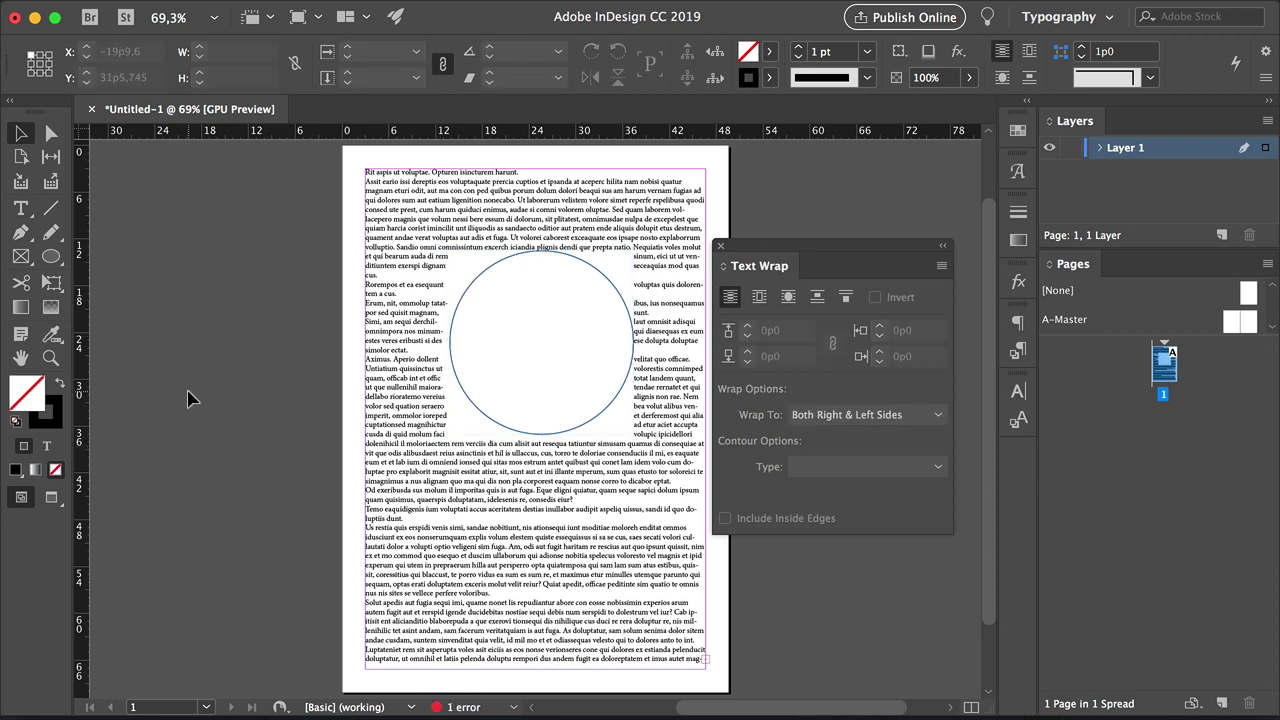